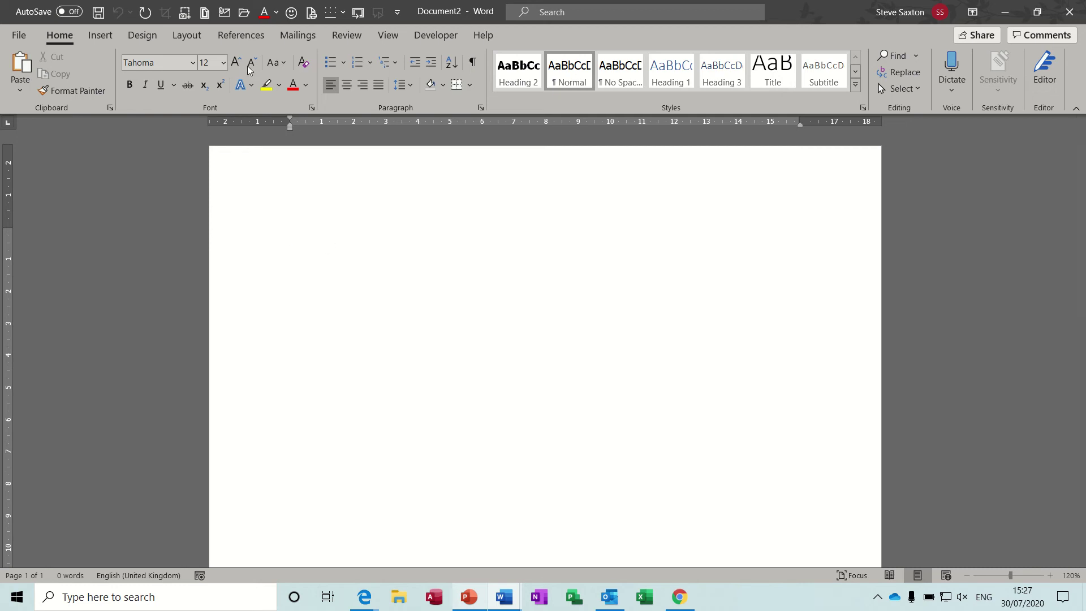
- Switch to the References tab to show citation, caption and footnote tools
{"action": "left_click", "coordinate": [241, 35]}
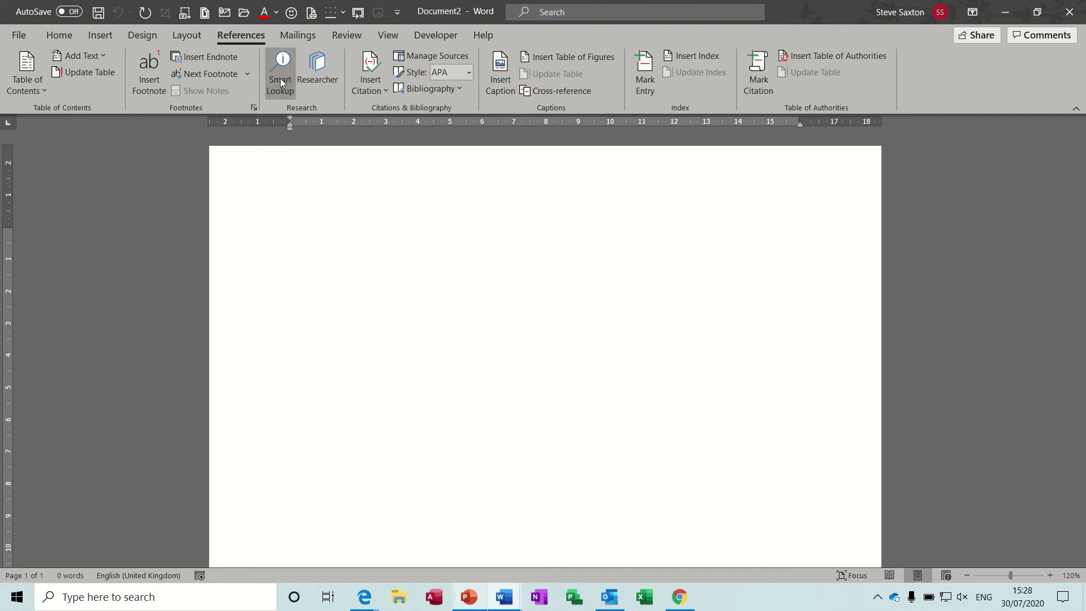
- Type 'Spartan' on the page and run Smart Lookup on the word
{"action": "type", "text": "S"}
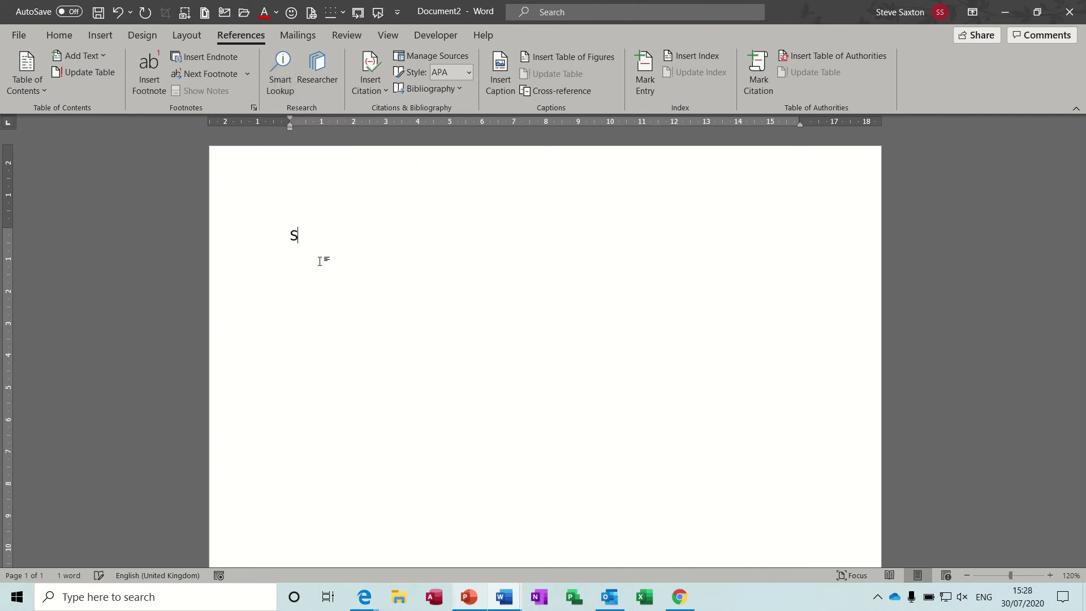
{"action": "type", "text": "partan"}
{"action": "double_click", "coordinate": [302, 235]}
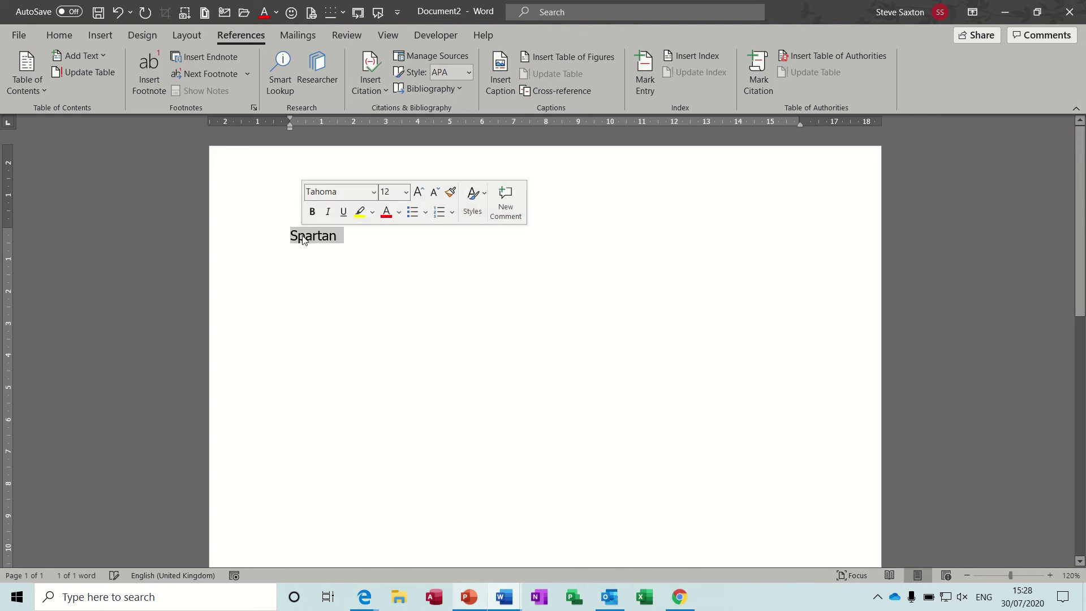
{"action": "left_click", "coordinate": [281, 63]}
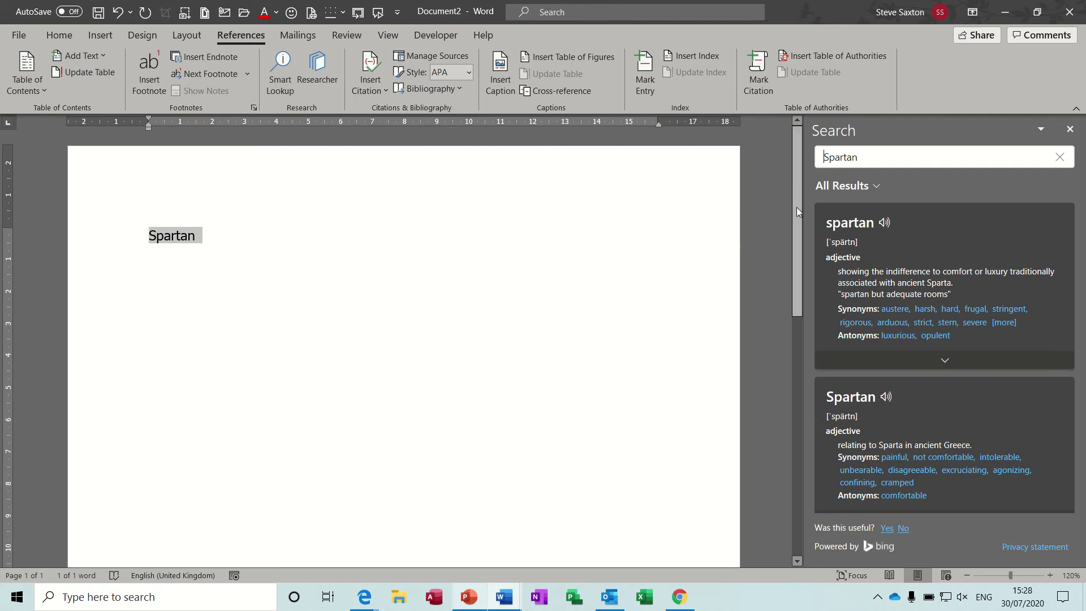
- Browse the Spartan definitions and pictures in the Search pane, then close it
{"action": "mouse_move", "coordinate": [796, 207]}
{"action": "left_mouse_down"}
{"action": "mouse_move", "coordinate": [799, 249]}
{"action": "mouse_move", "coordinate": [799, 219]}
{"action": "left_mouse_up"}
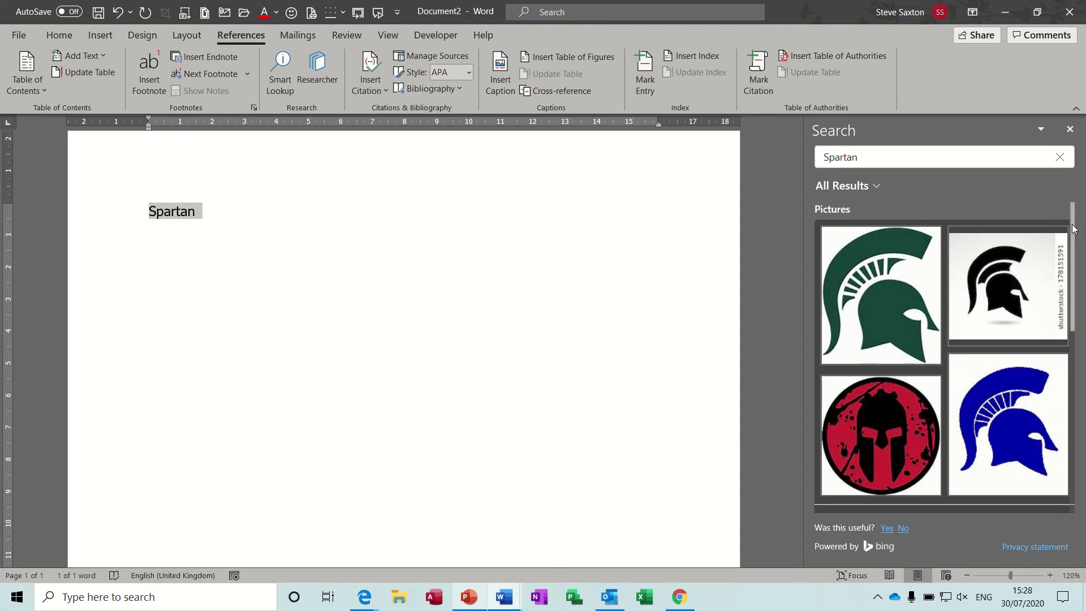
{"action": "left_click_drag", "start_coordinate": [1076, 226], "coordinate": [1075, 434]}
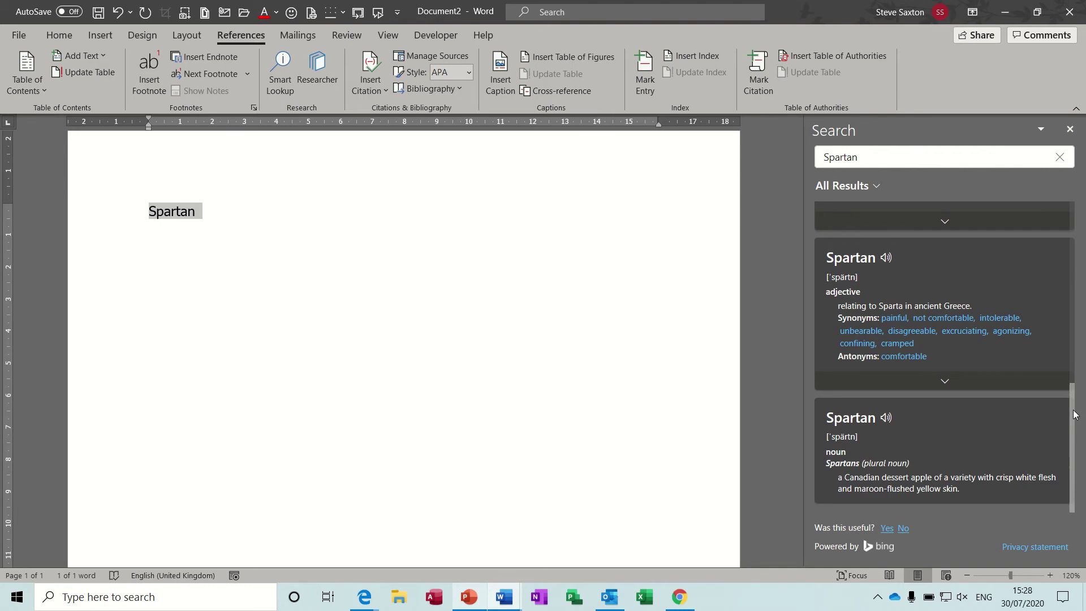
{"action": "left_click_drag", "start_coordinate": [1074, 409], "coordinate": [1074, 347]}
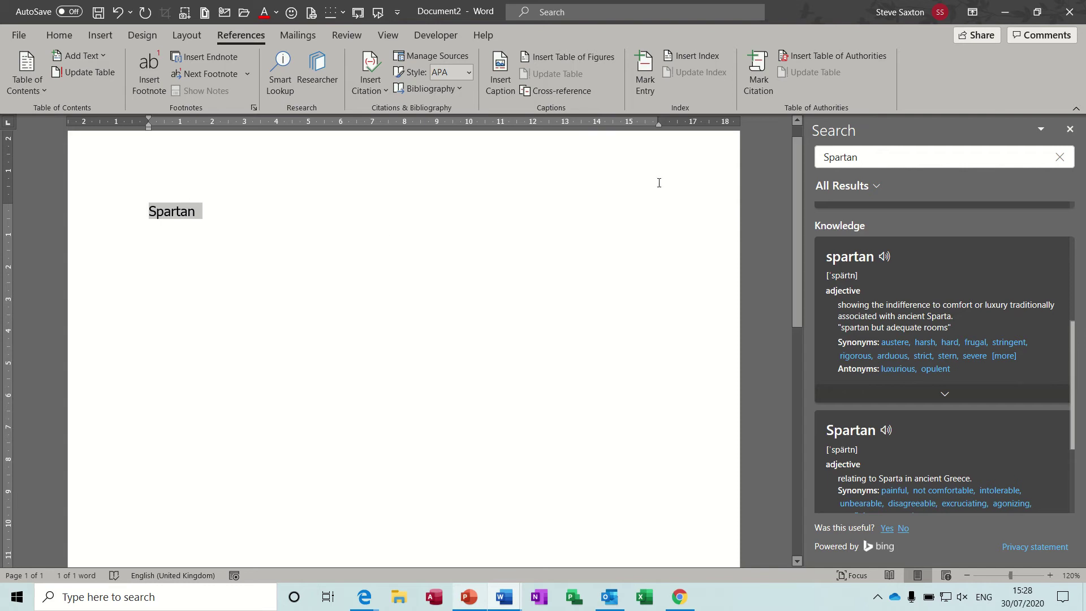
{"action": "left_click", "coordinate": [1071, 131]}
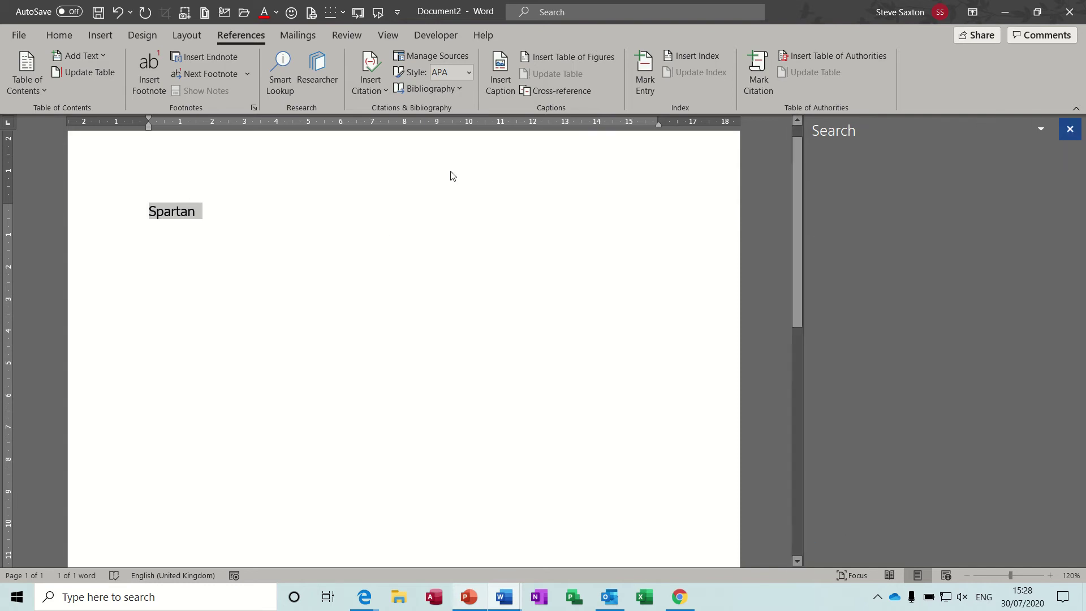
- Search Researcher for 'Spartan' sources, then delete the word Spartan from the page
{"action": "left_click", "coordinate": [317, 70]}
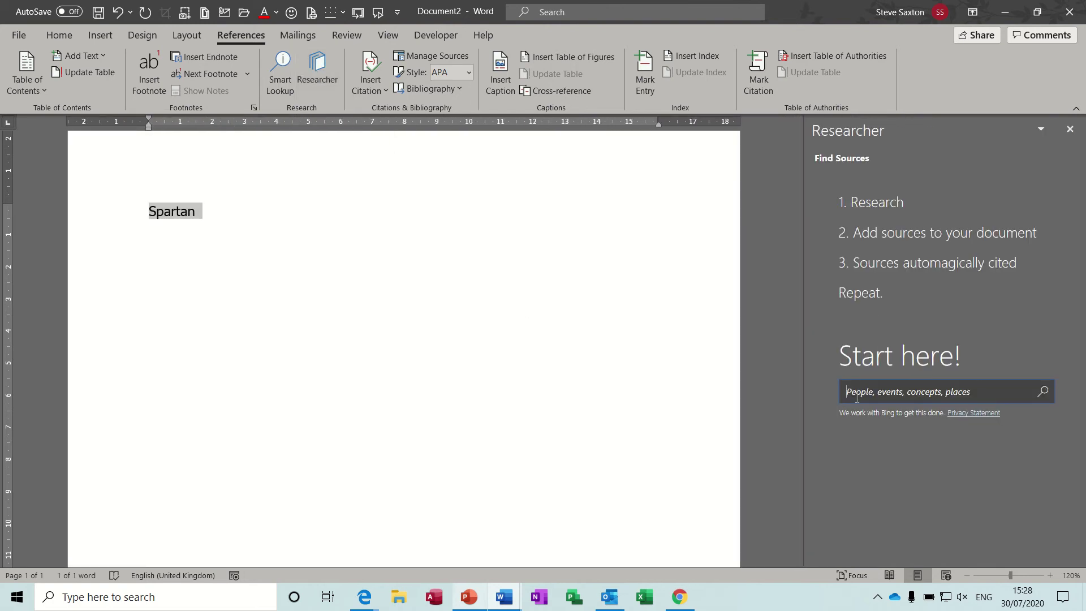
{"action": "type", "text": "Spa"}
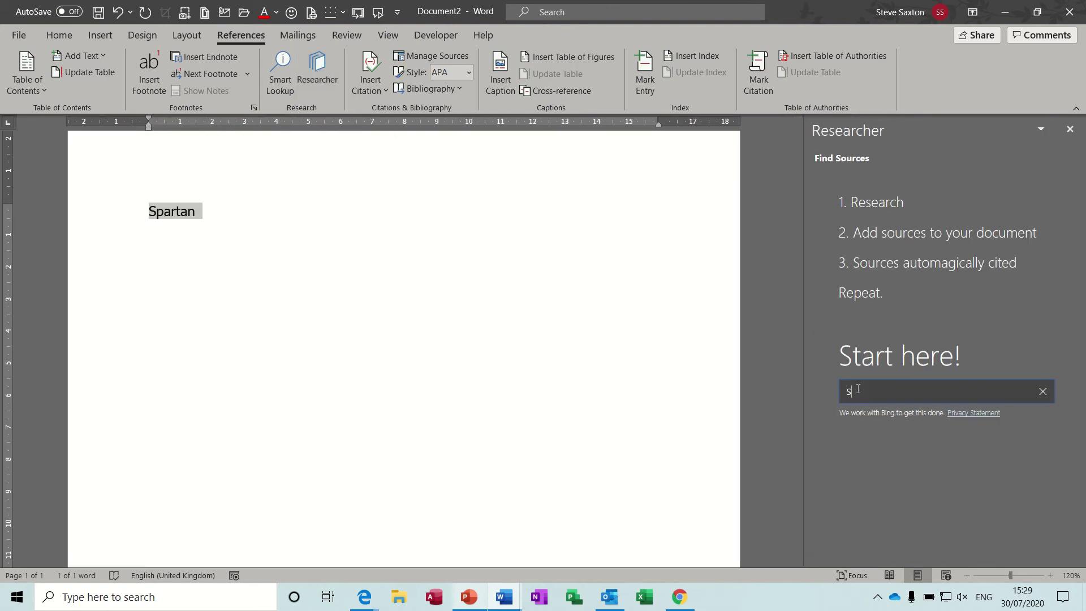
{"action": "type", "text": "rtan"}
{"action": "key", "text": "Return"}
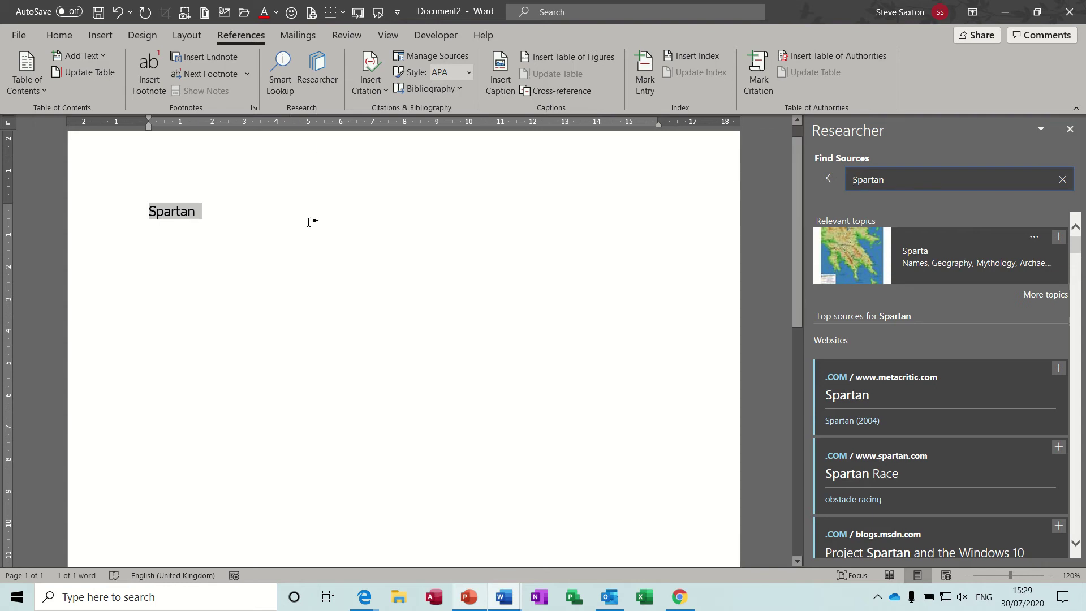
{"action": "left_click", "coordinate": [213, 216]}
{"action": "key", "text": "BackSpace"}
{"action": "key", "text": "BackSpace"}
{"action": "key", "text": "BackSpace"}
{"action": "key", "text": "BackSpace"}
{"action": "key", "text": "BackSpace"}
{"action": "key", "text": "BackSpace"}
{"action": "key", "text": "BackSpace"}
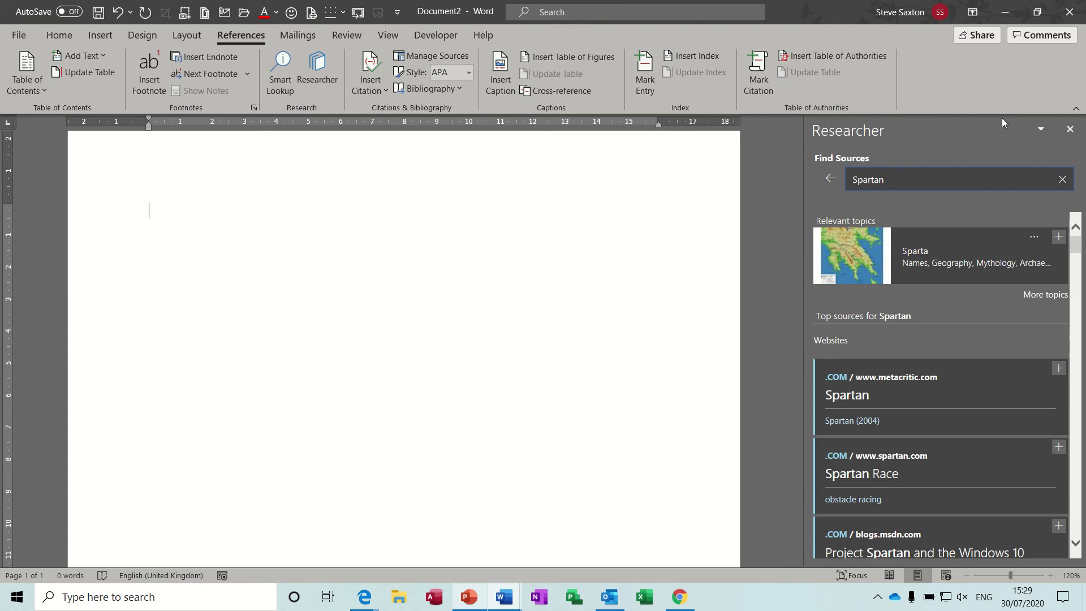
- Close Researcher and start adding a new Book source for a citation
{"action": "left_click", "coordinate": [1070, 129]}
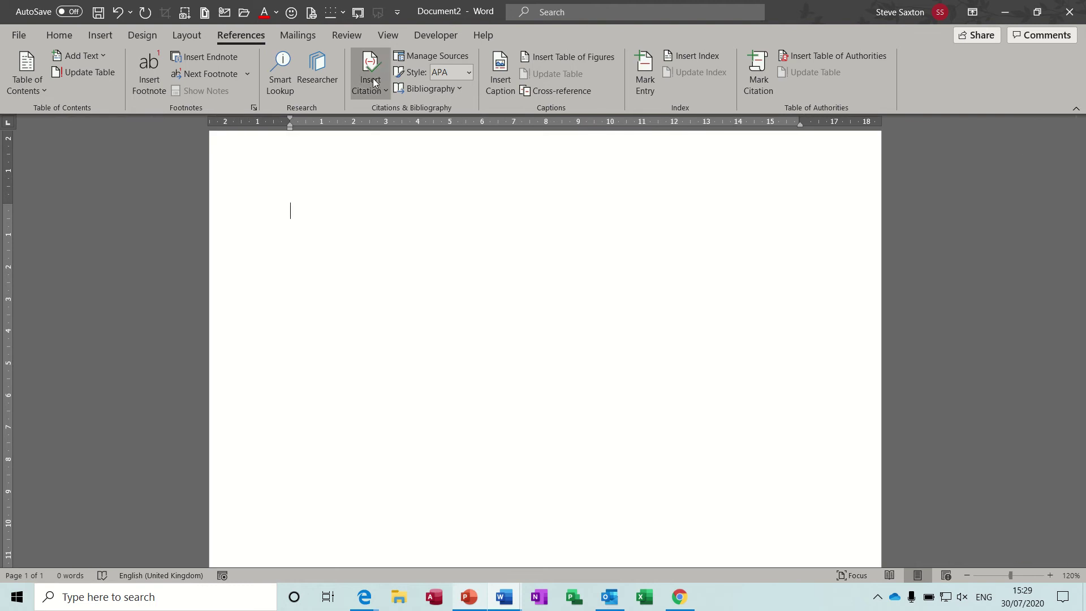
{"action": "left_click", "coordinate": [385, 89]}
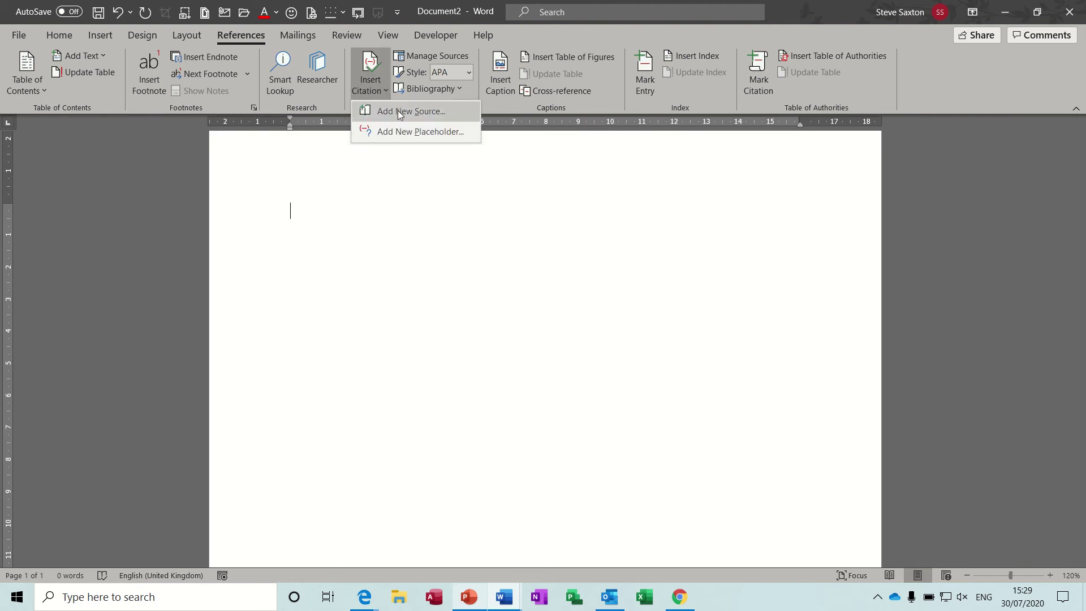
{"action": "left_click", "coordinate": [398, 111]}
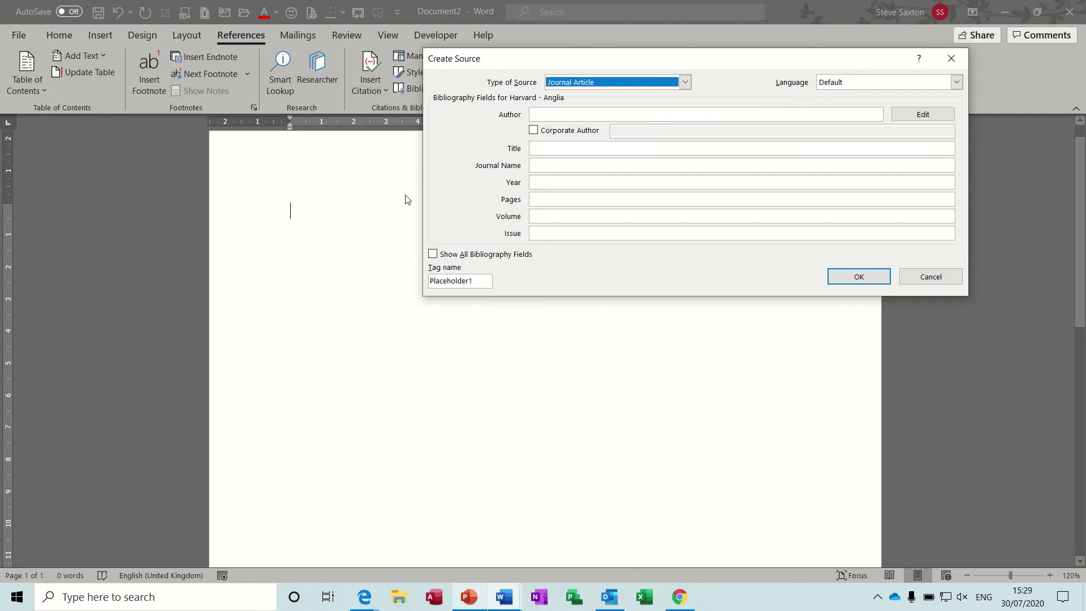
{"action": "left_click", "coordinate": [685, 82]}
{"action": "left_click", "coordinate": [643, 96]}
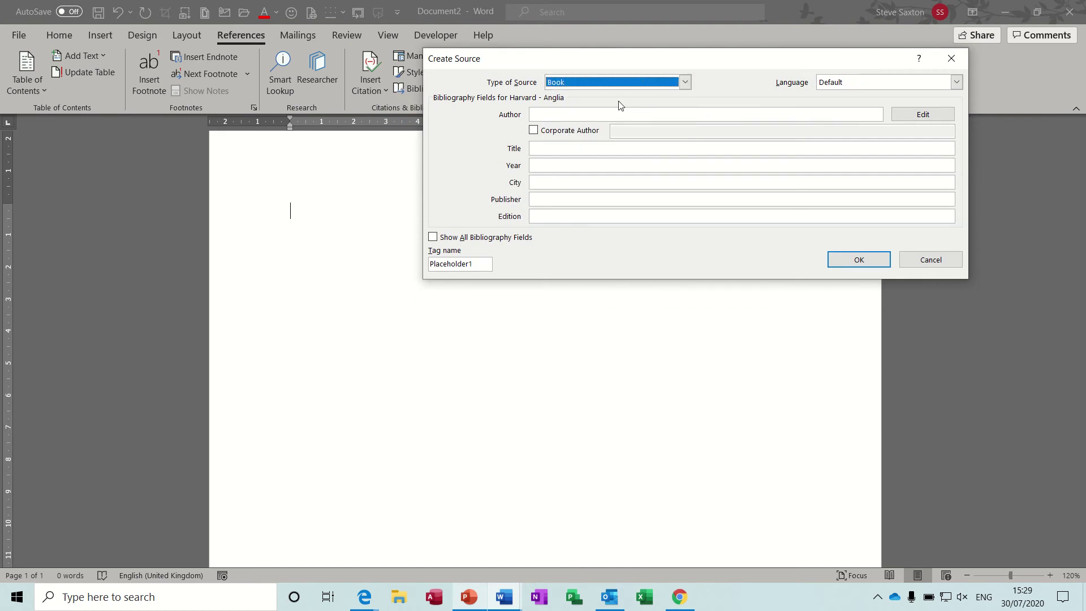
- Fill in author Saxton, title 'The Dorr', 2008, Cramlington, Author House, edition 1, and cite it
{"action": "left_click", "coordinate": [564, 116]}
{"action": "type", "text": "Stephen Saxton"}
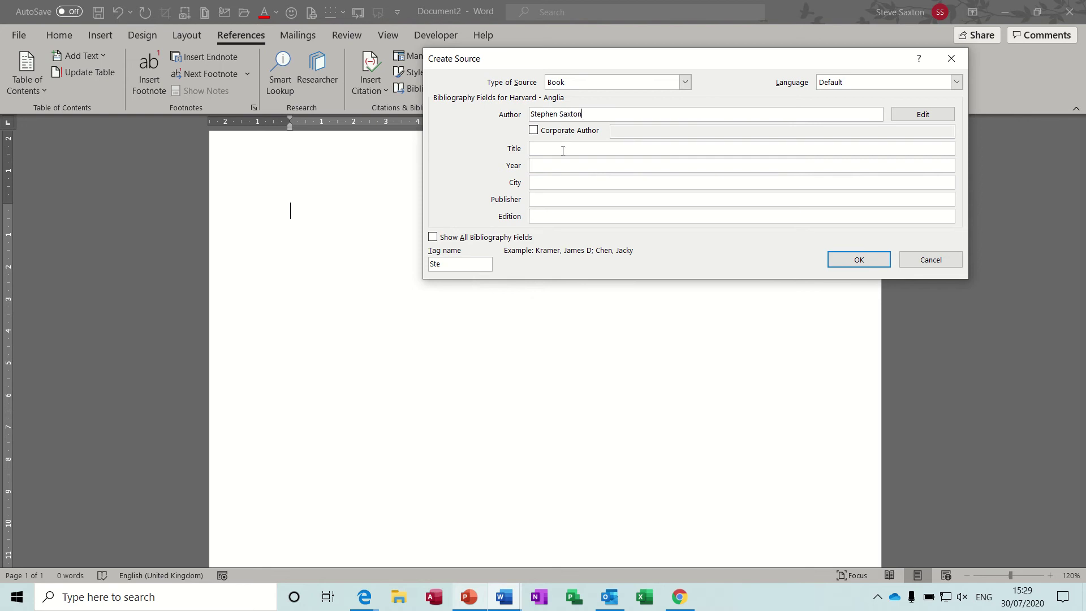
{"action": "left_click", "coordinate": [563, 151]}
{"action": "type", "text": "The Dorr"}
{"action": "left_click", "coordinate": [556, 165]}
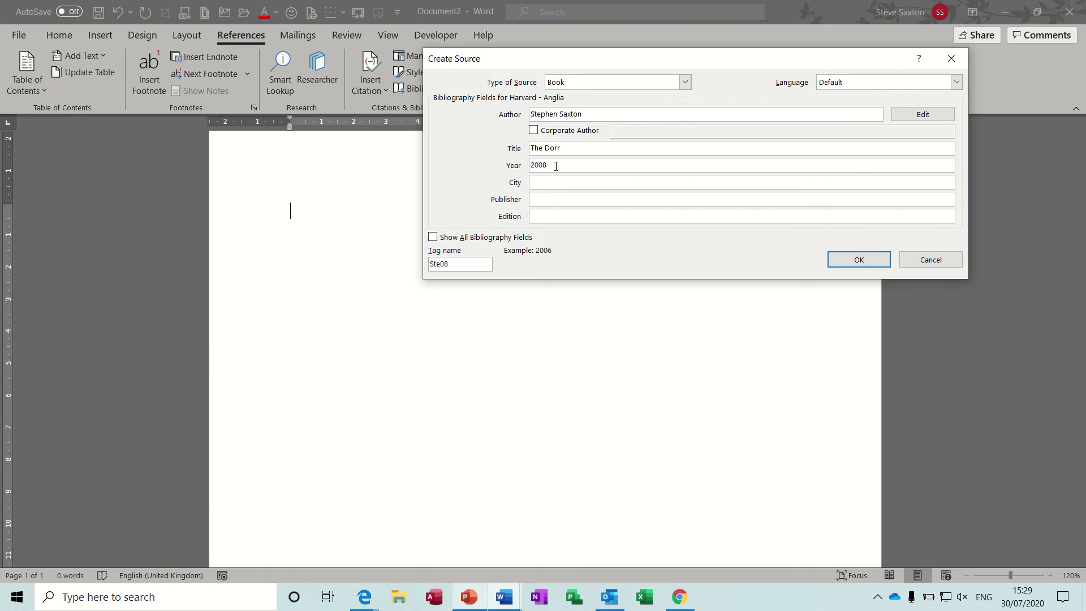
{"action": "left_click", "coordinate": [558, 182]}
{"action": "type", "text": "Cramlington"}
{"action": "left_click", "coordinate": [554, 200]}
{"action": "type", "text": "Author Hose"}
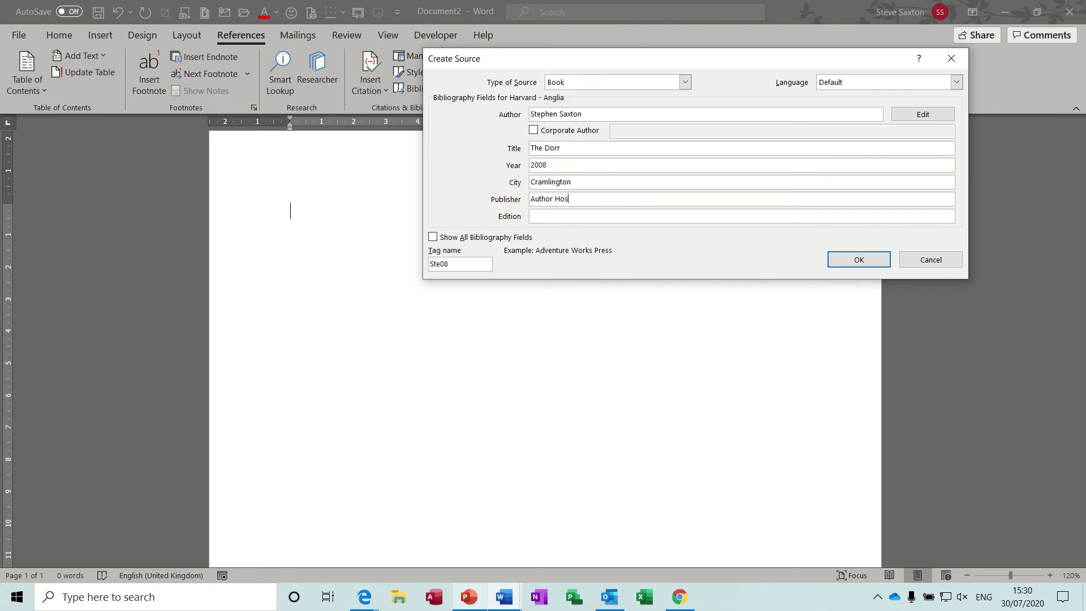
{"action": "left_click", "coordinate": [548, 216]}
{"action": "left_click", "coordinate": [833, 259]}
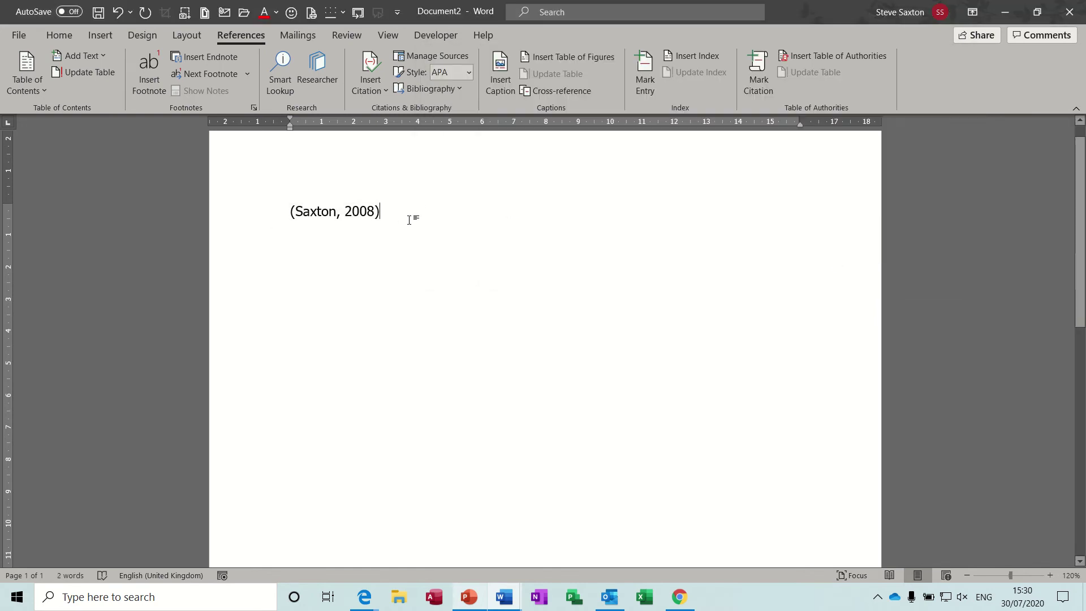
- Expand the 'intro' AutoText into the goalkeeper paragraph below the citation
{"action": "key", "text": "Return"}
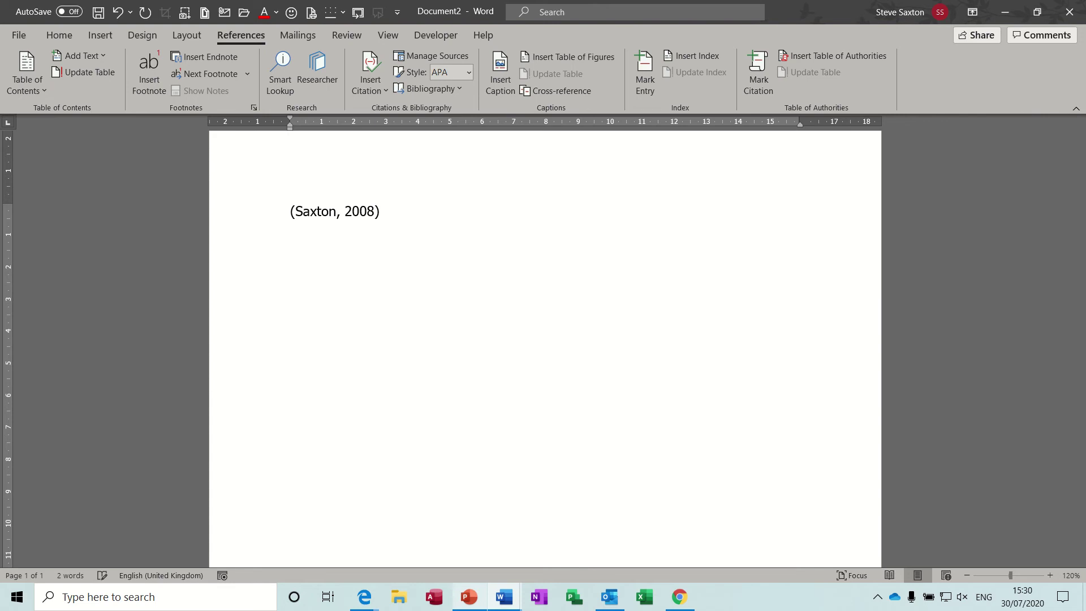
{"action": "type", "text": "intro"}
{"action": "key", "text": "Return"}
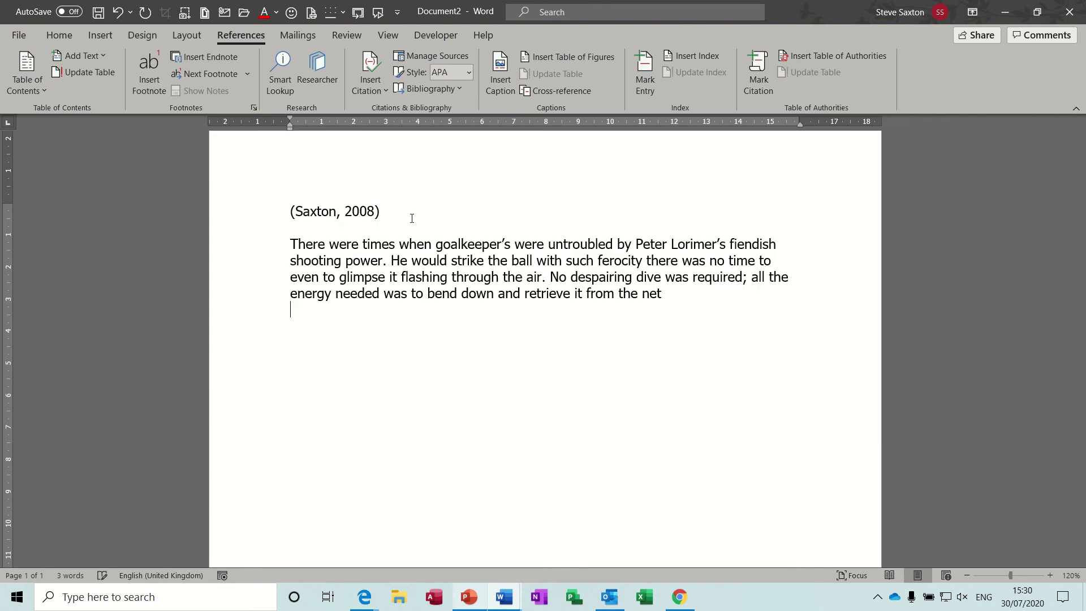
- Cite The Dorr (Saxton, 2008) again before 'ferocity' and start a new paragraph
{"action": "left_click", "coordinate": [597, 261]}
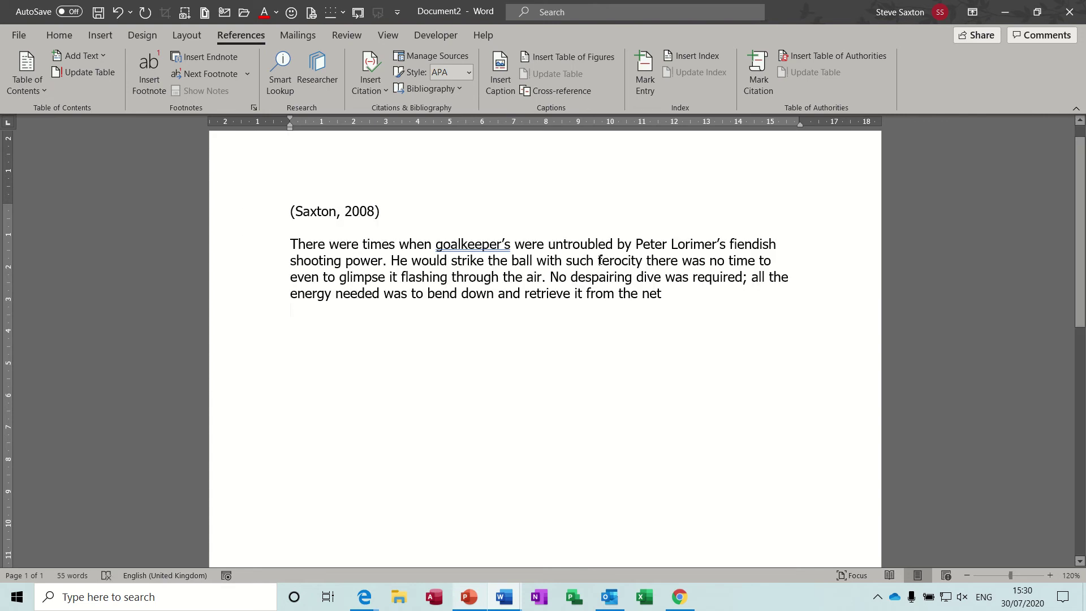
{"action": "left_click", "coordinate": [379, 93]}
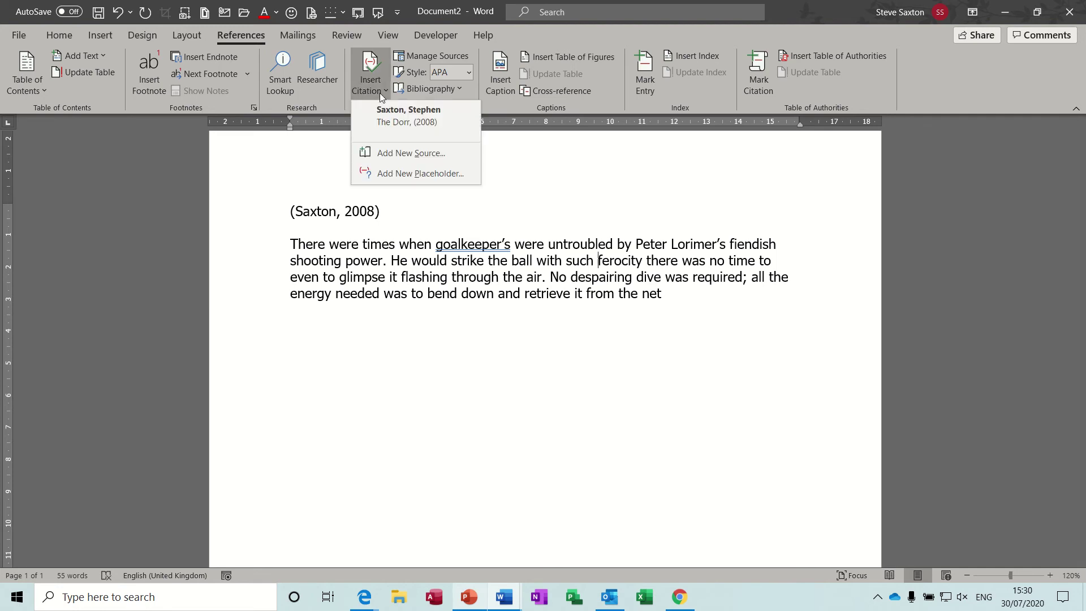
{"action": "left_click", "coordinate": [397, 116]}
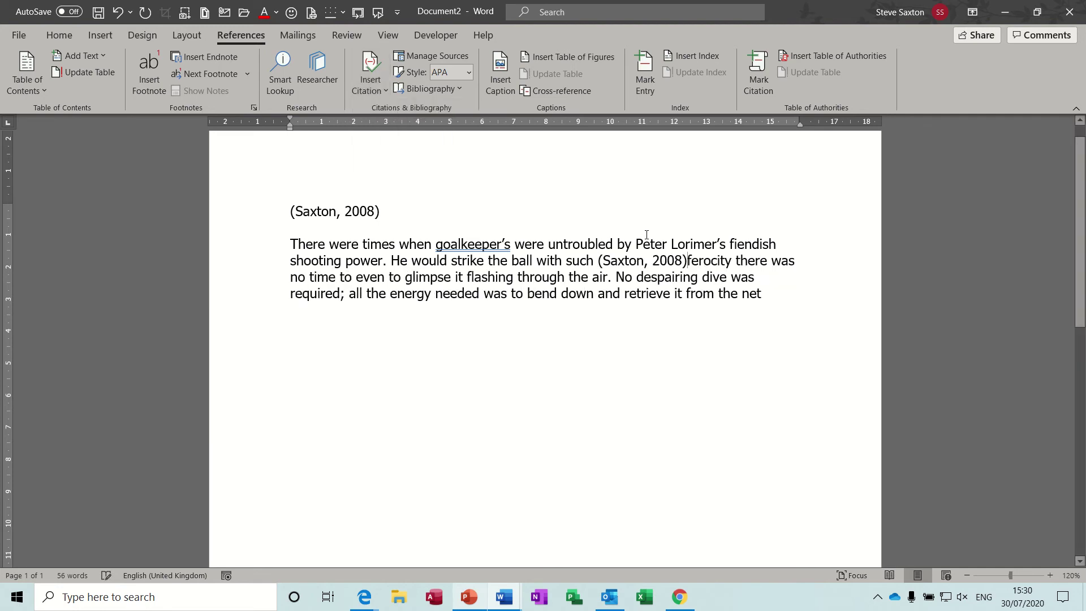
{"action": "left_click", "coordinate": [777, 299]}
{"action": "key", "text": "Return"}
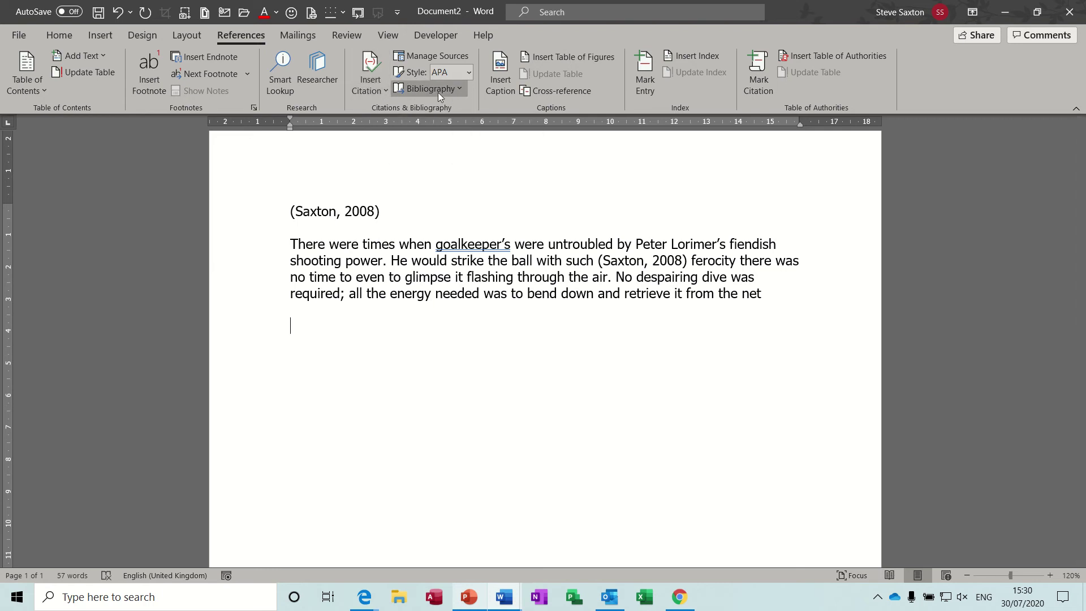
- Set the citation style to Harvard and insert the built-in Bibliography listing The Dorr
{"action": "left_click", "coordinate": [460, 89]}
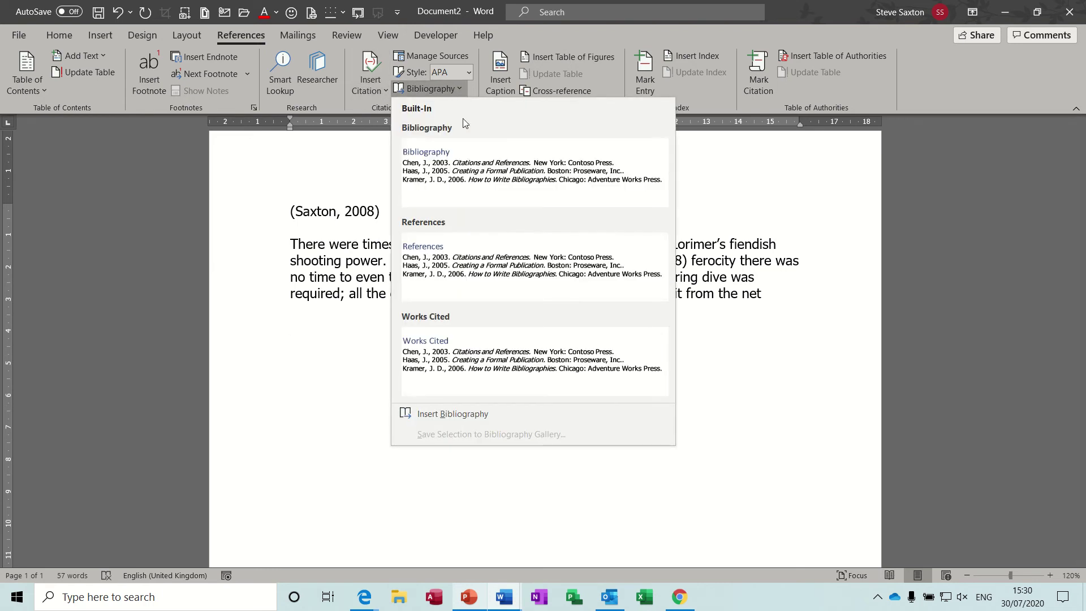
{"action": "left_click", "coordinate": [469, 72]}
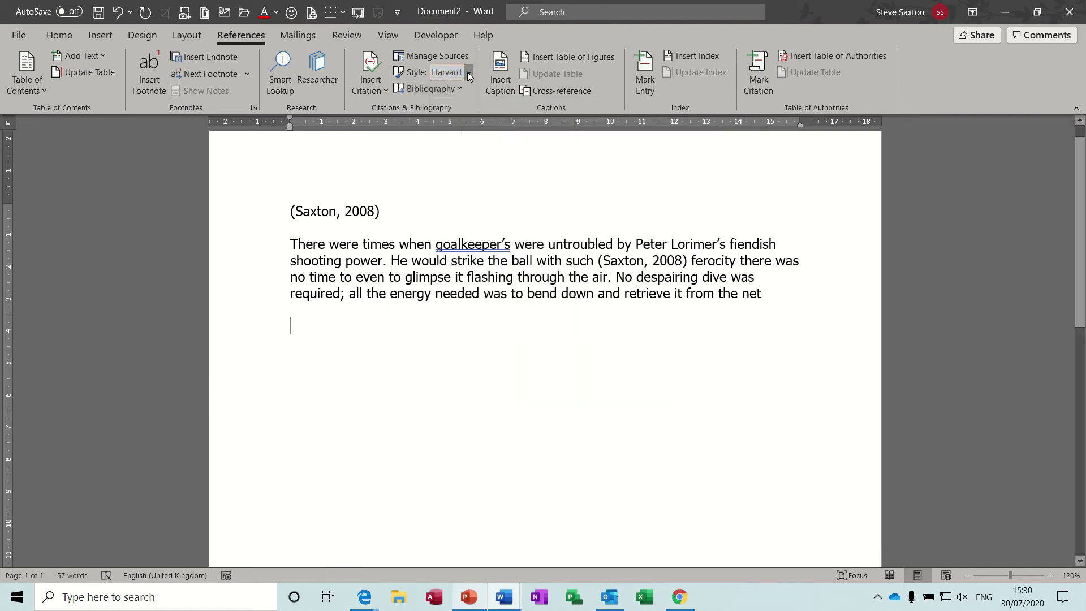
{"action": "left_click", "coordinate": [469, 72]}
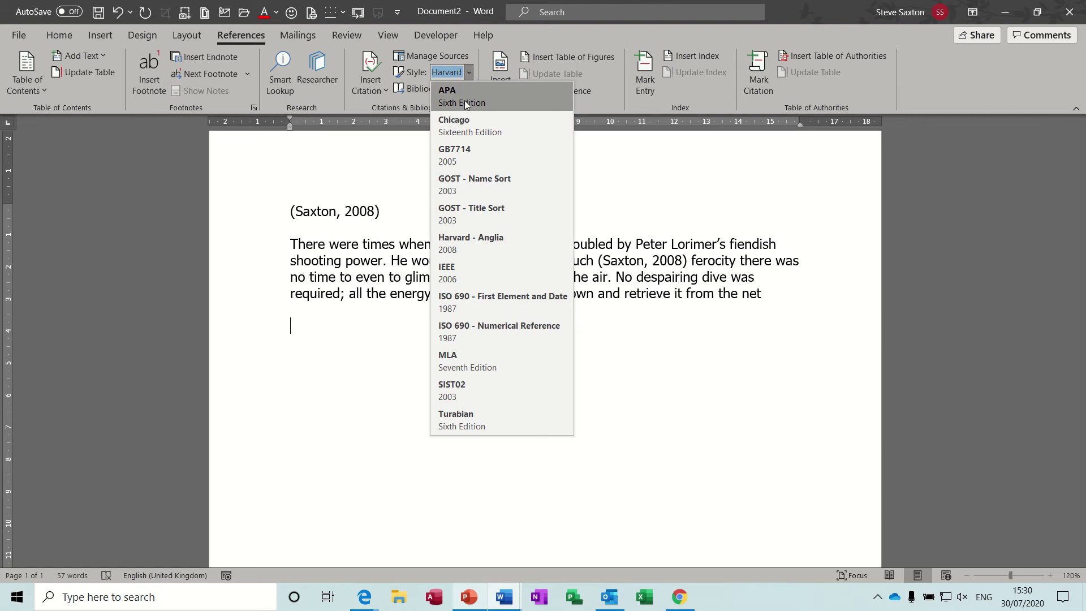
{"action": "left_click", "coordinate": [631, 361]}
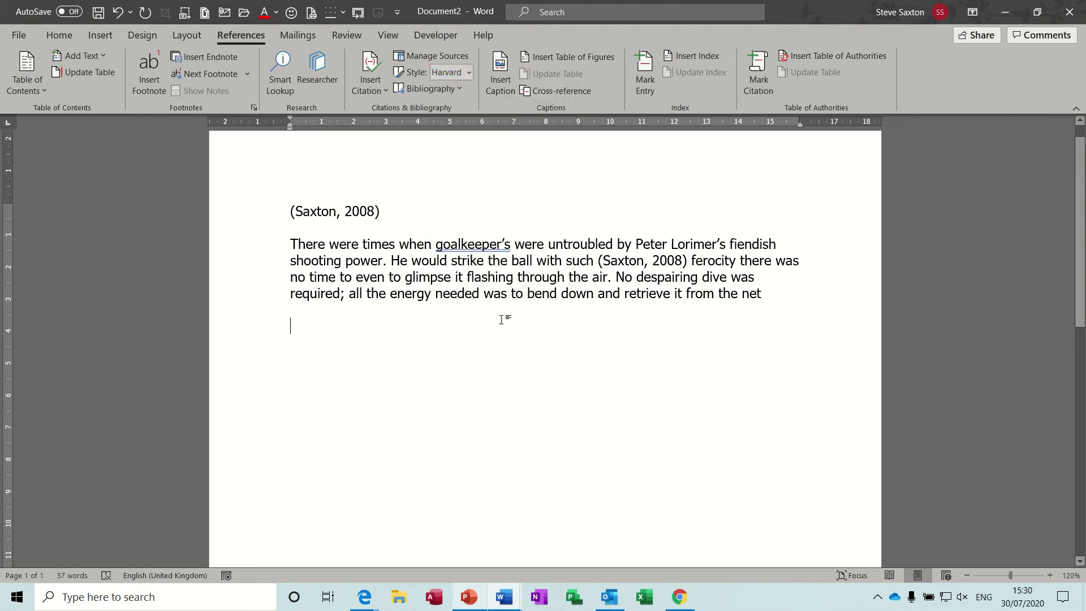
{"action": "left_click", "coordinate": [410, 89]}
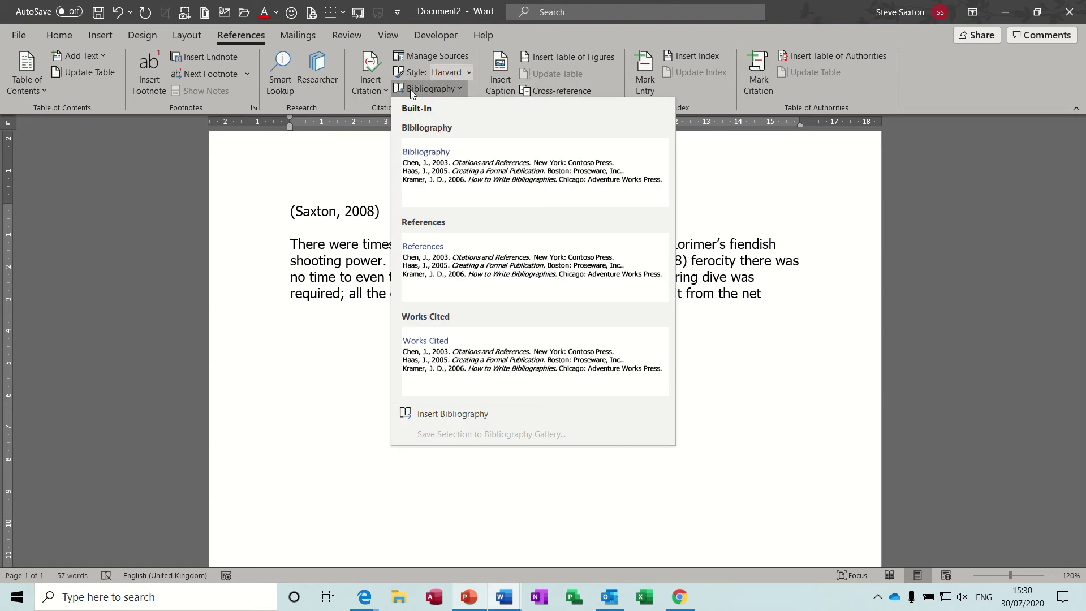
{"action": "left_click", "coordinate": [455, 166]}
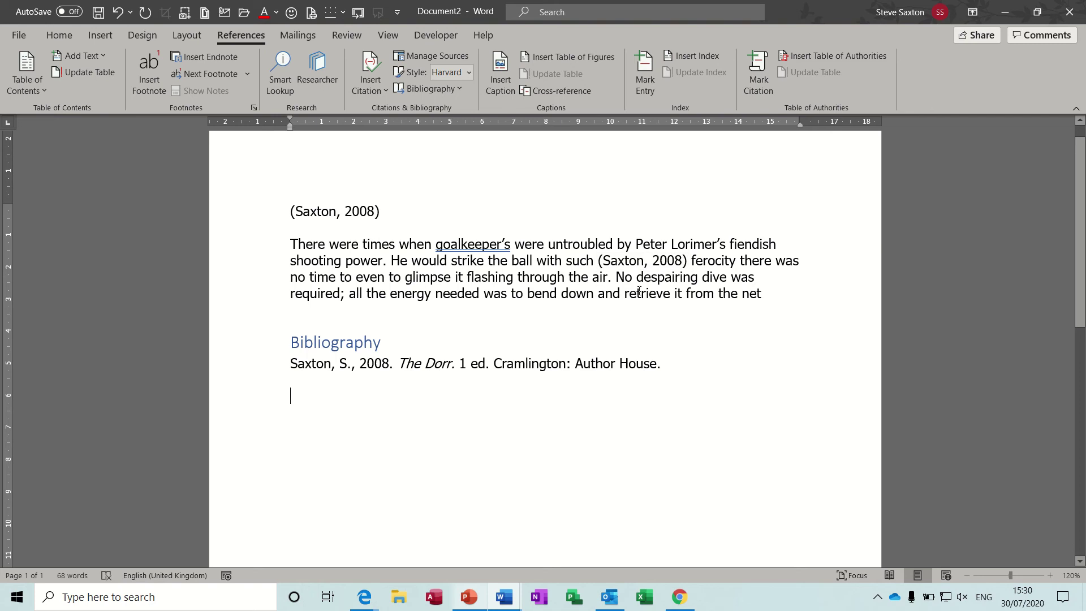
- Undo the inserted bibliography
{"action": "key", "text": "ctrl+z"}
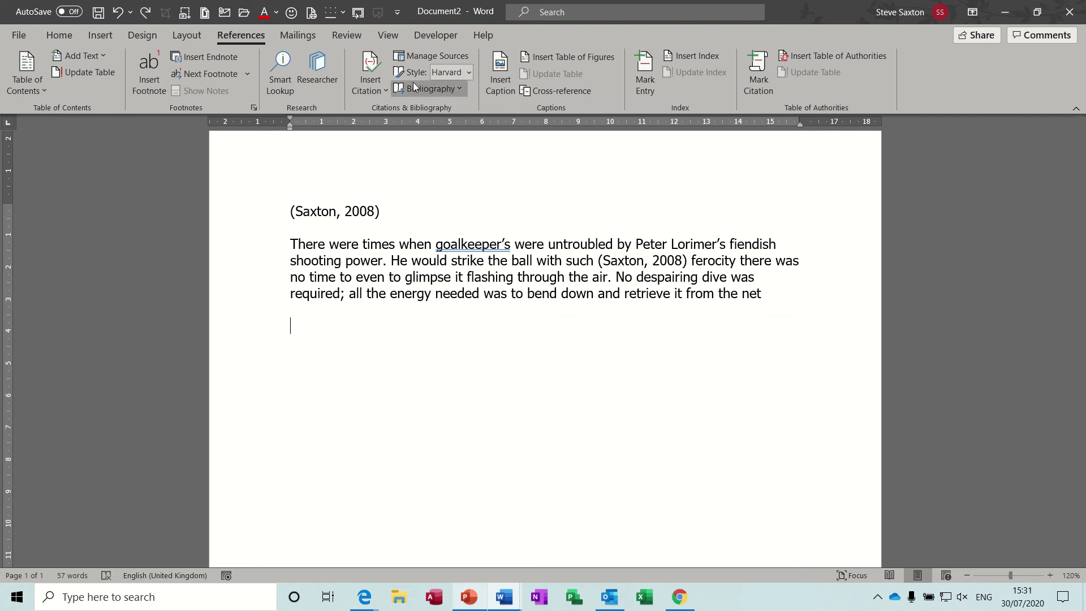
{"action": "left_click", "coordinate": [385, 91]}
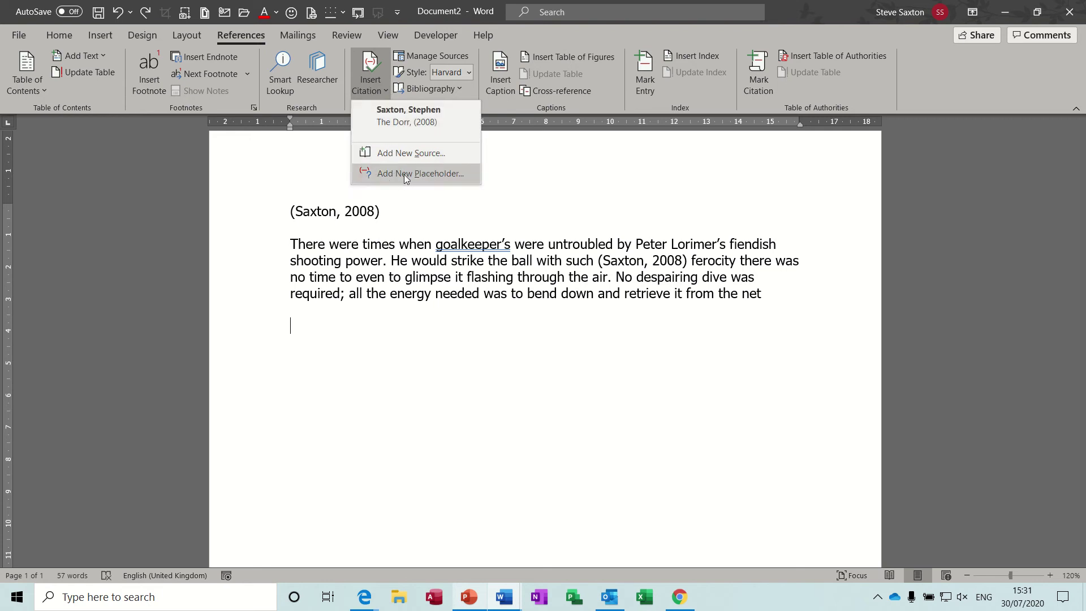
{"action": "left_click", "coordinate": [456, 279]}
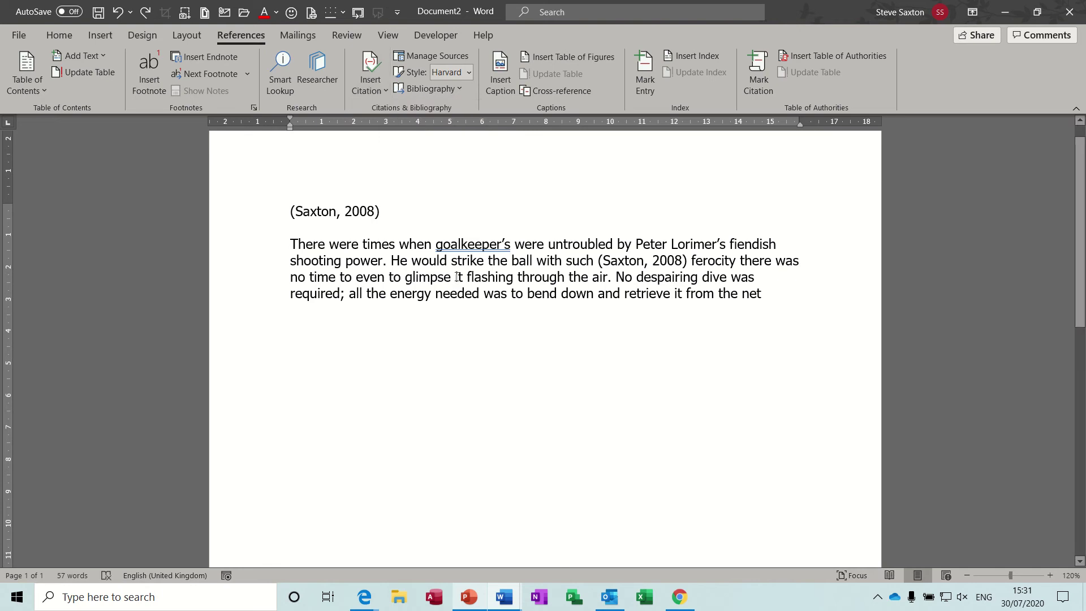
- Insert a Placeholder1 placeholder citation right after 'glimpse', before 'it'
{"action": "left_click", "coordinate": [456, 277]}
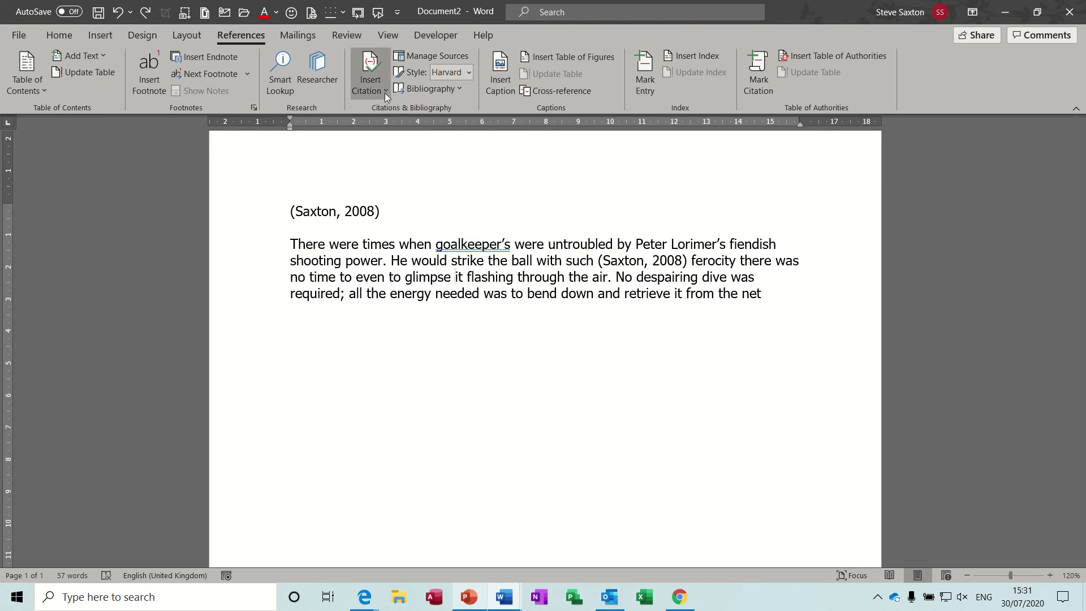
{"action": "left_click", "coordinate": [385, 93]}
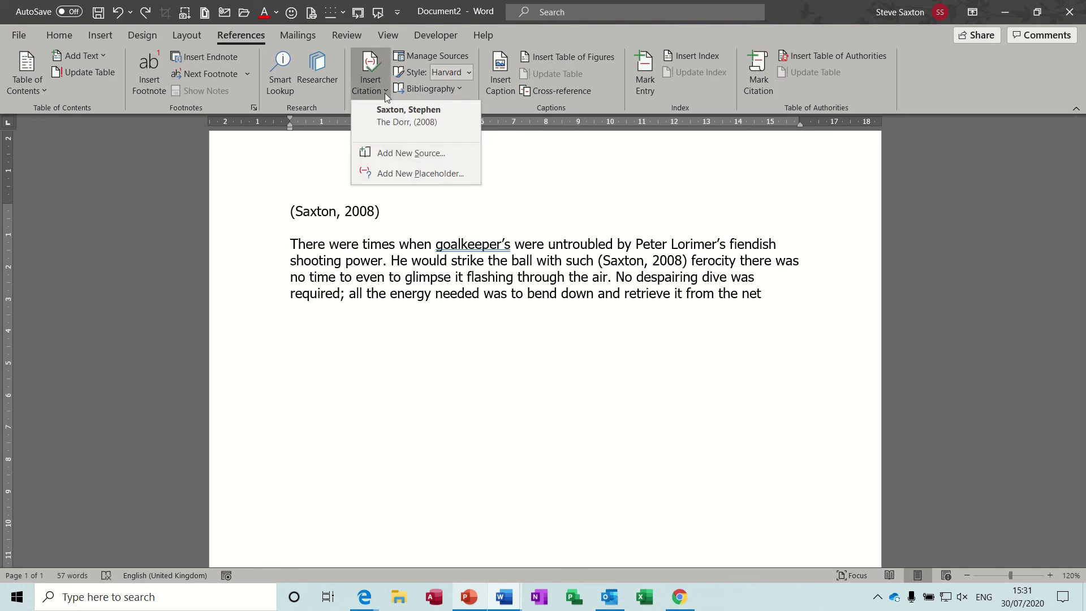
{"action": "left_click", "coordinate": [405, 175]}
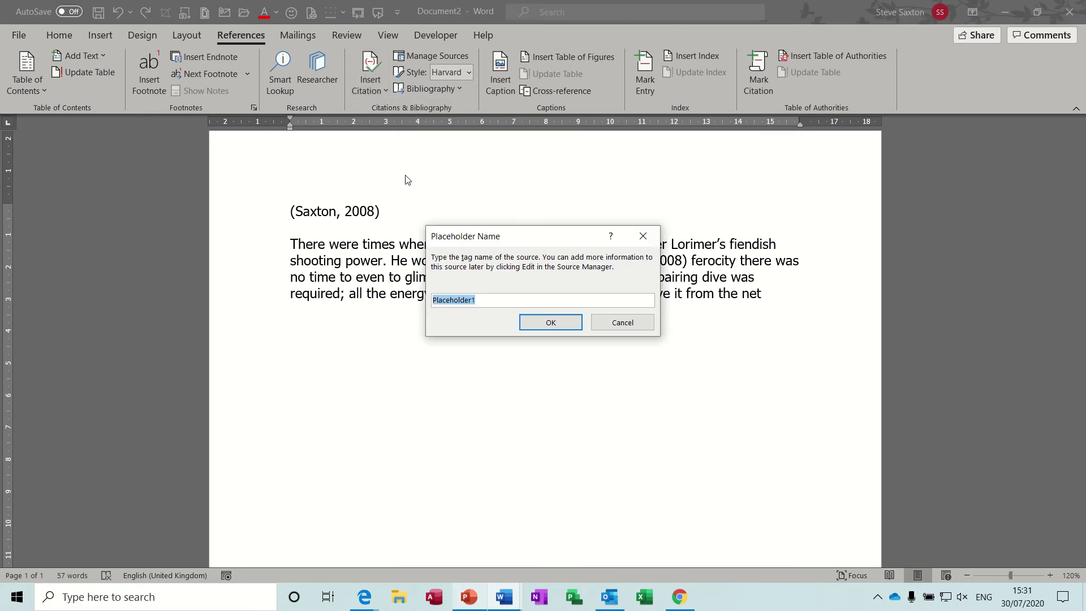
{"action": "left_click", "coordinate": [548, 323]}
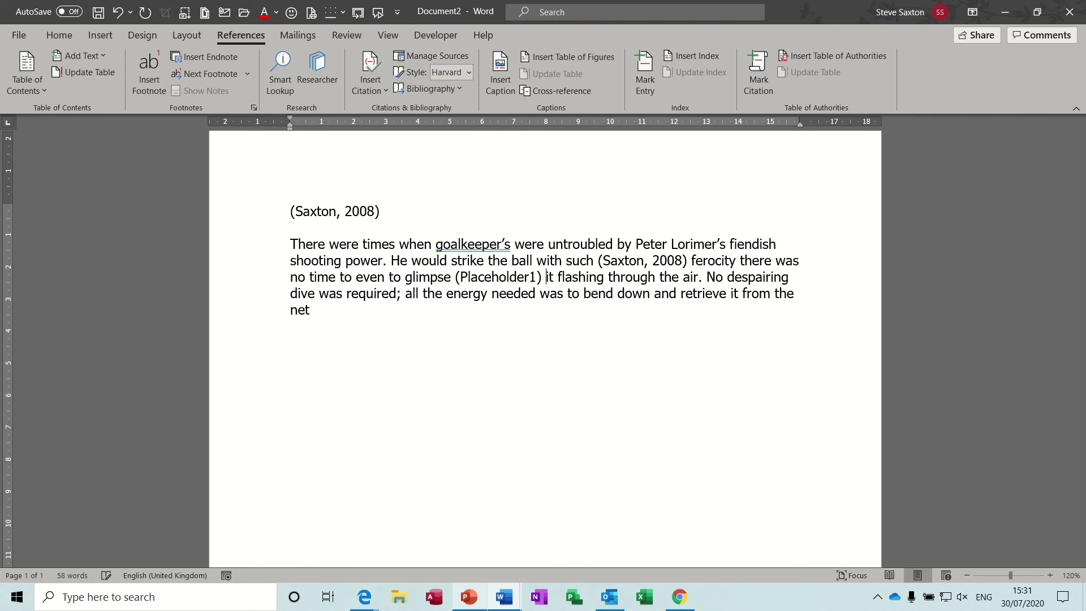
{"action": "left_click", "coordinate": [538, 276]}
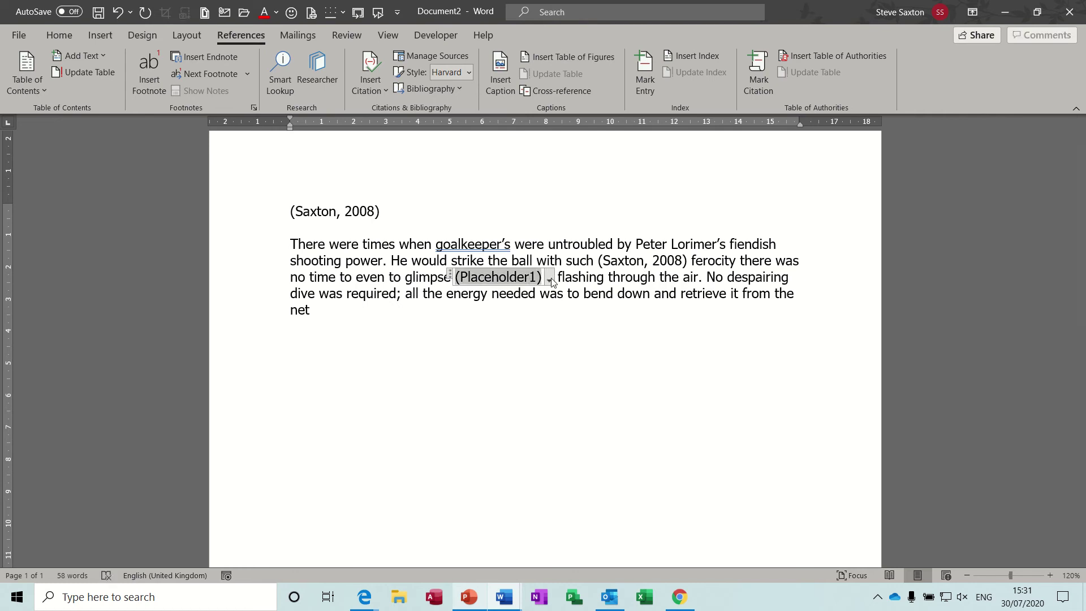
{"action": "left_click", "coordinate": [549, 278]}
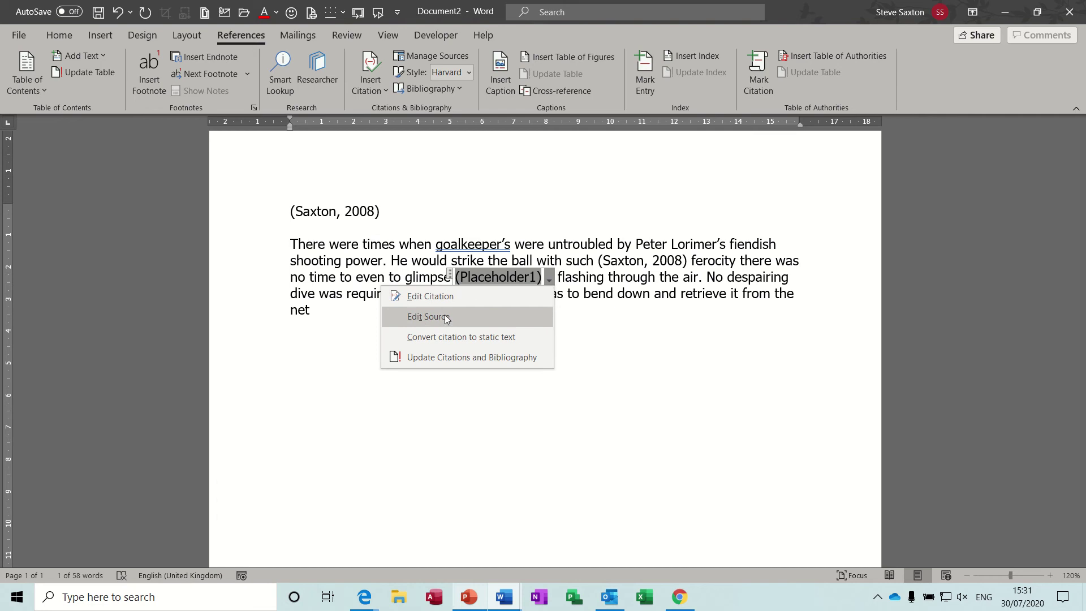
{"action": "left_click", "coordinate": [579, 280]}
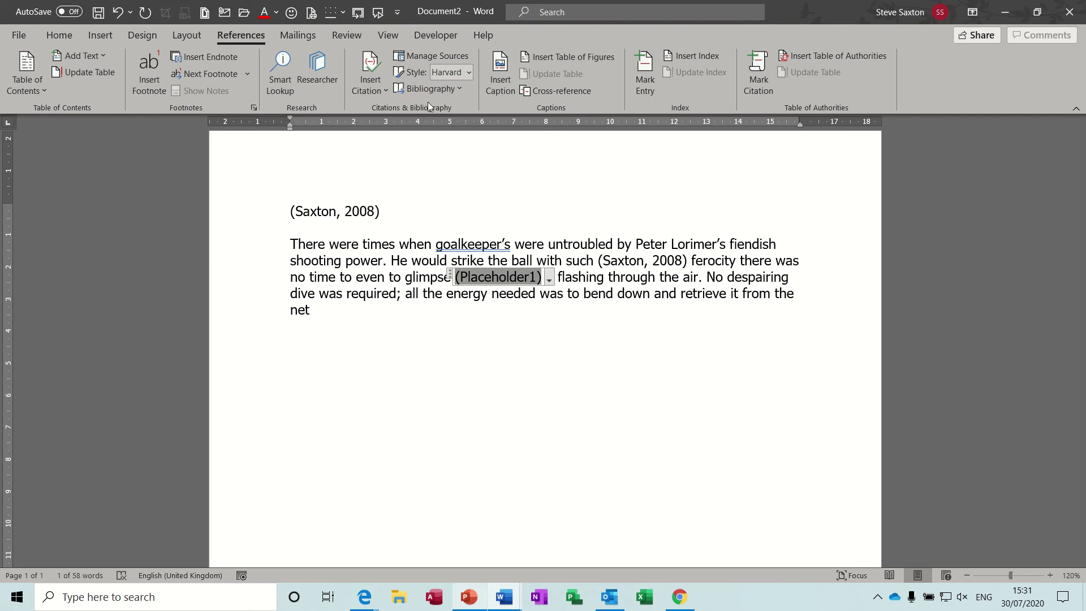
- Below the paragraph, create a new caption label 'Sax' so the caption reads Sax 1
{"action": "left_click", "coordinate": [409, 322]}
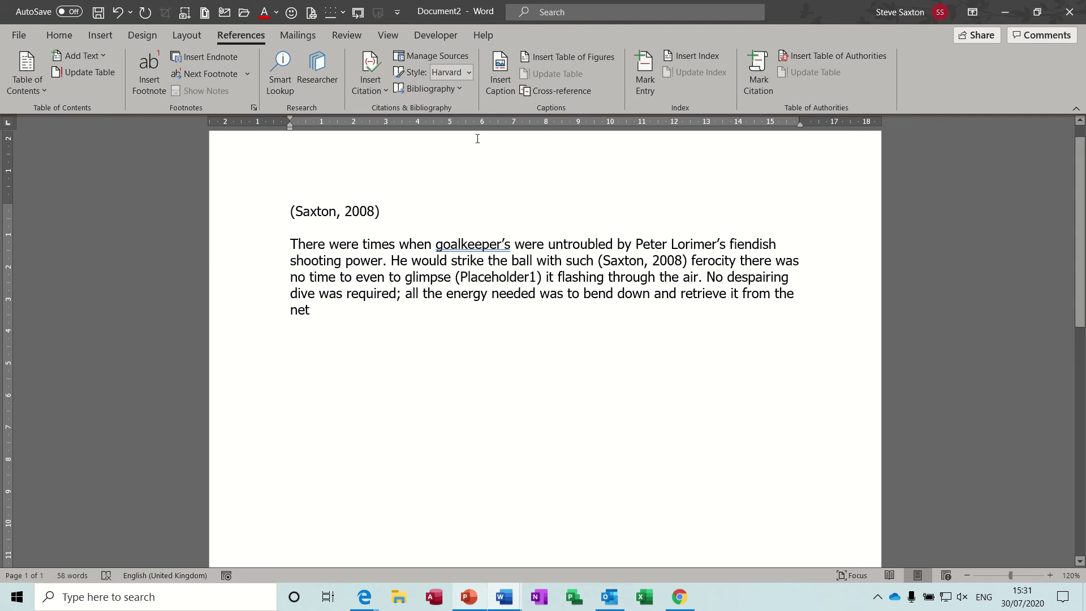
{"action": "left_click", "coordinate": [504, 91]}
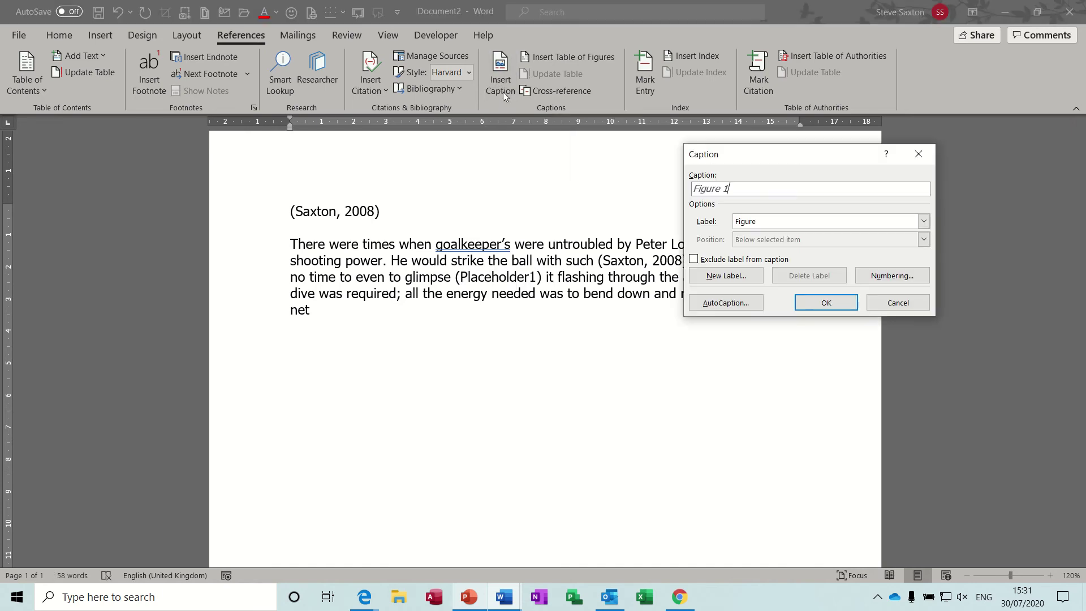
{"action": "left_click_drag", "start_coordinate": [717, 161], "coordinate": [515, 162]}
{"action": "left_click", "coordinate": [722, 224]}
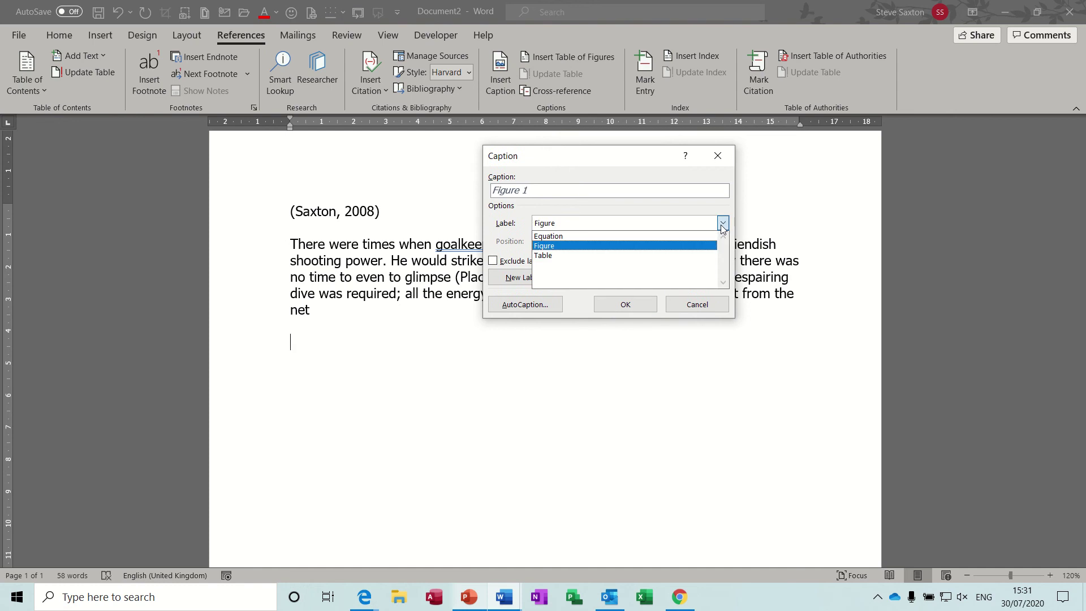
{"action": "left_click", "coordinate": [723, 224]}
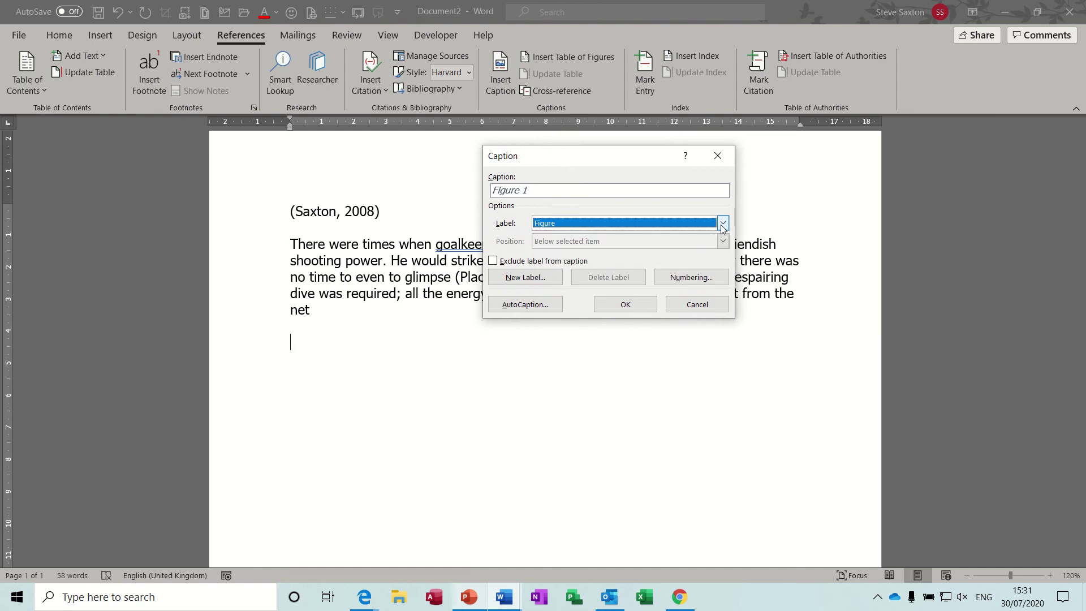
{"action": "left_click", "coordinate": [534, 281]}
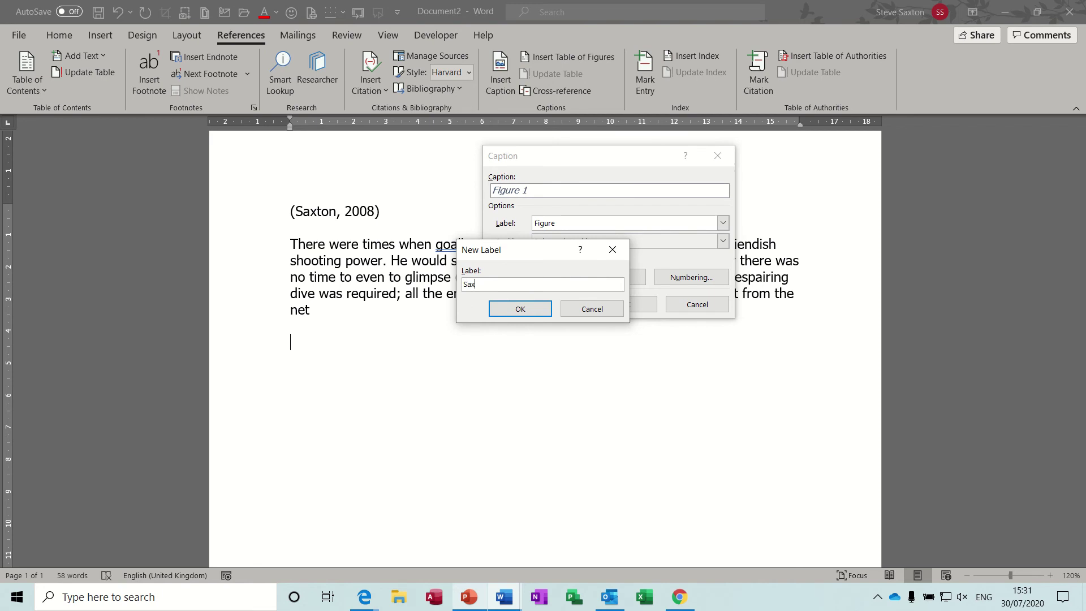
{"action": "left_click", "coordinate": [531, 312]}
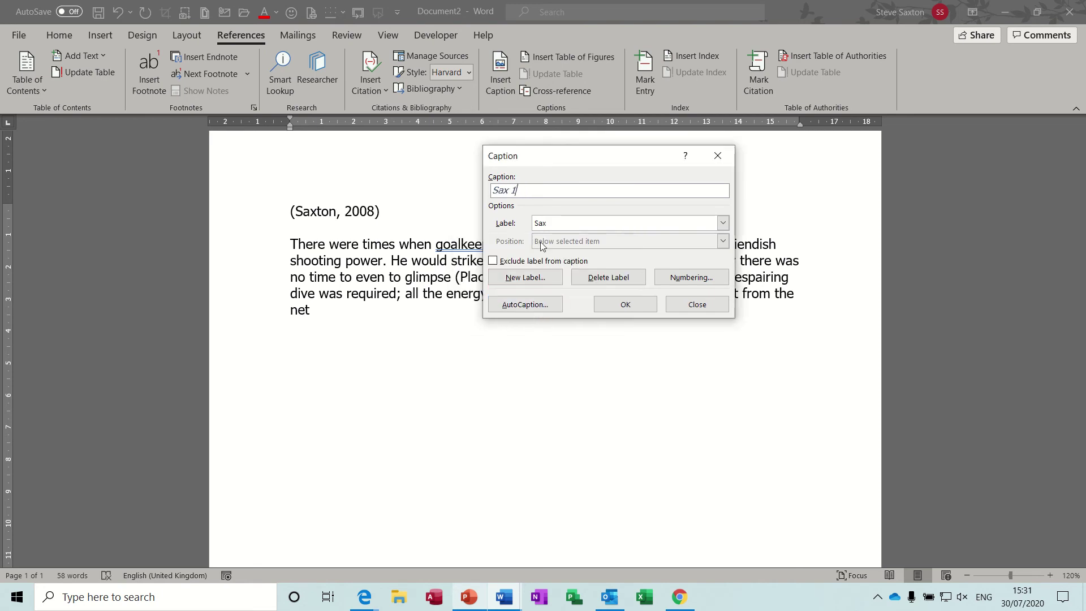
{"action": "left_click", "coordinate": [723, 224]}
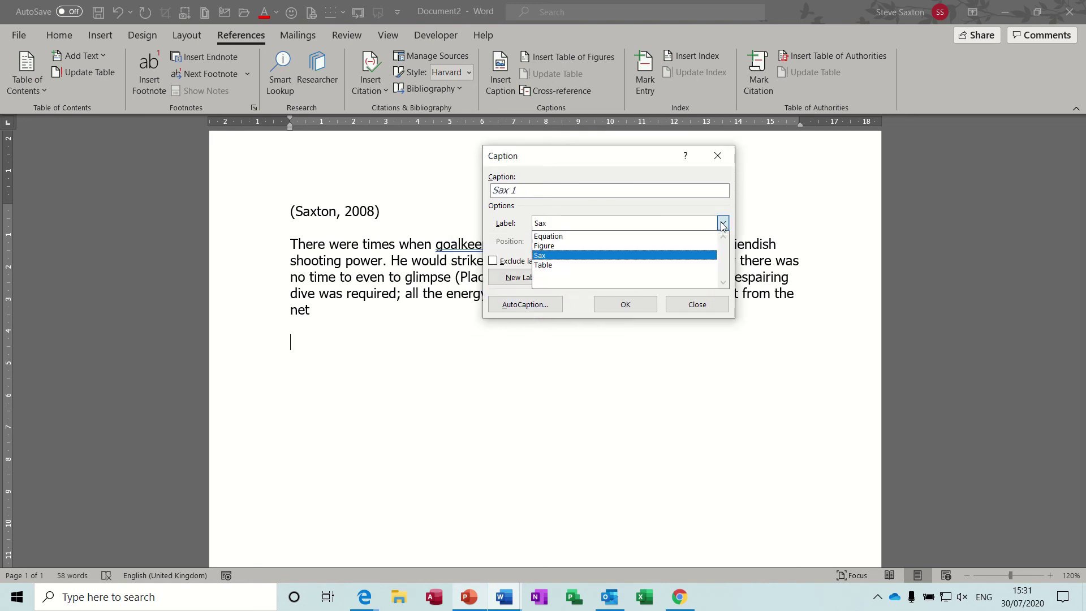
{"action": "left_click", "coordinate": [722, 224]}
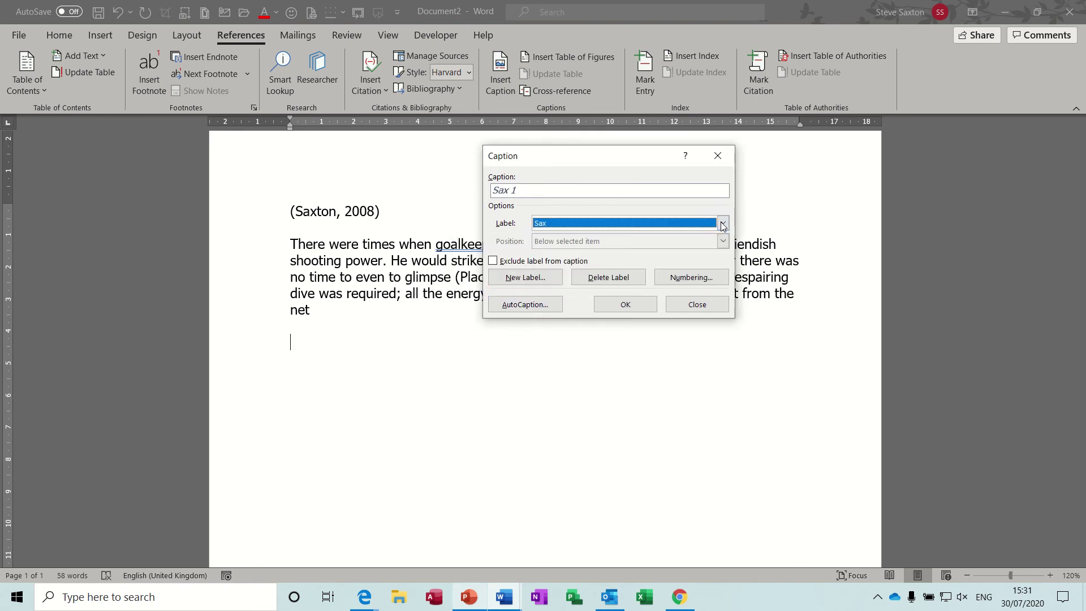
- Enable AutoCaption for Microsoft Word Table, using label Table positioned above the item
{"action": "left_click", "coordinate": [523, 305]}
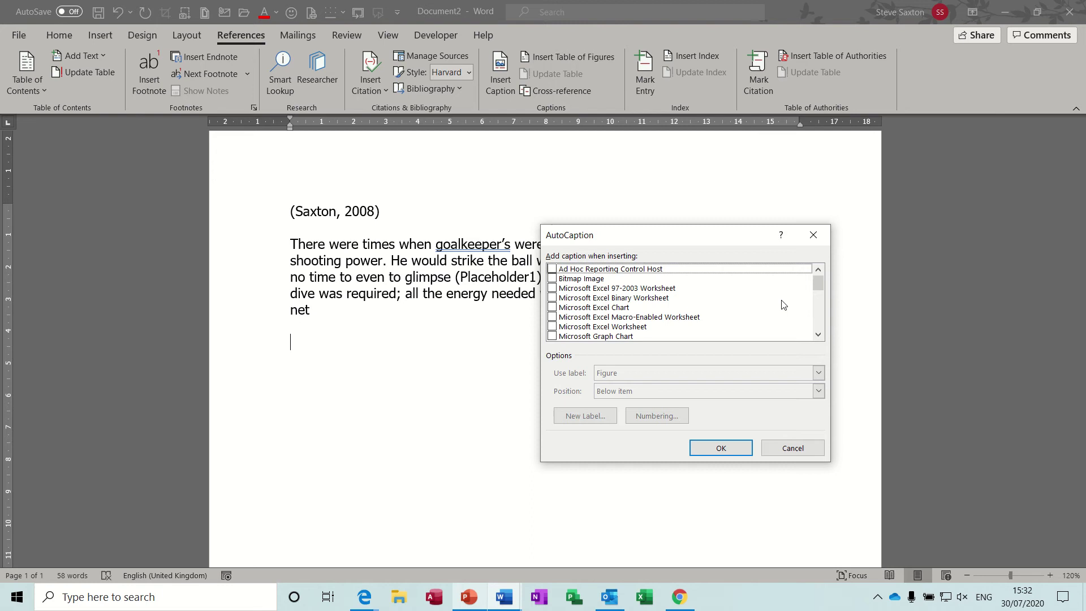
{"action": "left_click_drag", "start_coordinate": [816, 290], "coordinate": [817, 313]}
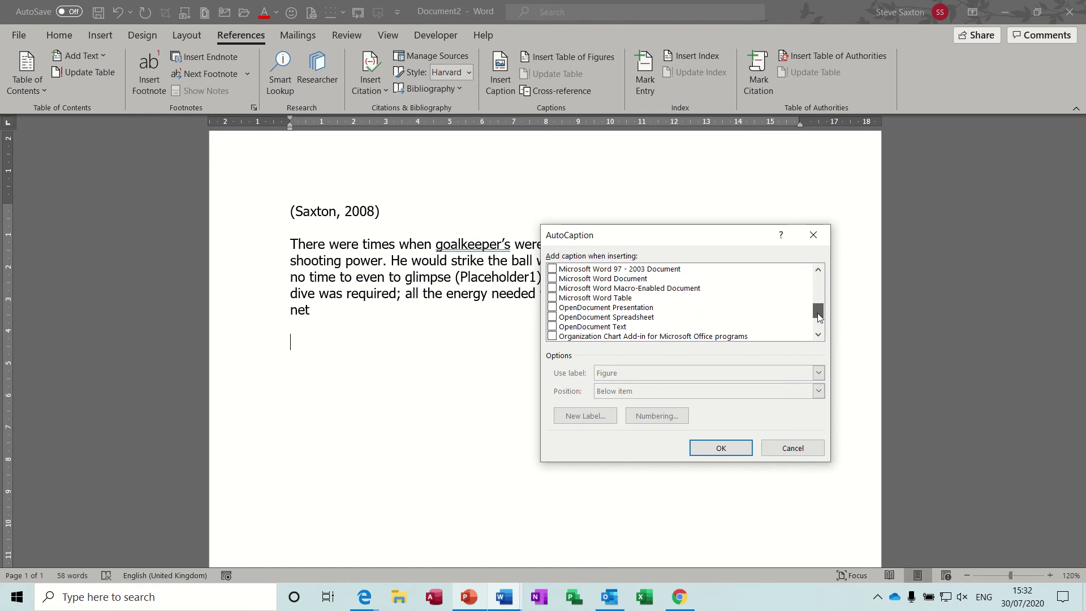
{"action": "left_click", "coordinate": [556, 298]}
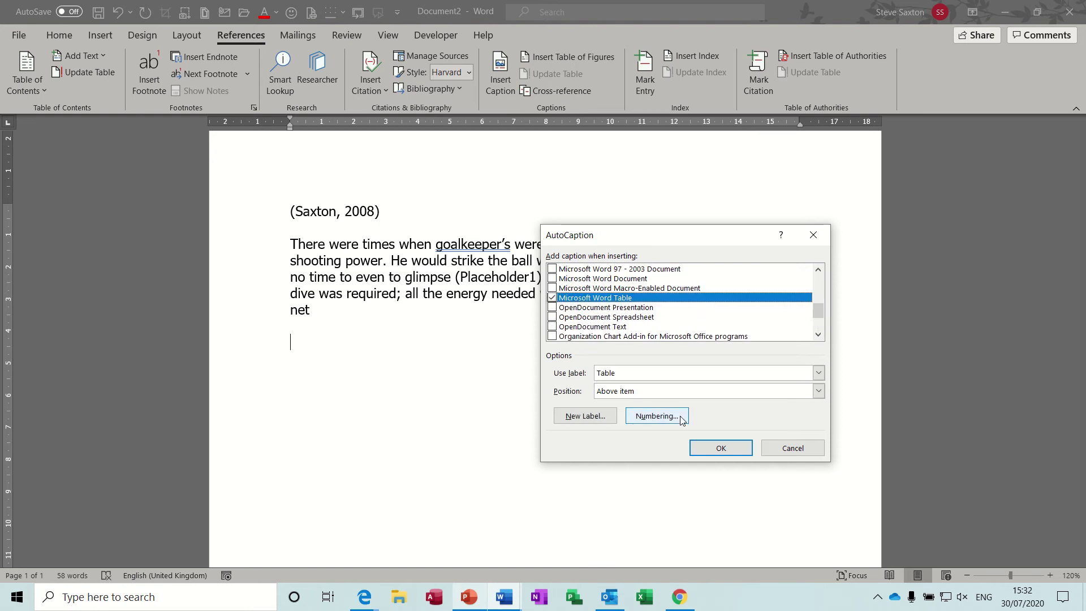
{"action": "left_click", "coordinate": [720, 449]}
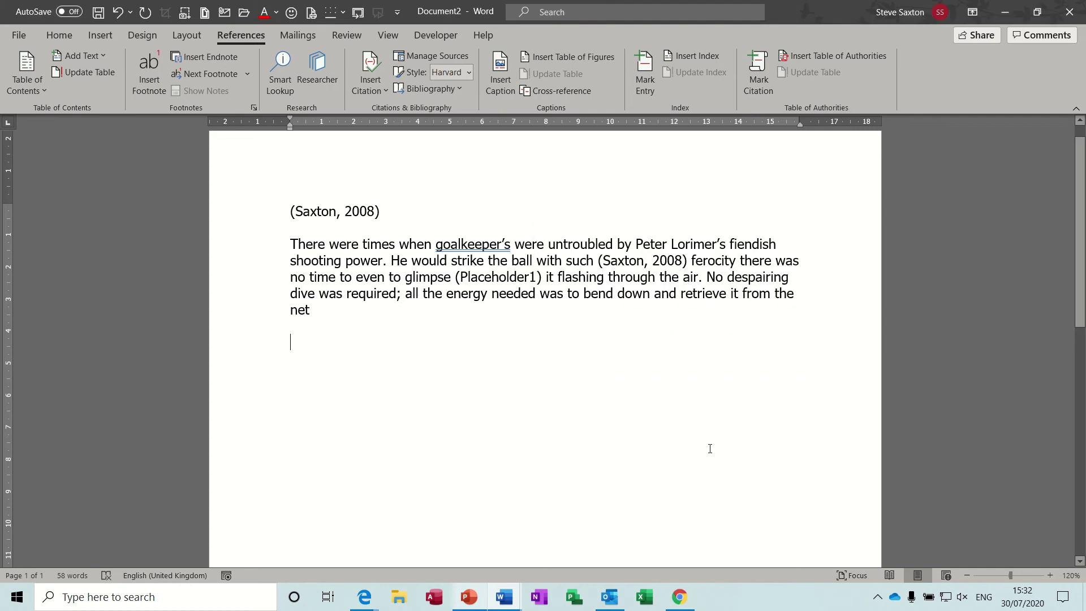
- Insert a 4x5 table below the paragraph, auto-captioned Table 1
{"action": "left_click", "coordinate": [101, 35]}
{"action": "left_click", "coordinate": [106, 65]}
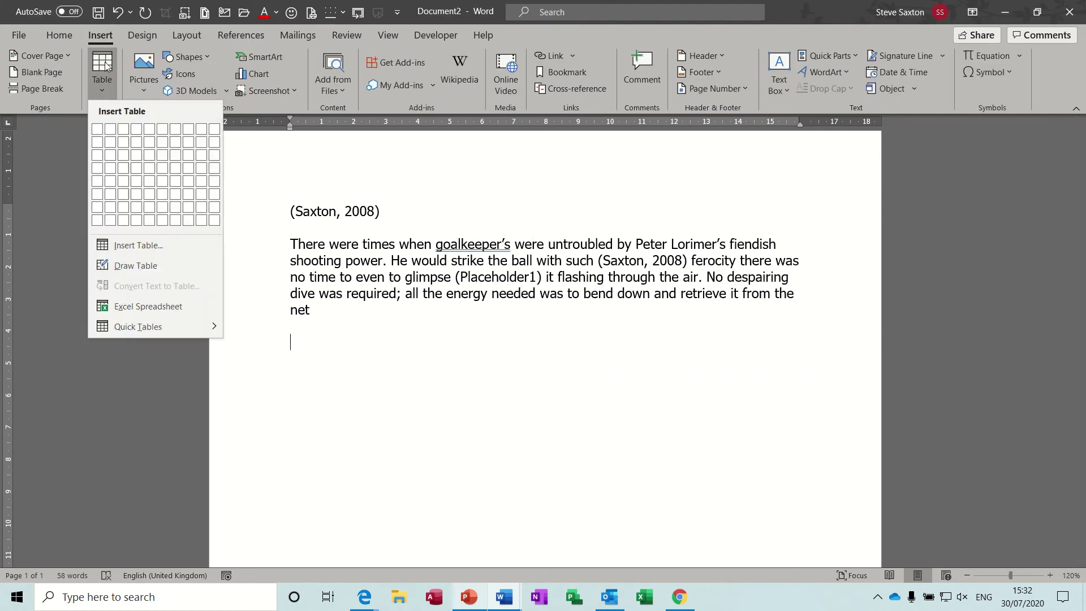
{"action": "left_click", "coordinate": [137, 183]}
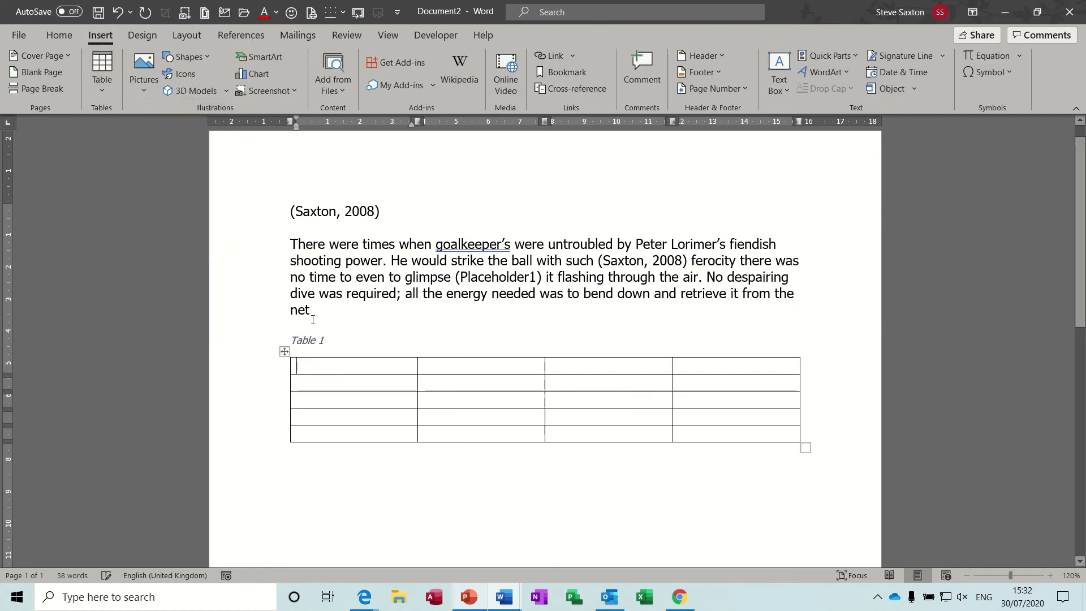
- Insert a 4x3 table below it as Table 2 and add a fourth row
{"action": "left_click", "coordinate": [351, 475]}
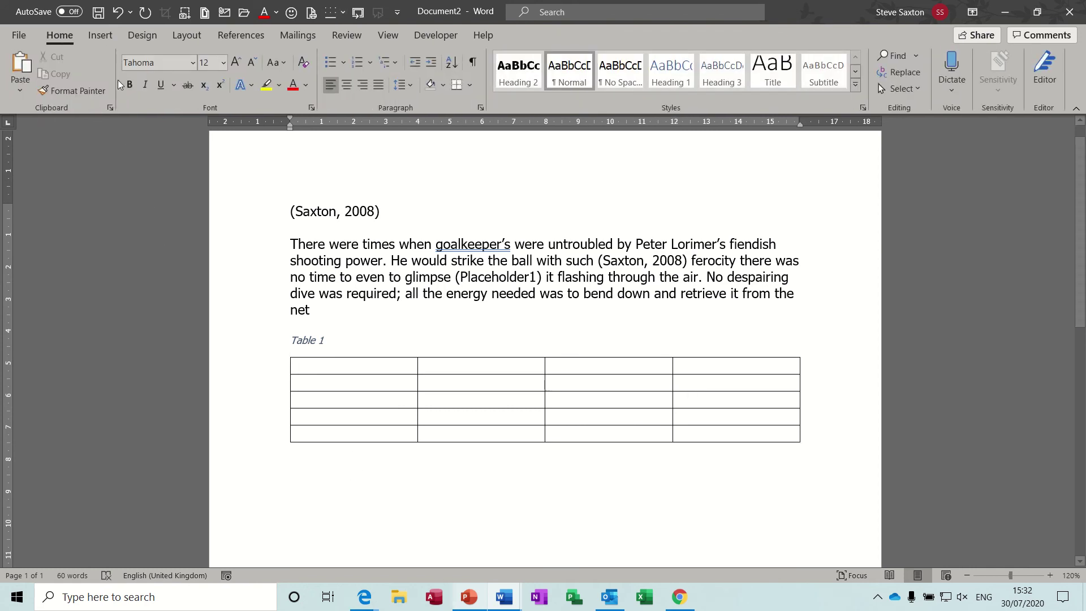
{"action": "left_click", "coordinate": [103, 36]}
{"action": "left_click", "coordinate": [102, 70]}
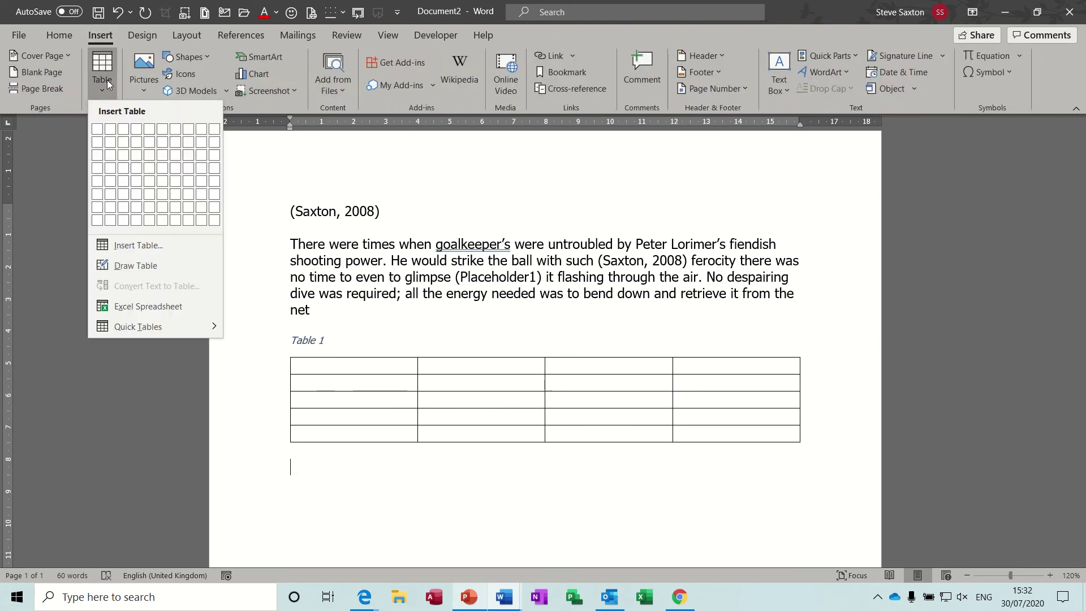
{"action": "left_click", "coordinate": [136, 155]}
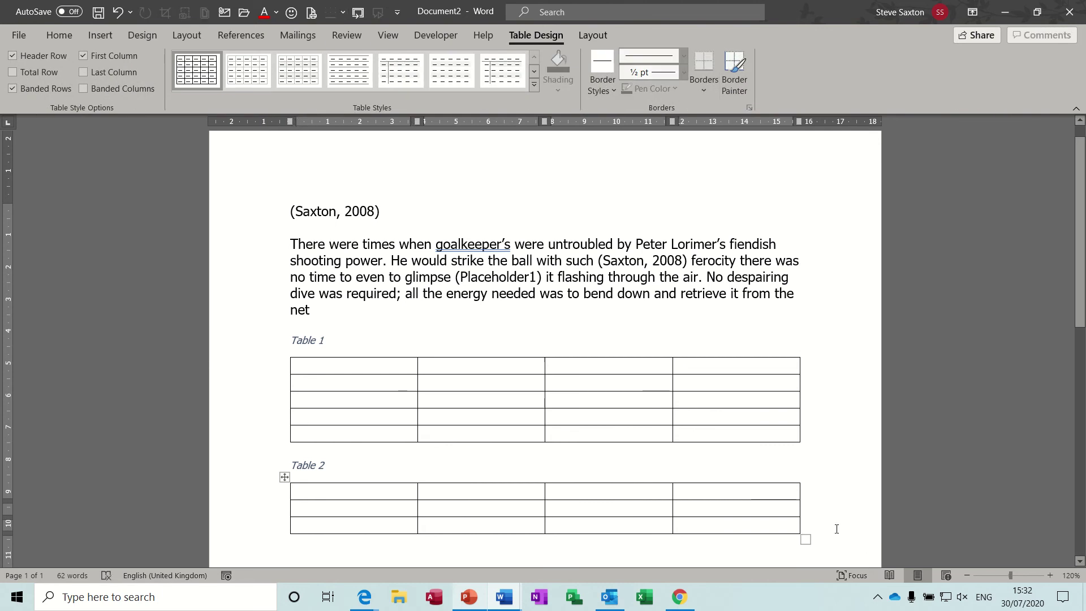
{"action": "key", "text": "Tab"}
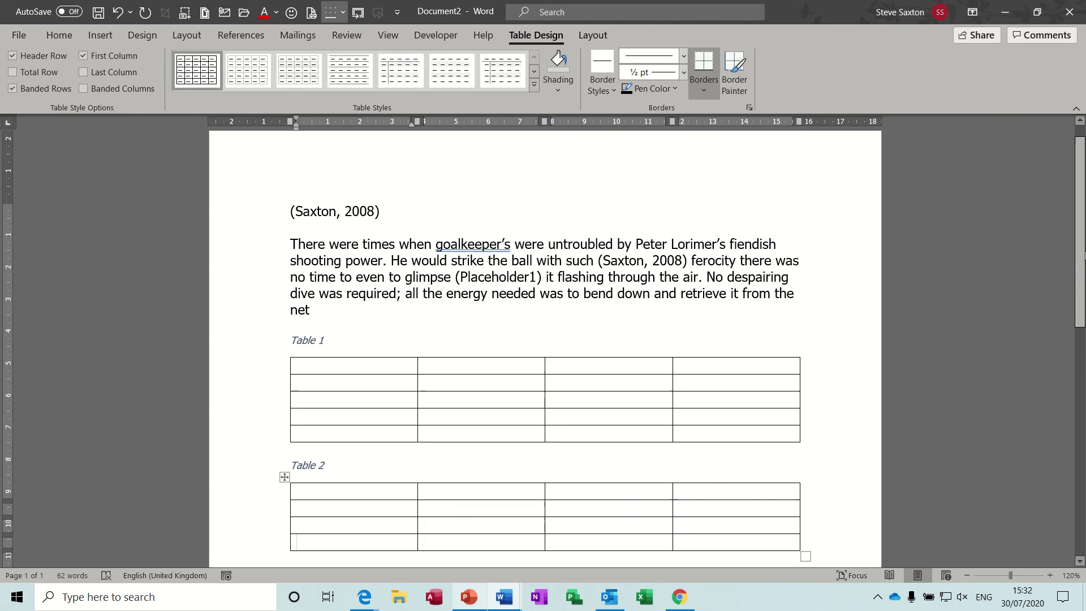
{"action": "scroll", "coordinate": [700, 331], "scroll_direction": "down", "scroll_amount": 5}
- Insert the headshot photo from Family Tree's 2016 pictures folder below Table 2
{"action": "left_click", "coordinate": [700, 331]}
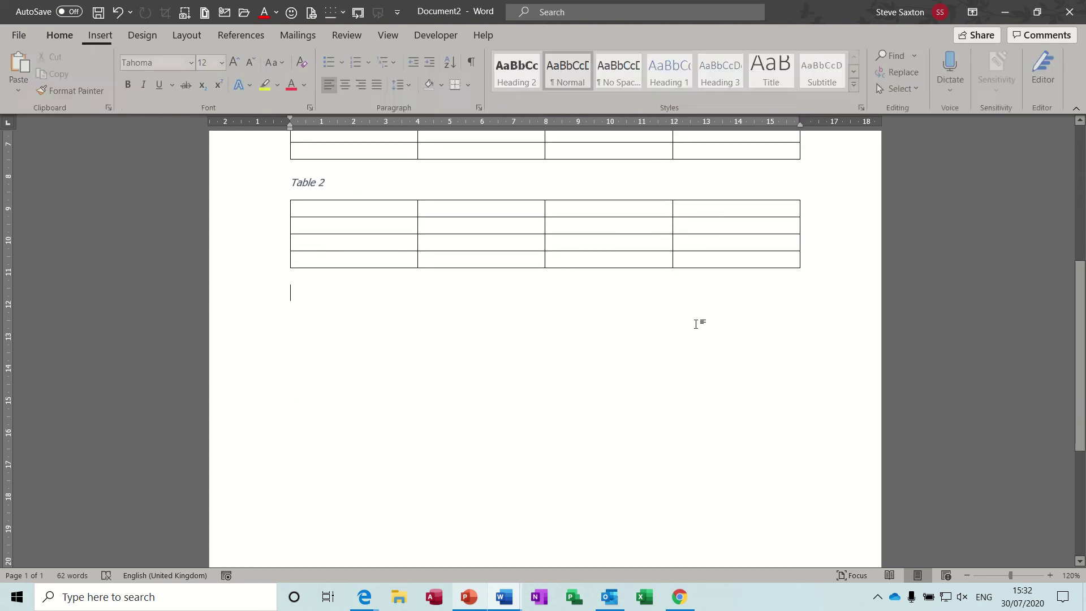
{"action": "left_click", "coordinate": [97, 36]}
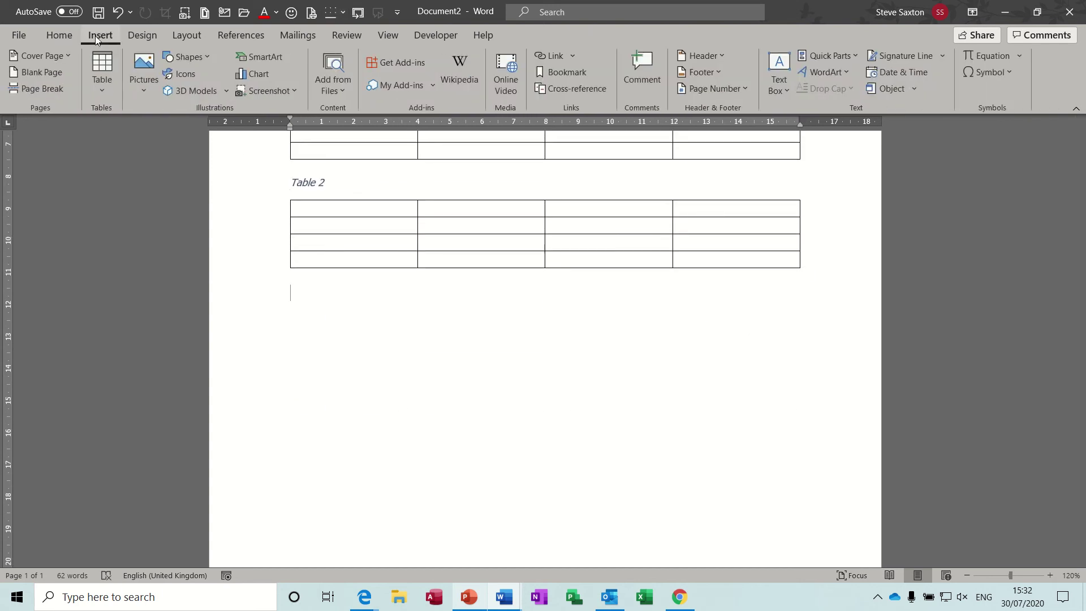
{"action": "left_click", "coordinate": [143, 90]}
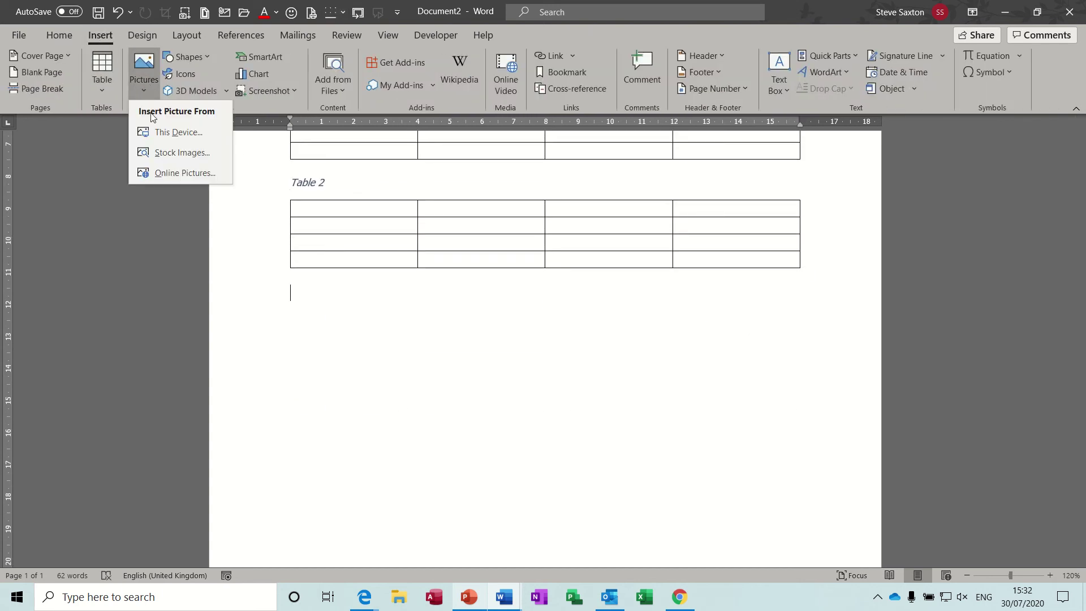
{"action": "left_click", "coordinate": [154, 131]}
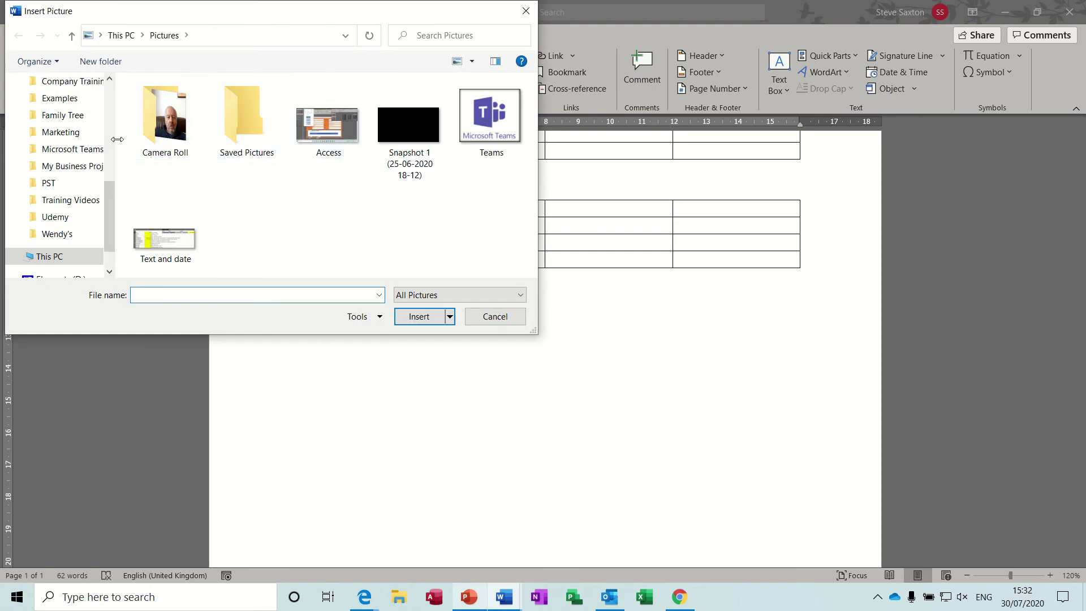
{"action": "left_click", "coordinate": [78, 118]}
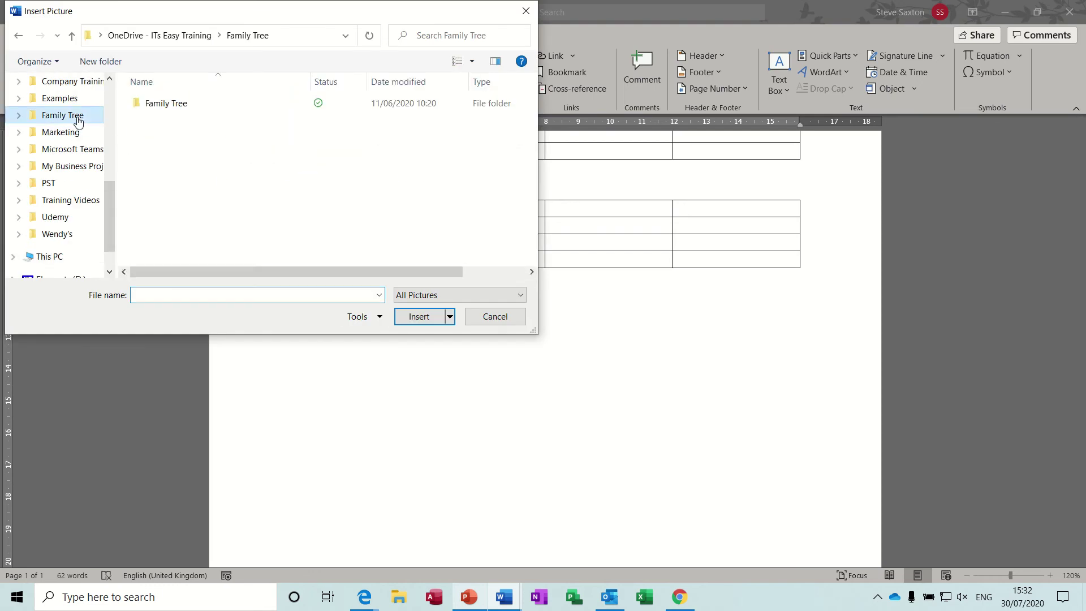
{"action": "double_click", "coordinate": [152, 106]}
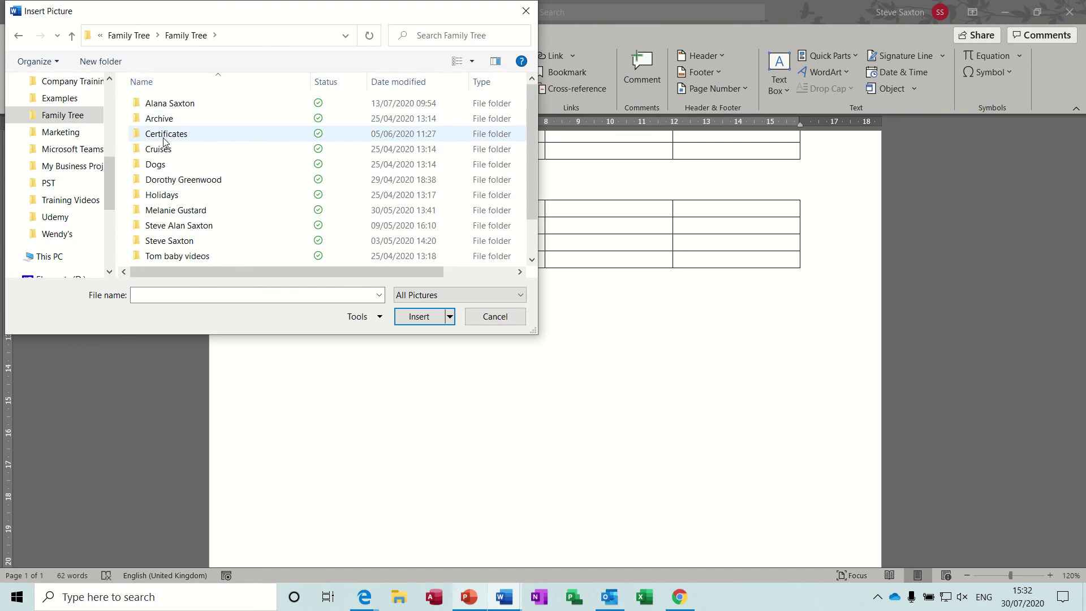
{"action": "double_click", "coordinate": [191, 240]}
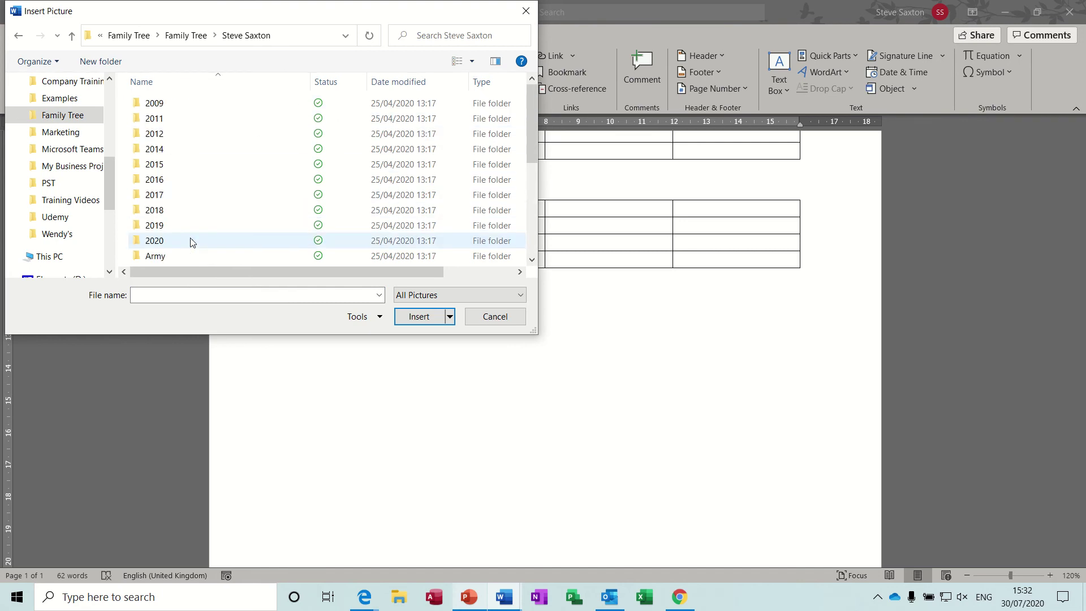
{"action": "double_click", "coordinate": [161, 180]}
{"action": "left_click_drag", "start_coordinate": [534, 130], "coordinate": [524, 200]}
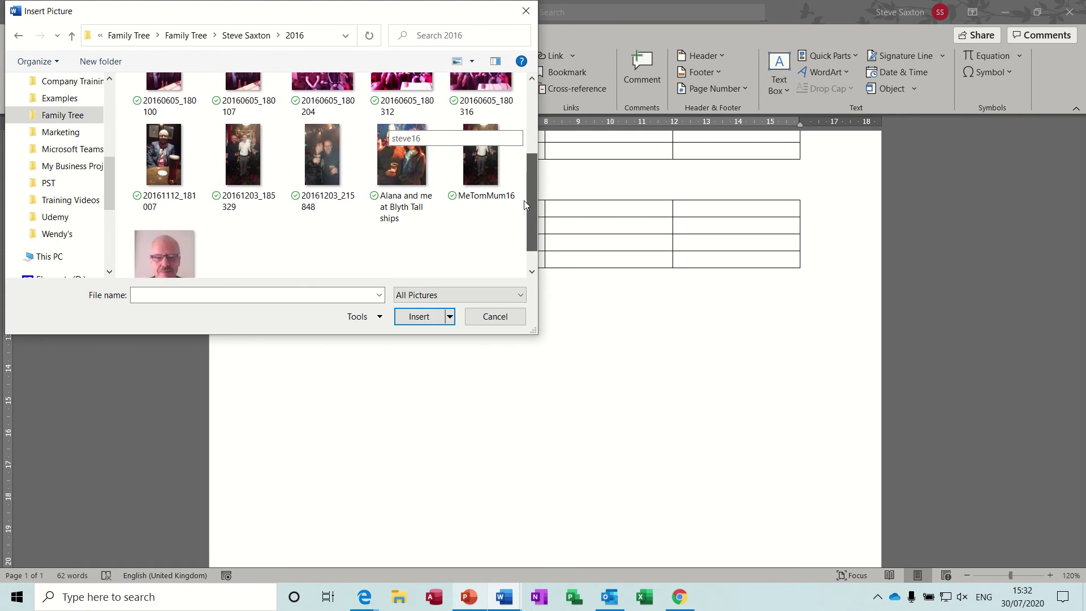
{"action": "double_click", "coordinate": [160, 245]}
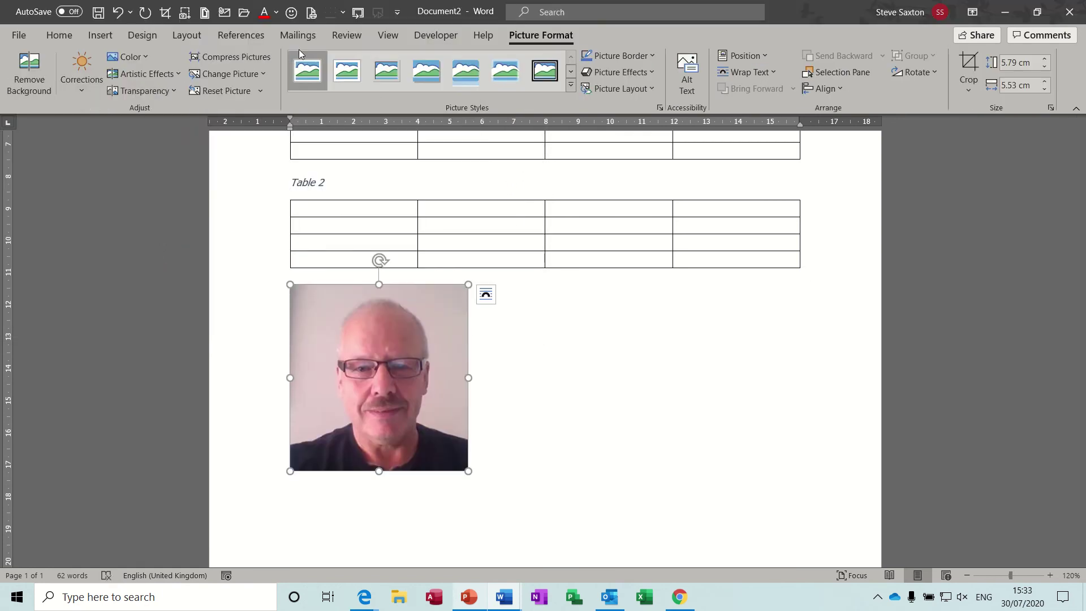
- Caption the photo 'Sax 1' with the Sax label, positioned above the picture
{"action": "left_click", "coordinate": [241, 35]}
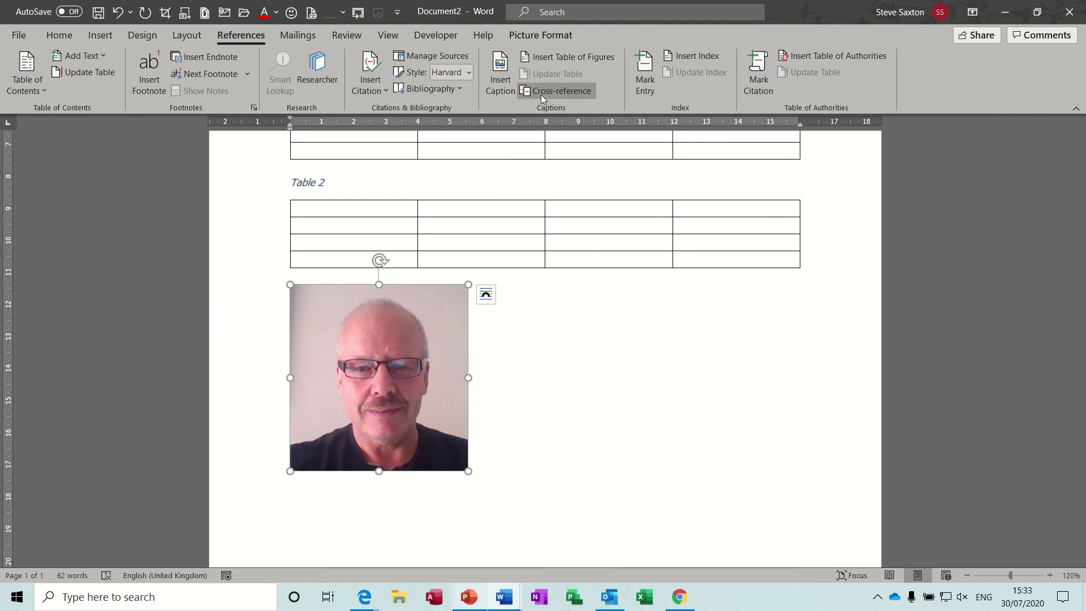
{"action": "left_click", "coordinate": [500, 80]}
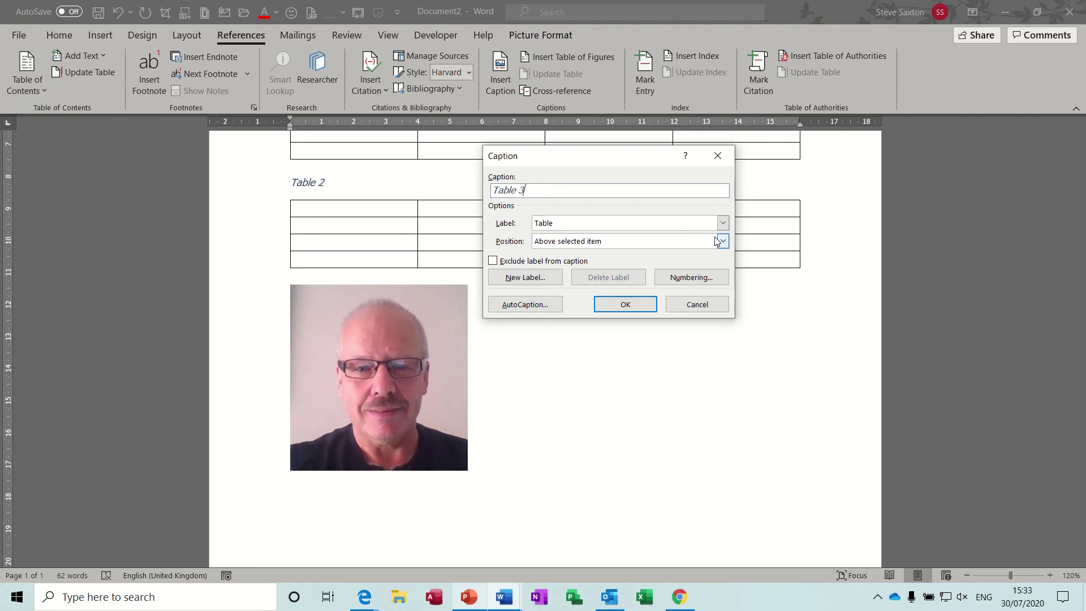
{"action": "left_click", "coordinate": [724, 224]}
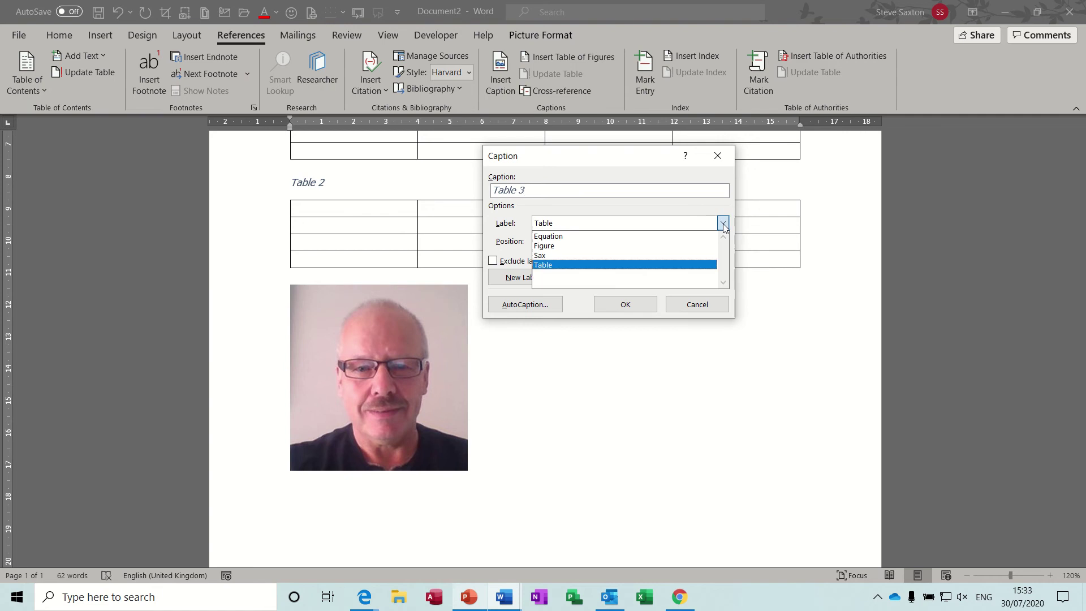
{"action": "left_click", "coordinate": [677, 255]}
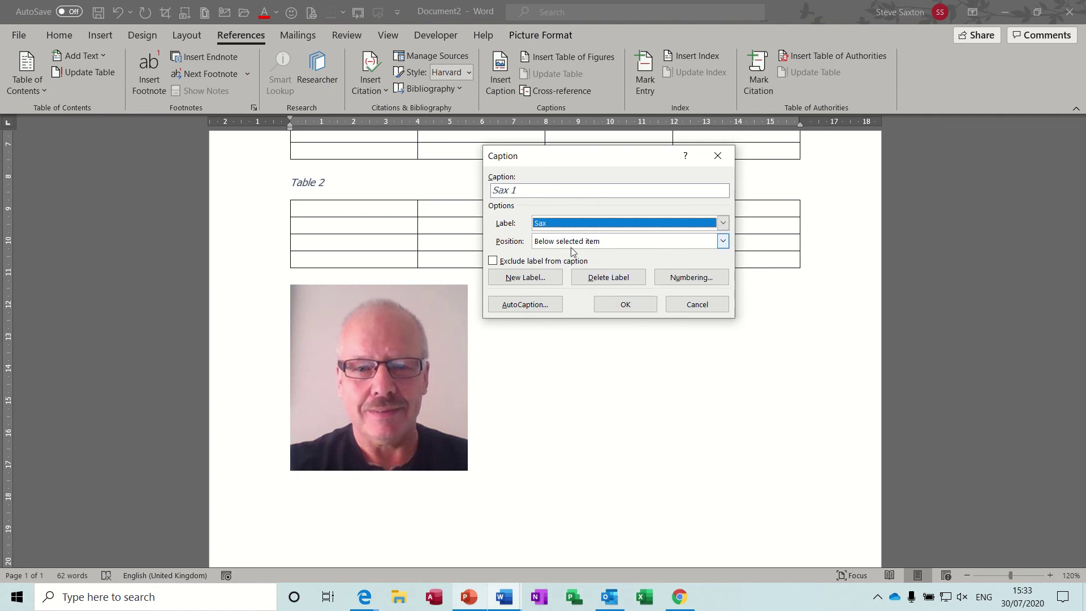
{"action": "left_click", "coordinate": [724, 242]}
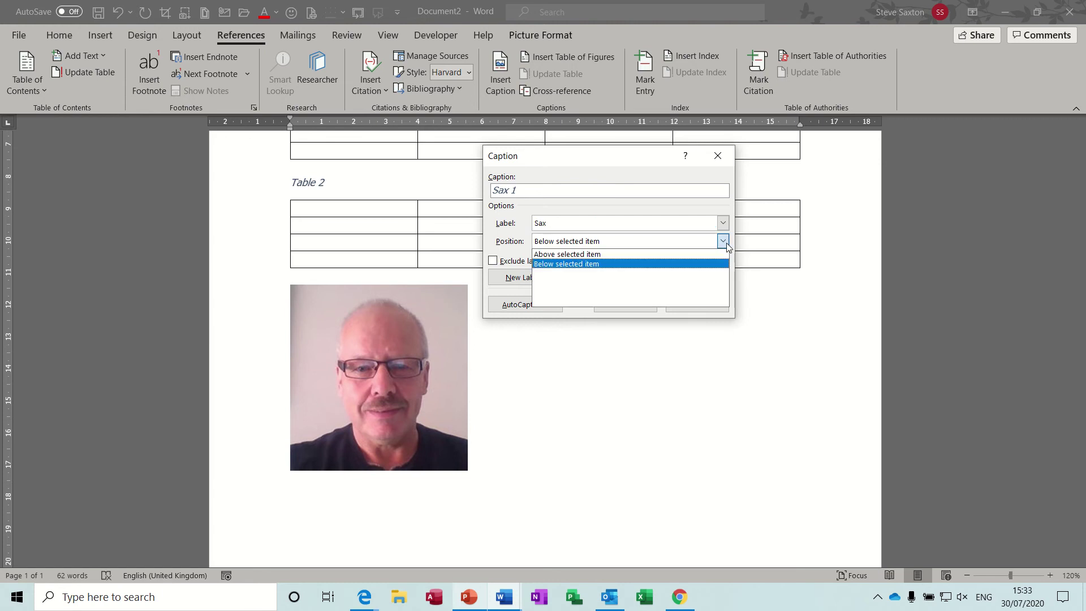
{"action": "left_click", "coordinate": [662, 254]}
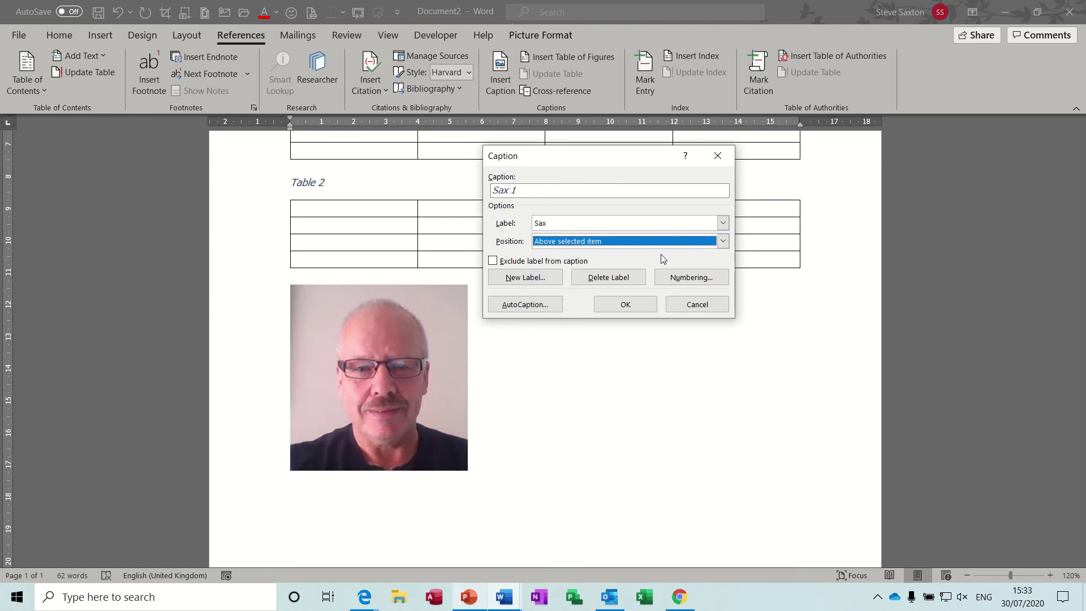
{"action": "left_click", "coordinate": [625, 305]}
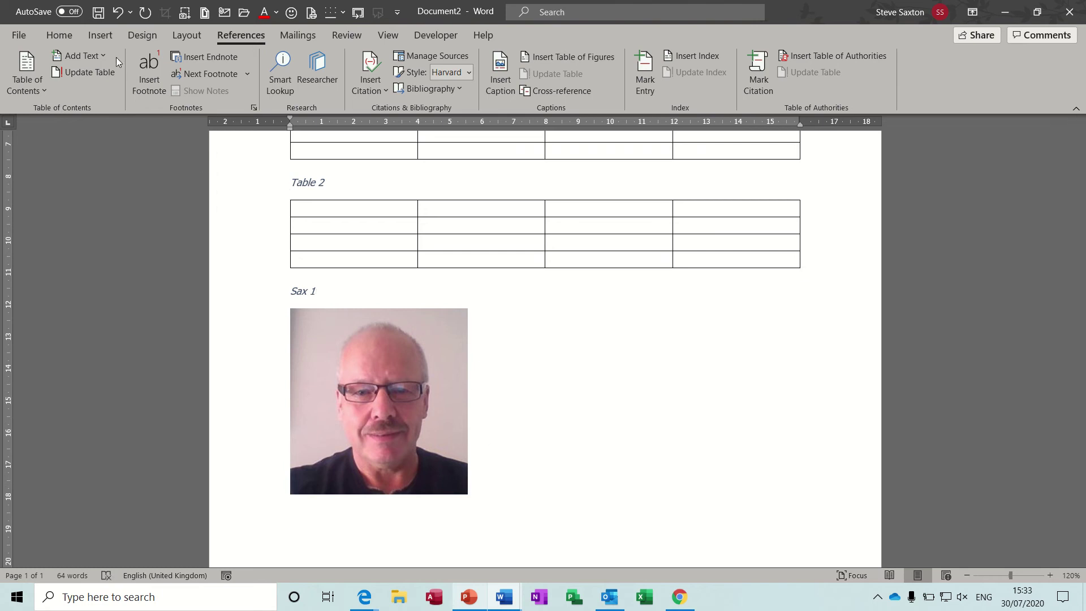
- Insert the photo of two people at a table from the device below the first photo
{"action": "left_click", "coordinate": [99, 36]}
{"action": "left_click", "coordinate": [144, 73]}
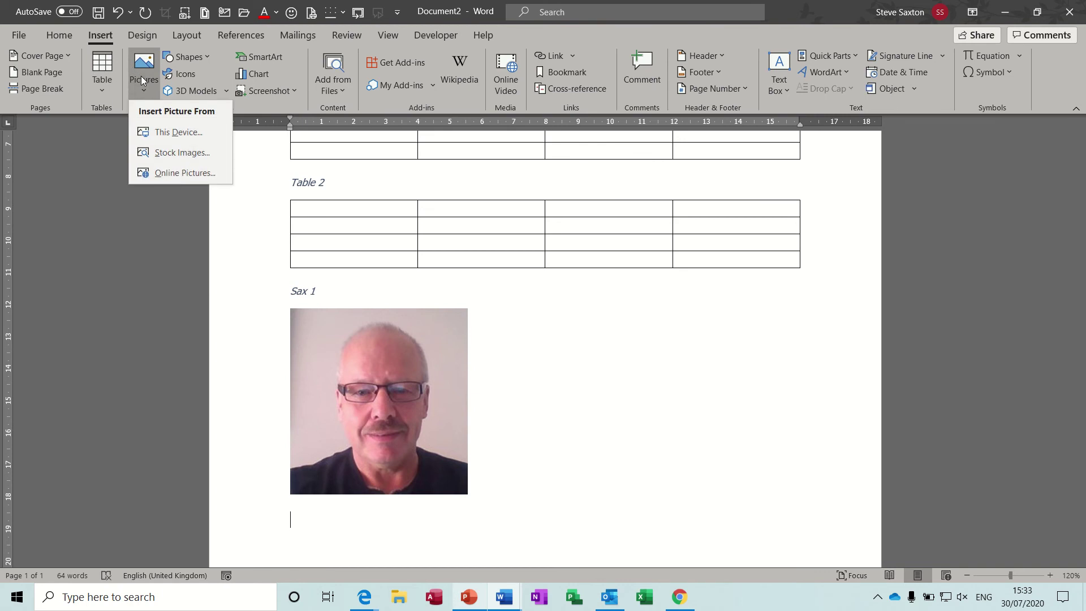
{"action": "left_click", "coordinate": [159, 132]}
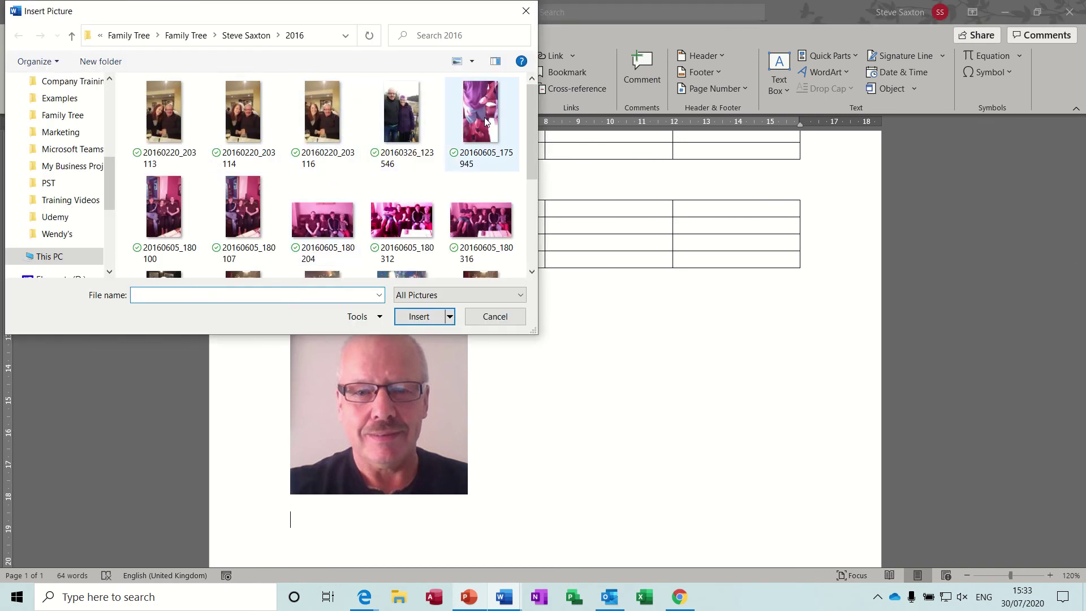
{"action": "double_click", "coordinate": [163, 111]}
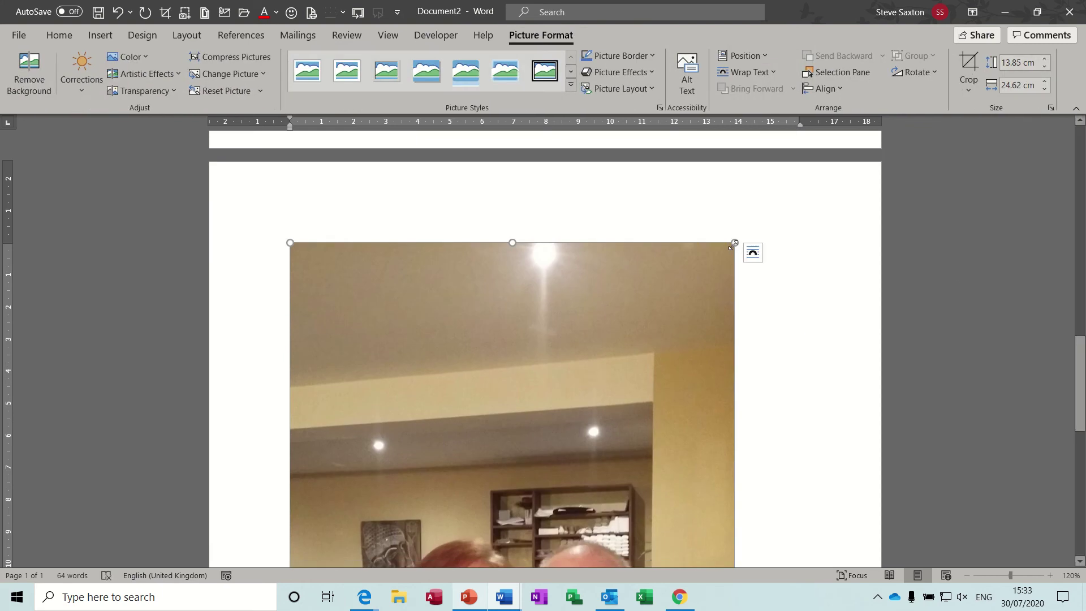
- Shrink the new photo from its corners to about 2.69 × 4.78 cm
{"action": "left_click_drag", "start_coordinate": [734, 244], "coordinate": [574, 244]}
{"action": "scroll", "coordinate": [448, 531], "scroll_direction": "down", "scroll_amount": 3}
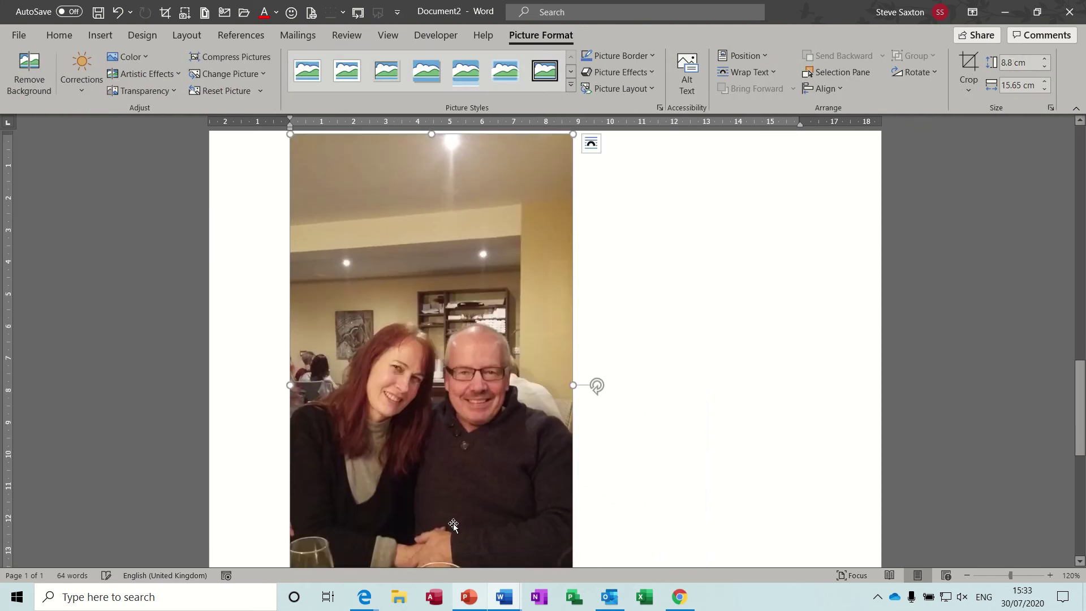
{"action": "left_click_drag", "start_coordinate": [1080, 422], "coordinate": [1080, 362]}
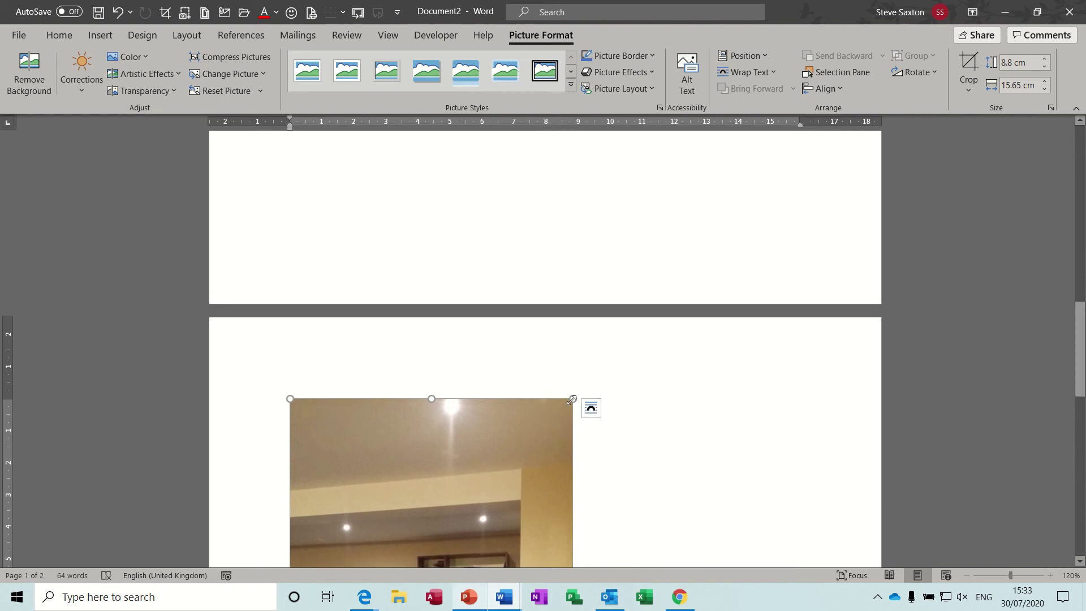
{"action": "left_click_drag", "start_coordinate": [572, 400], "coordinate": [396, 544]}
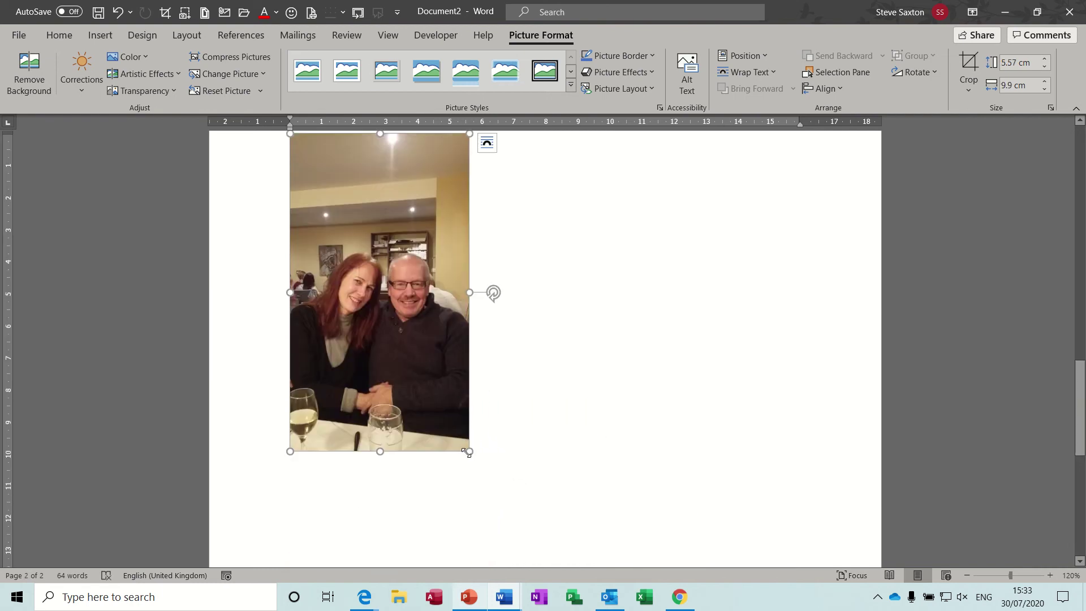
{"action": "left_click_drag", "start_coordinate": [468, 452], "coordinate": [377, 288]}
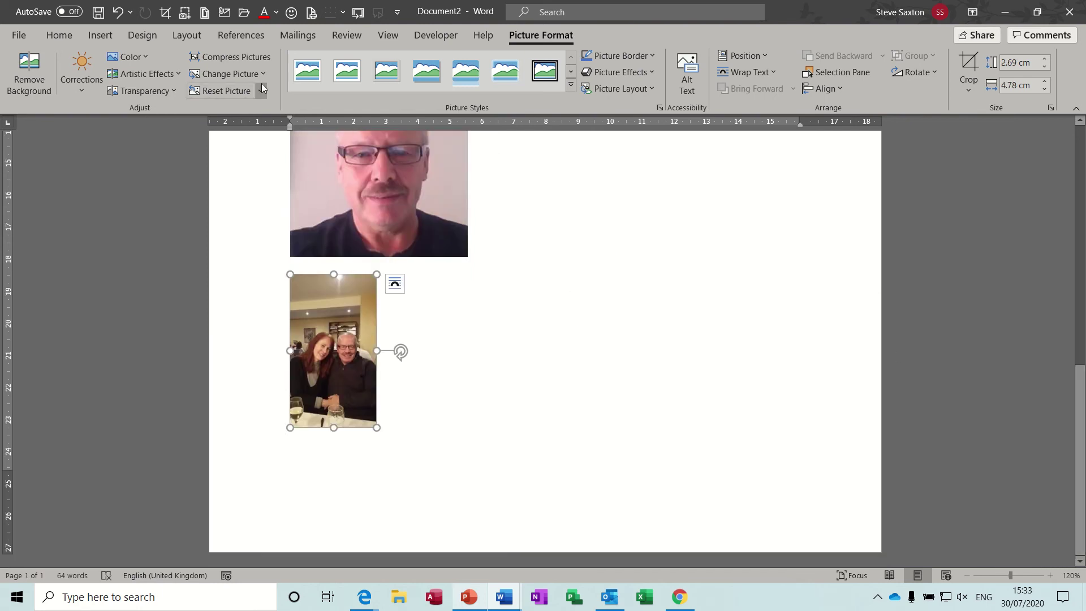
{"action": "left_click", "coordinate": [242, 35]}
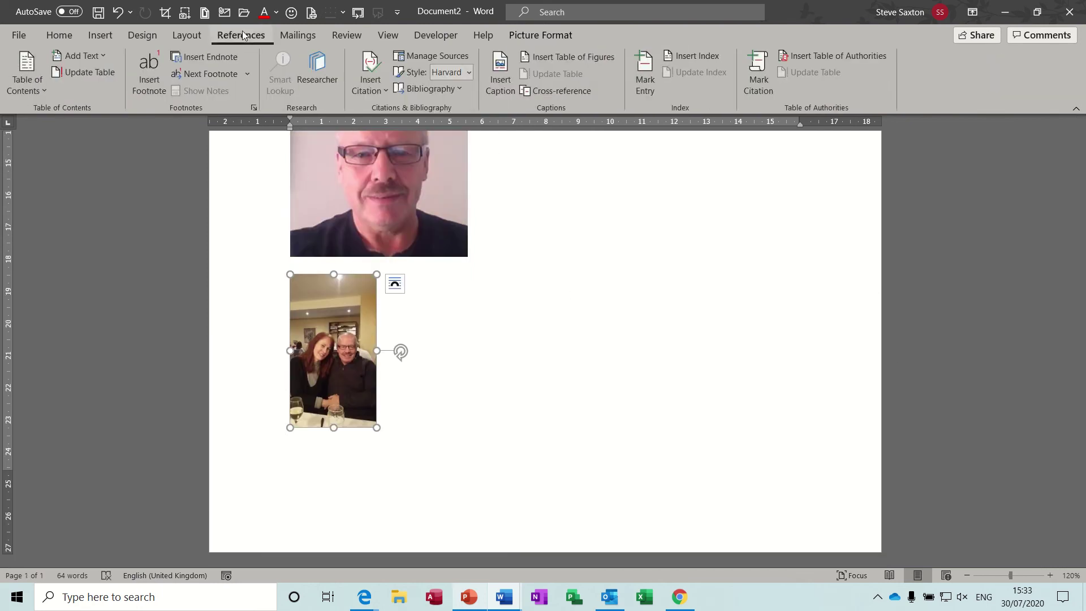
- Add the 'Sax 2' caption above the second photo, then add blank lines to start page 2
{"action": "left_click", "coordinate": [500, 90]}
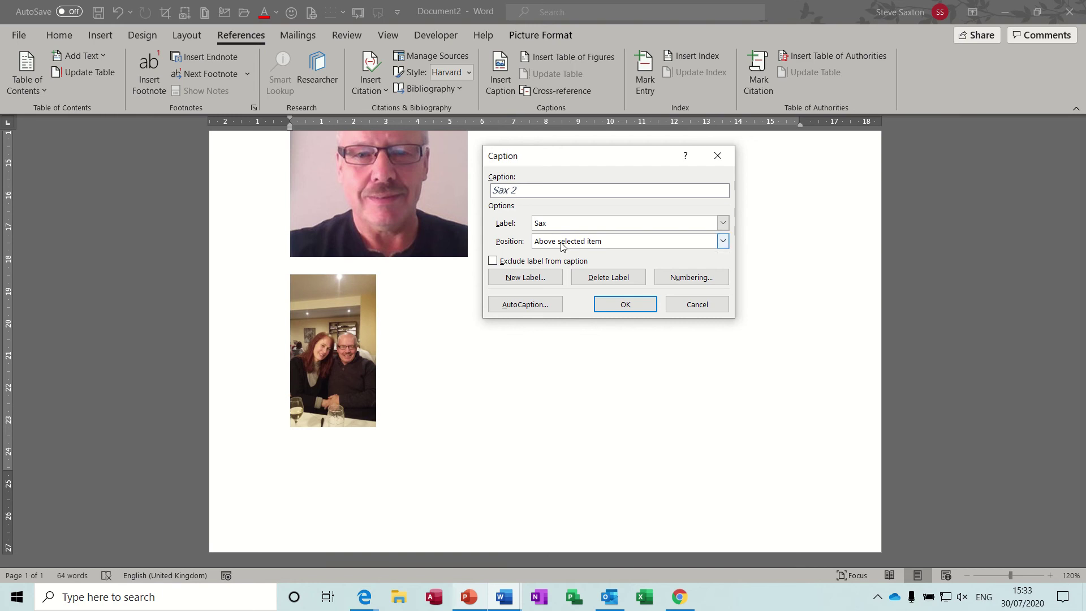
{"action": "left_click", "coordinate": [622, 306]}
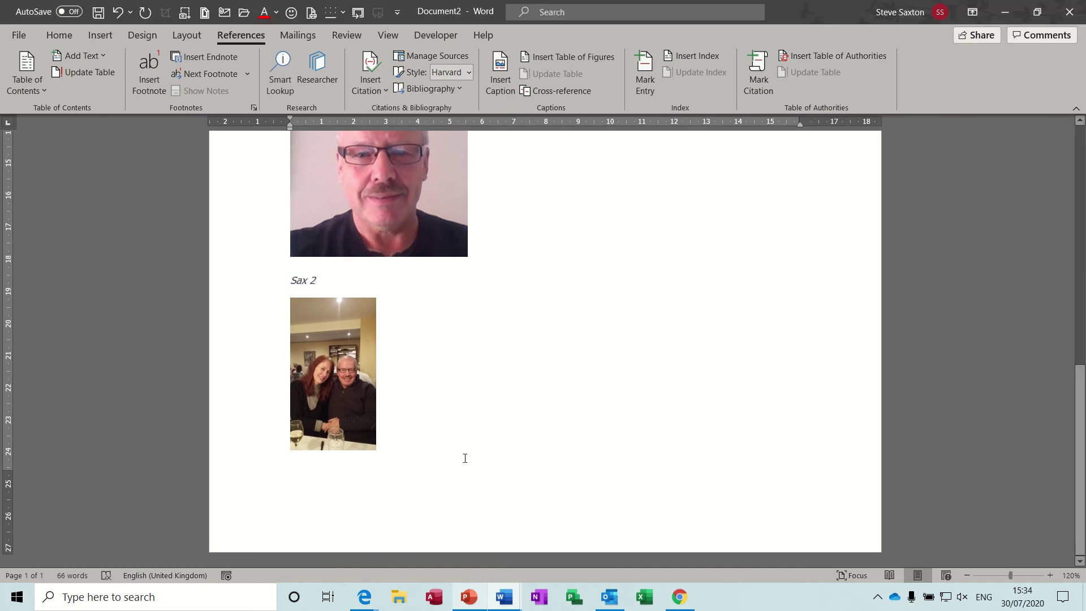
{"action": "key", "text": "Return"}
{"action": "key", "text": "Return"}
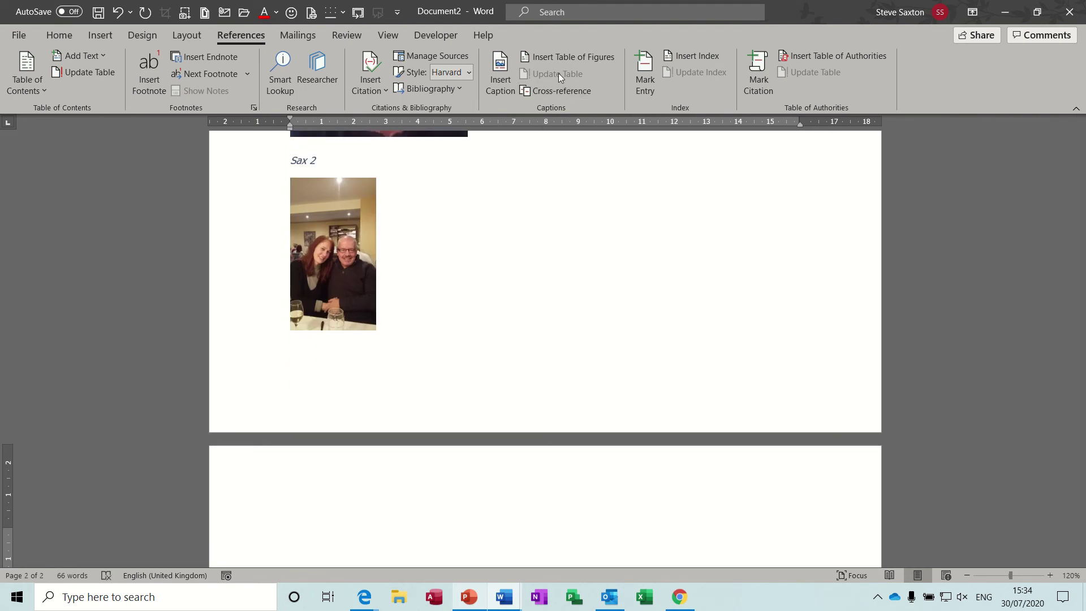
- Insert a table of figures for Sax captions, then another for Figure captions
{"action": "left_click", "coordinate": [595, 56]}
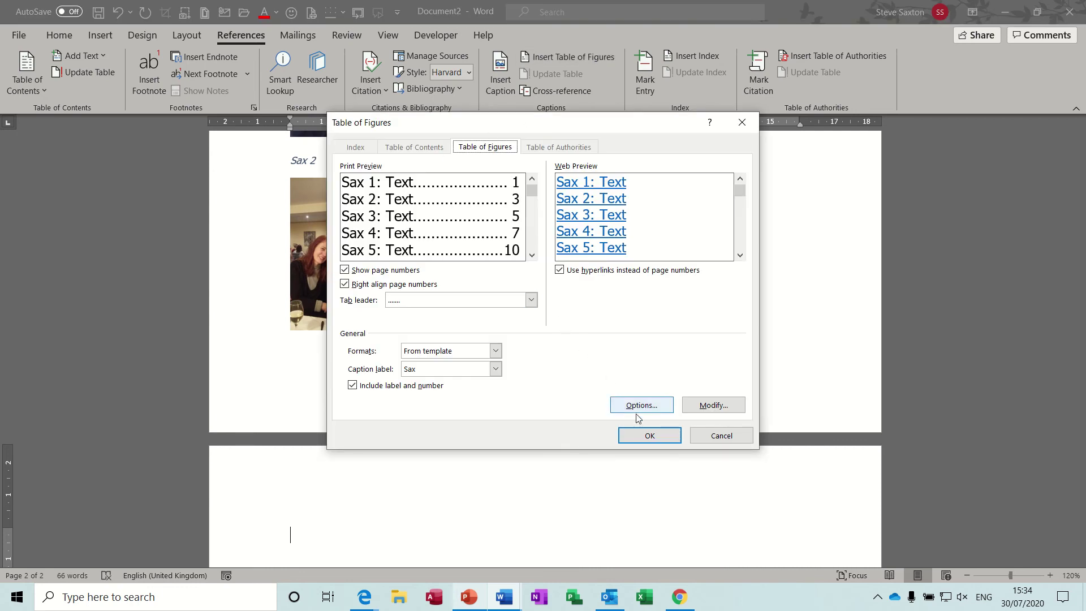
{"action": "left_click", "coordinate": [640, 436]}
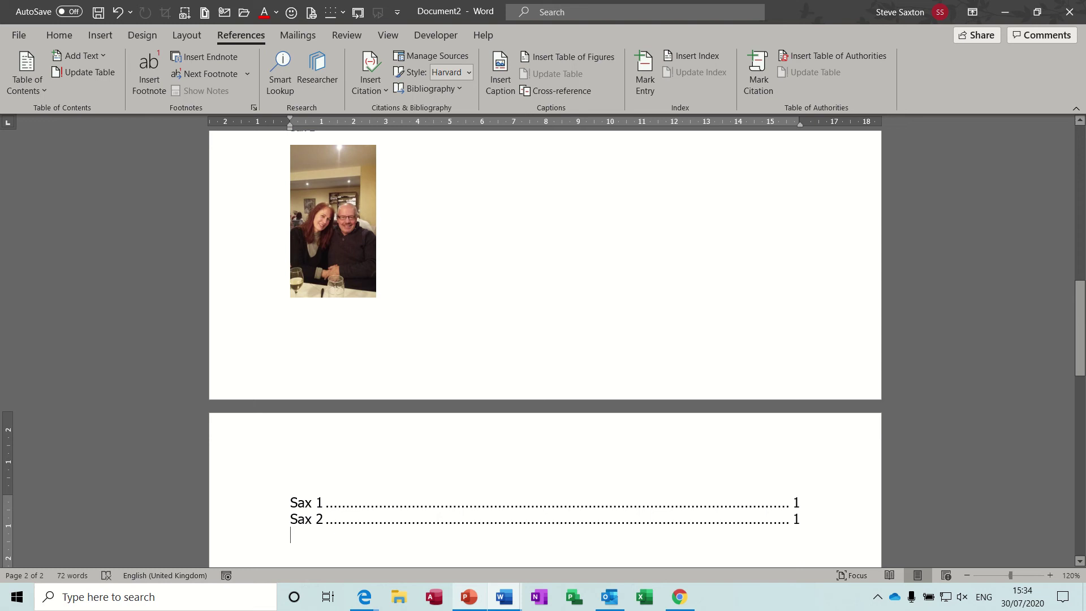
{"action": "left_click", "coordinate": [540, 56]}
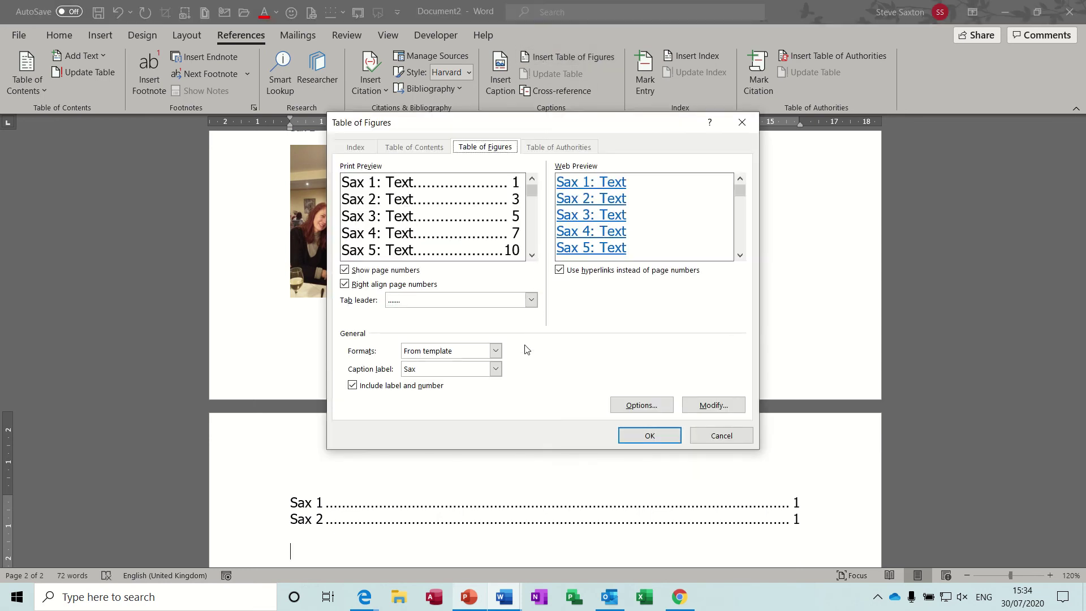
{"action": "left_click", "coordinate": [497, 369]}
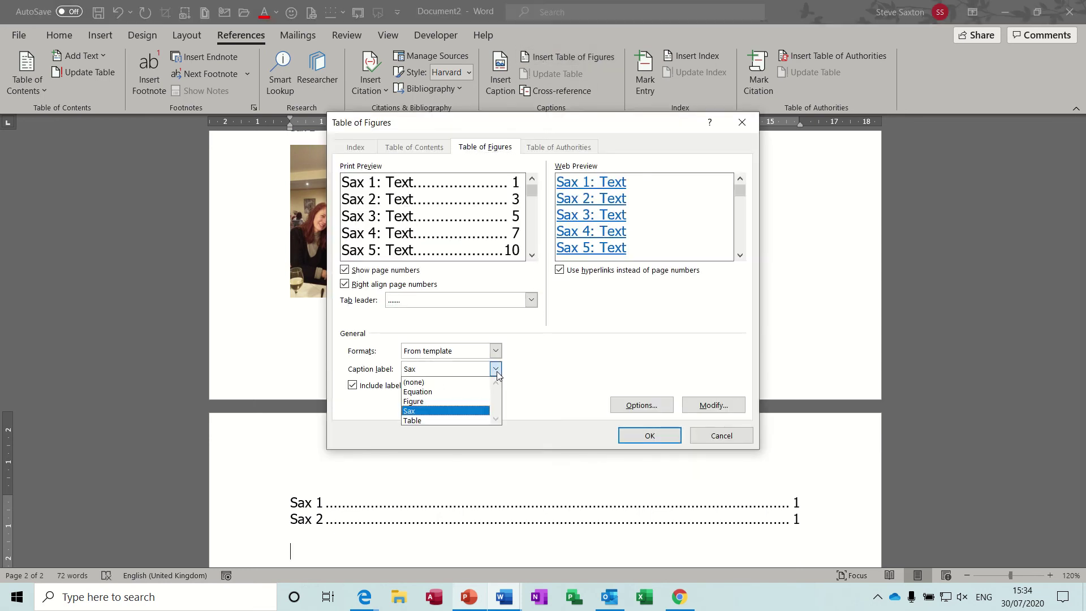
{"action": "left_click", "coordinate": [482, 402]}
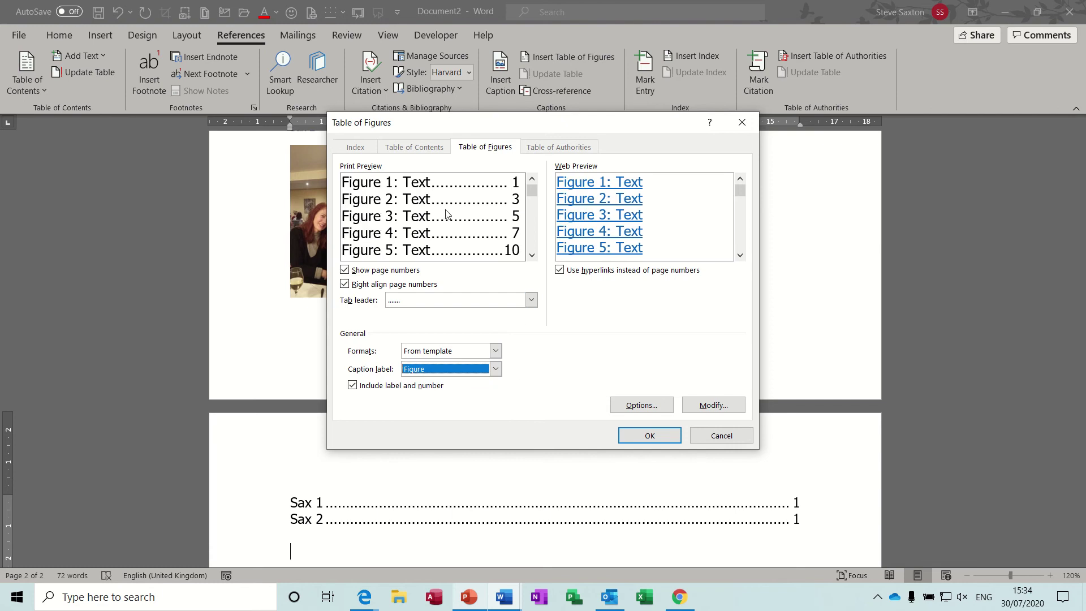
{"action": "left_click", "coordinate": [647, 437]}
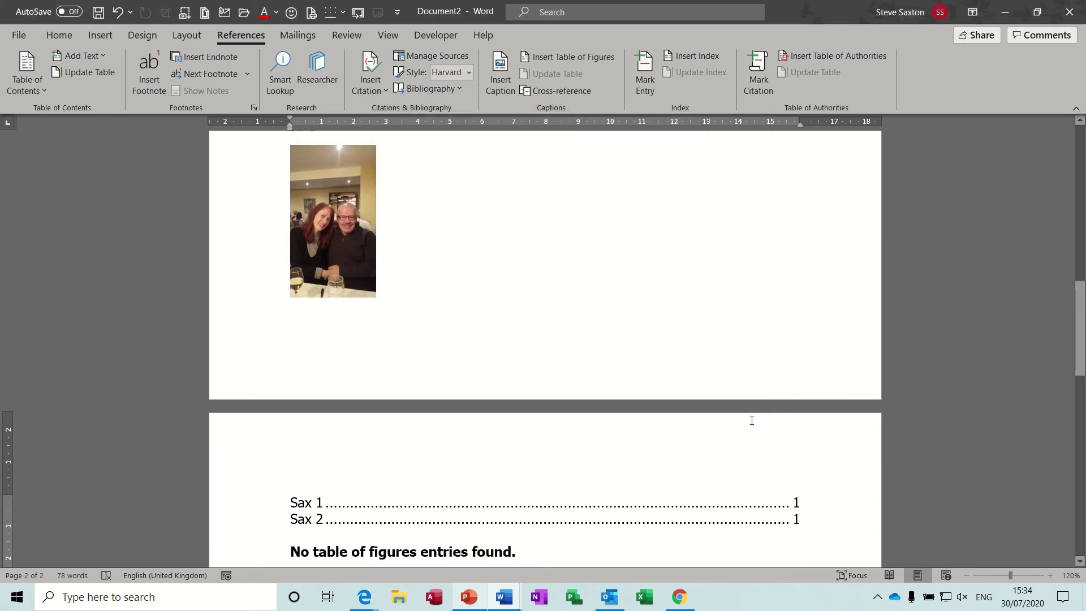
- Insert a table of figures using the Table caption label, listing Table 1 and Table 2
{"action": "left_click_drag", "start_coordinate": [1081, 333], "coordinate": [1083, 213]}
{"action": "scroll", "coordinate": [630, 418], "scroll_direction": "down", "scroll_amount": 12}
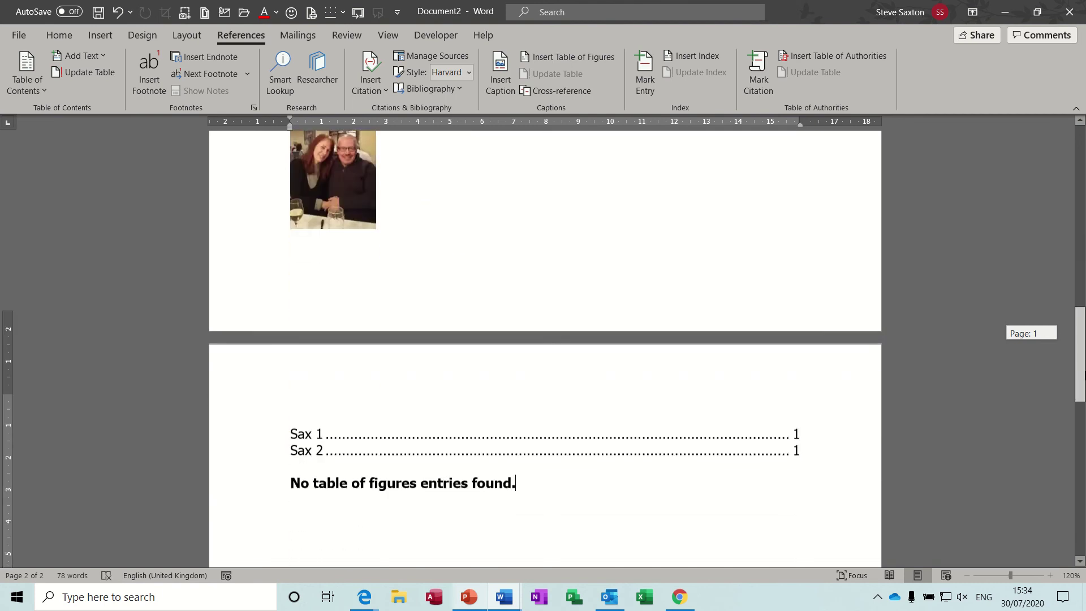
{"action": "left_click", "coordinate": [631, 417]}
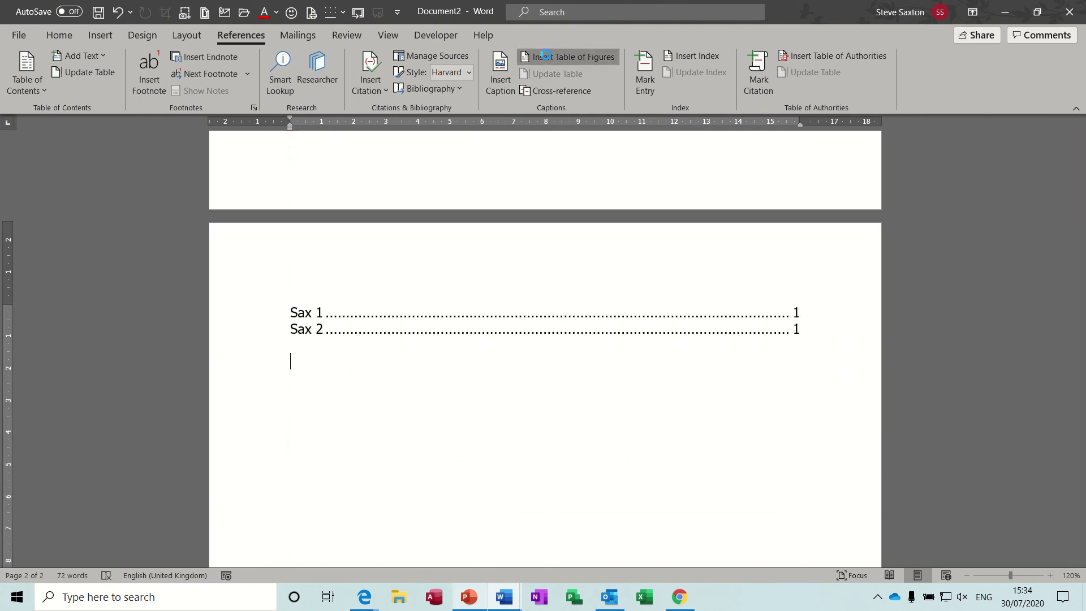
{"action": "left_click", "coordinate": [566, 56]}
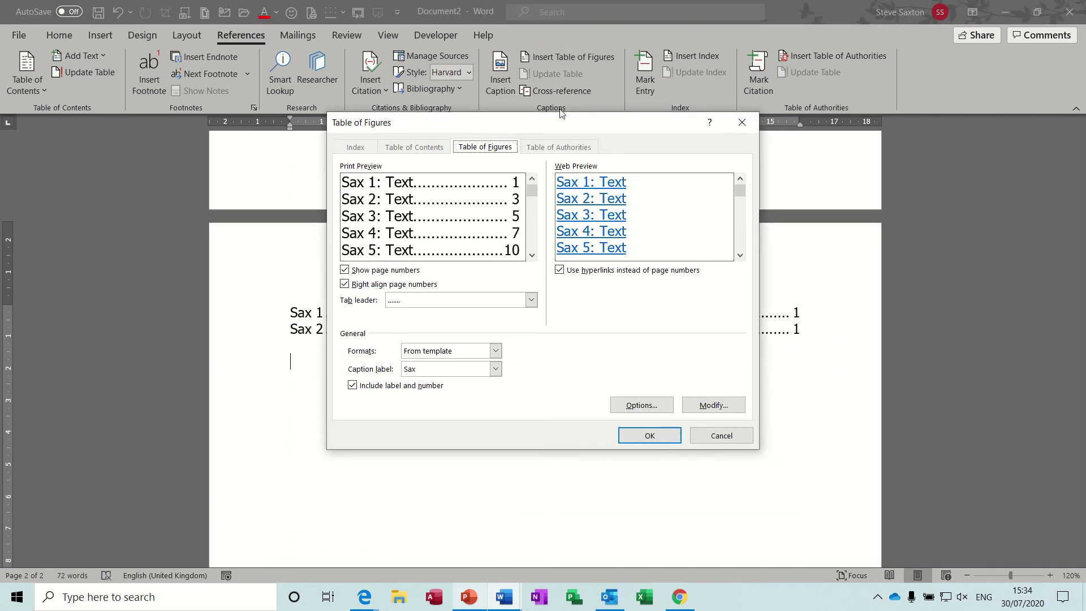
{"action": "left_click", "coordinate": [495, 369]}
{"action": "left_click", "coordinate": [459, 417]}
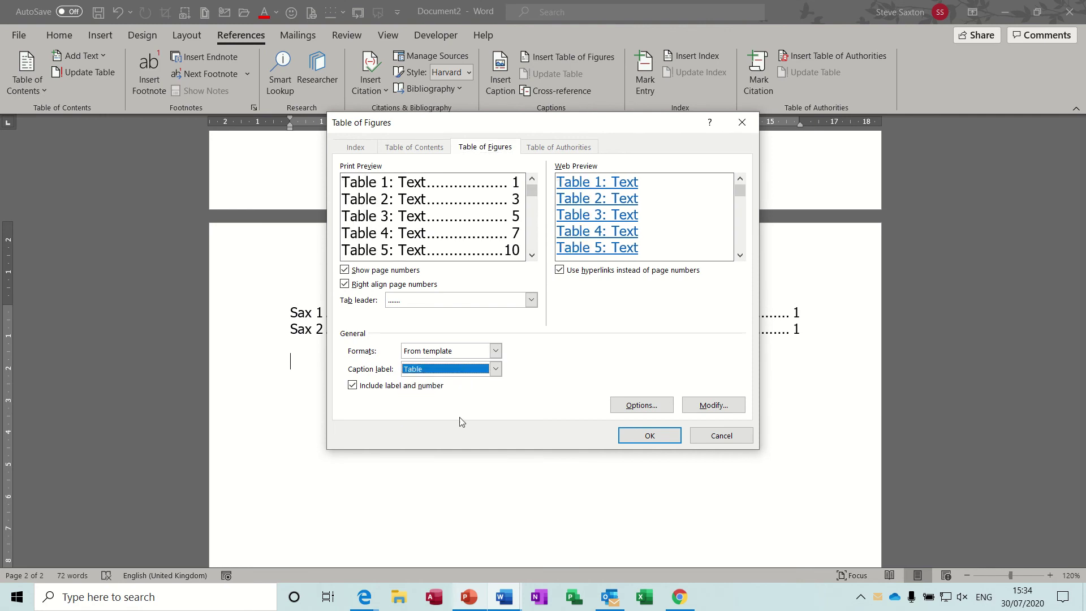
{"action": "left_click", "coordinate": [632, 435]}
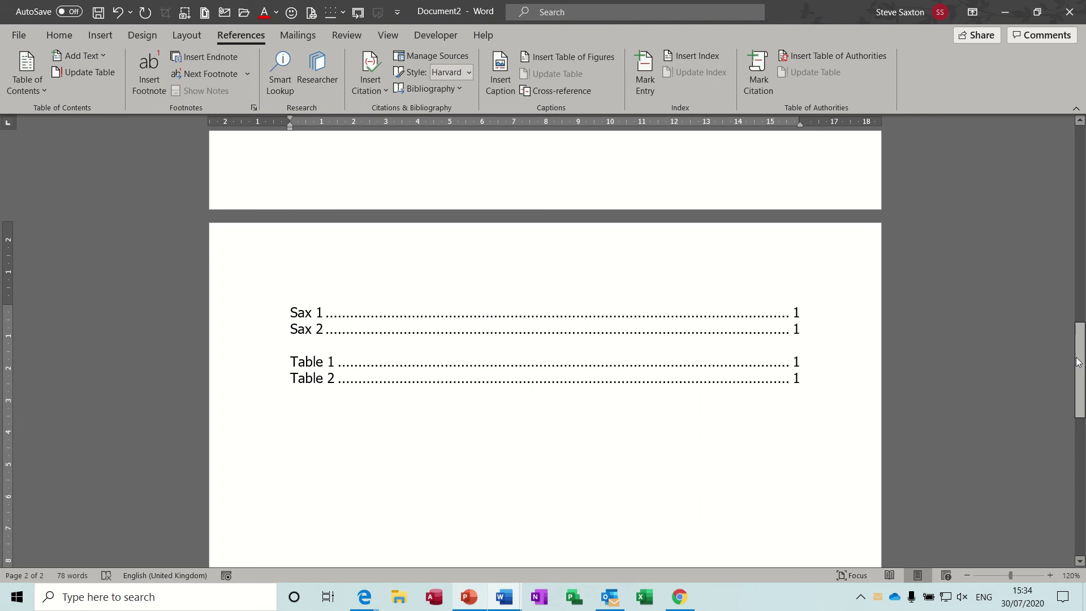
{"action": "mouse_move", "coordinate": [1083, 368]}
{"action": "left_mouse_down"}
{"action": "mouse_move", "coordinate": [1083, 317]}
{"action": "mouse_move", "coordinate": [1083, 381]}
{"action": "left_mouse_up"}
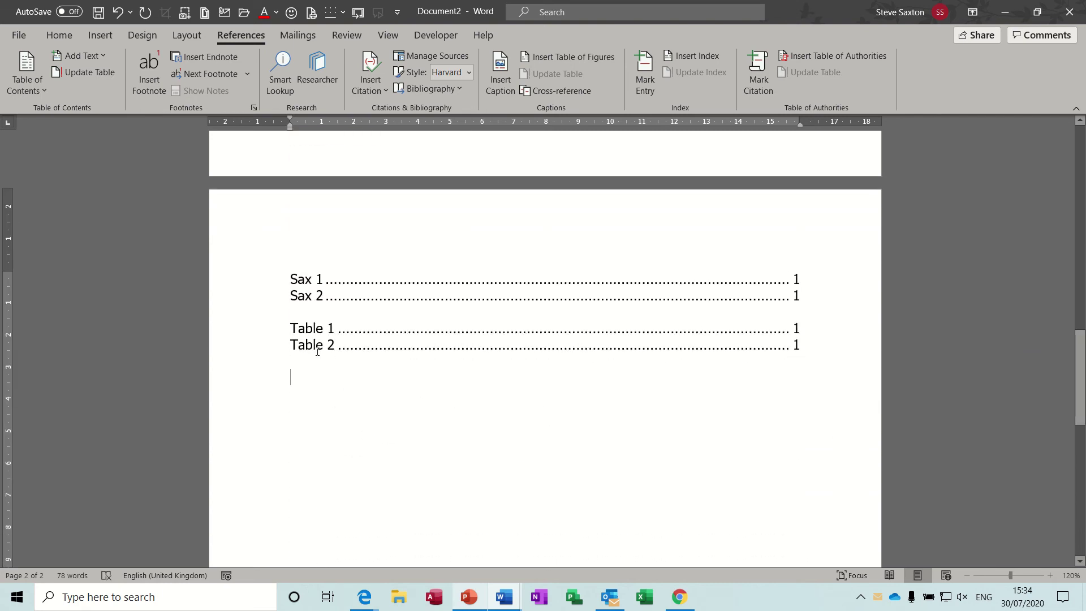
{"action": "left_click", "coordinate": [795, 331]}
- Close Document2 without saving and insert Automatic Table 1 contents above INTRODUCTION in TOC 2020
{"action": "key", "text": "alt+F4"}
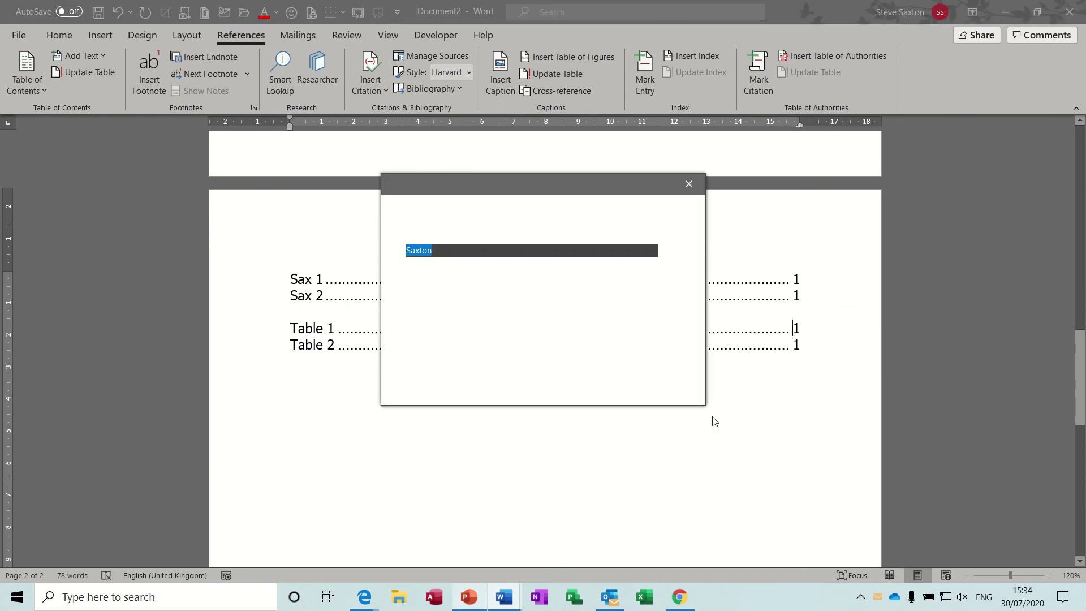
{"action": "left_click", "coordinate": [615, 388]}
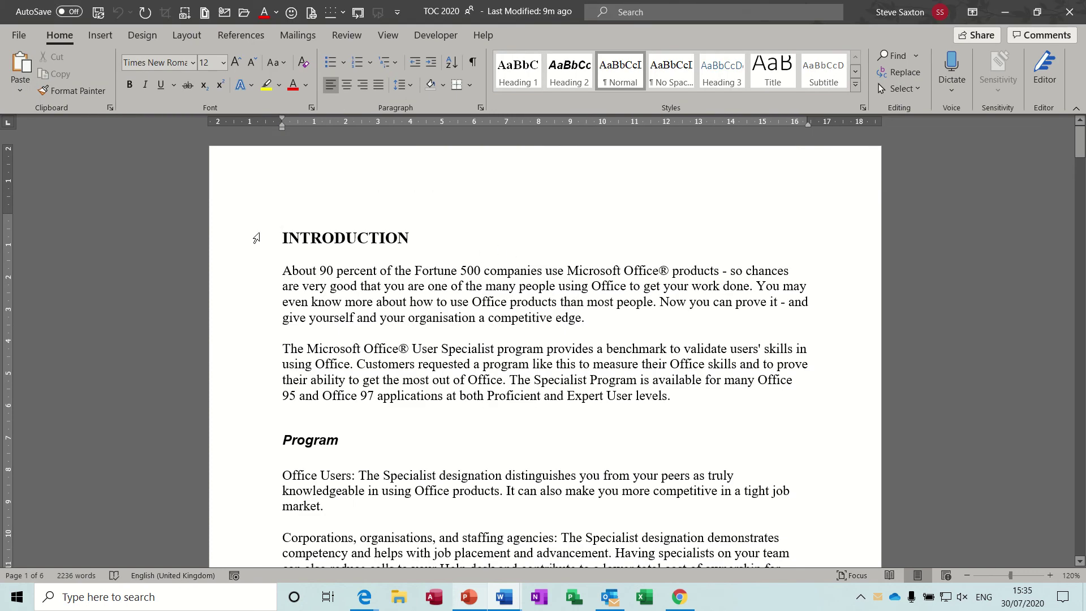
{"action": "left_click", "coordinate": [245, 243]}
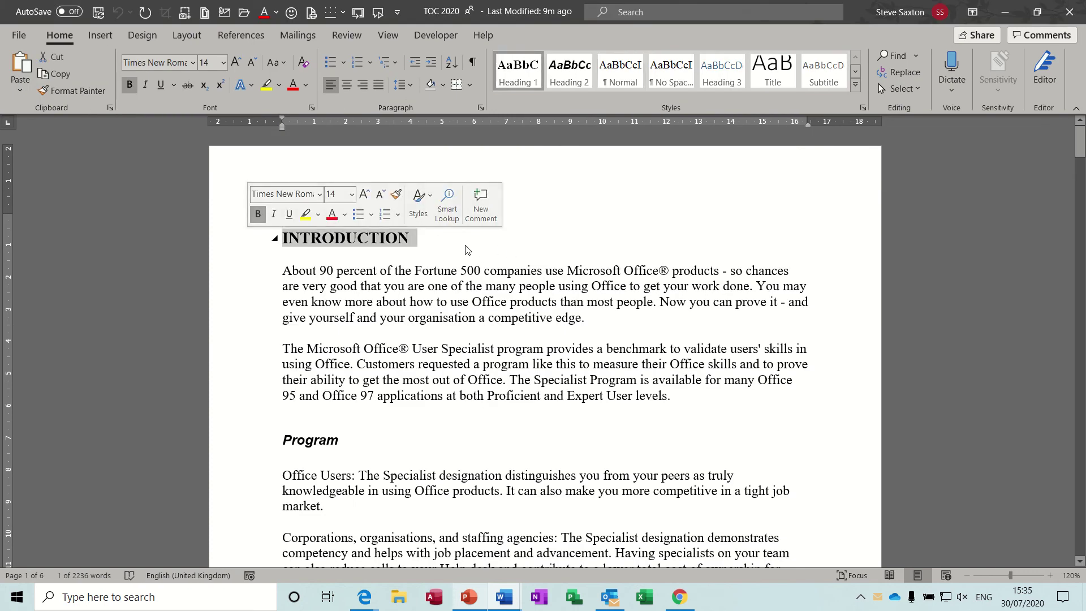
{"action": "left_click", "coordinate": [272, 212]}
{"action": "left_click", "coordinate": [286, 211]}
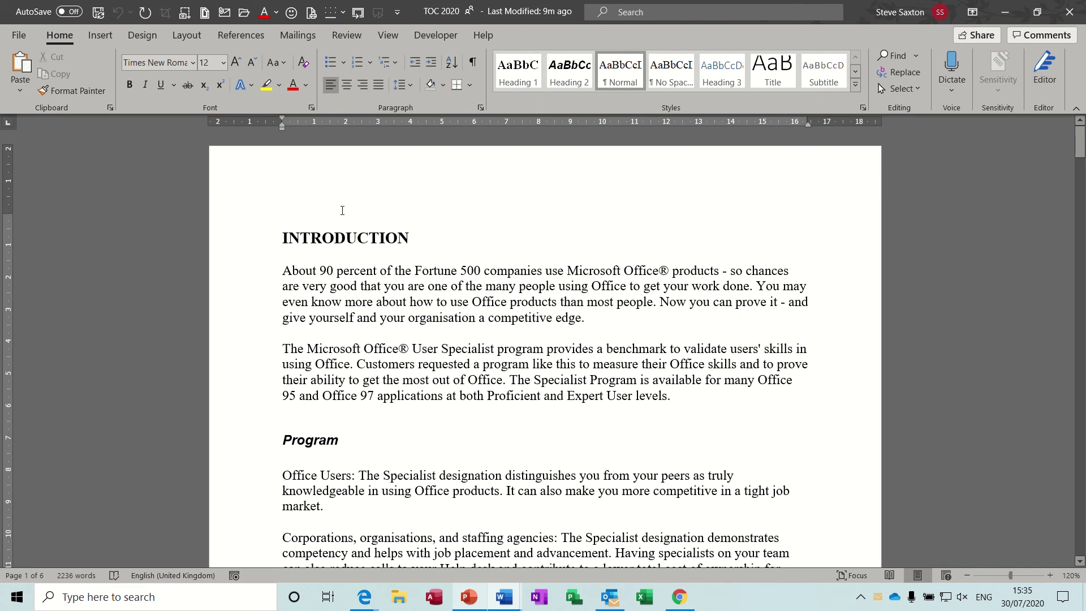
{"action": "left_click", "coordinate": [247, 36]}
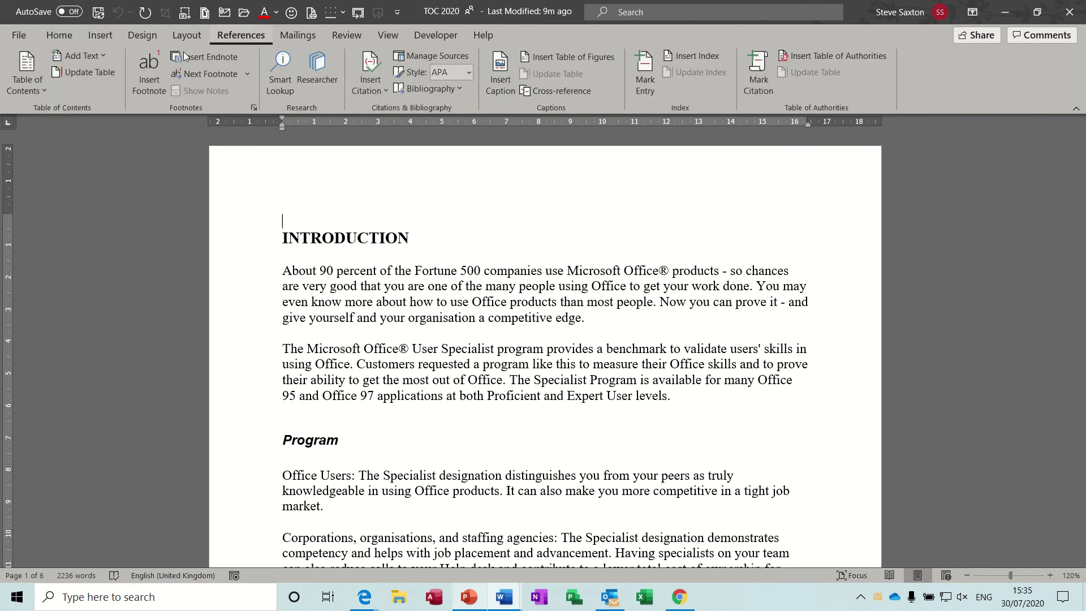
{"action": "left_click", "coordinate": [31, 77]}
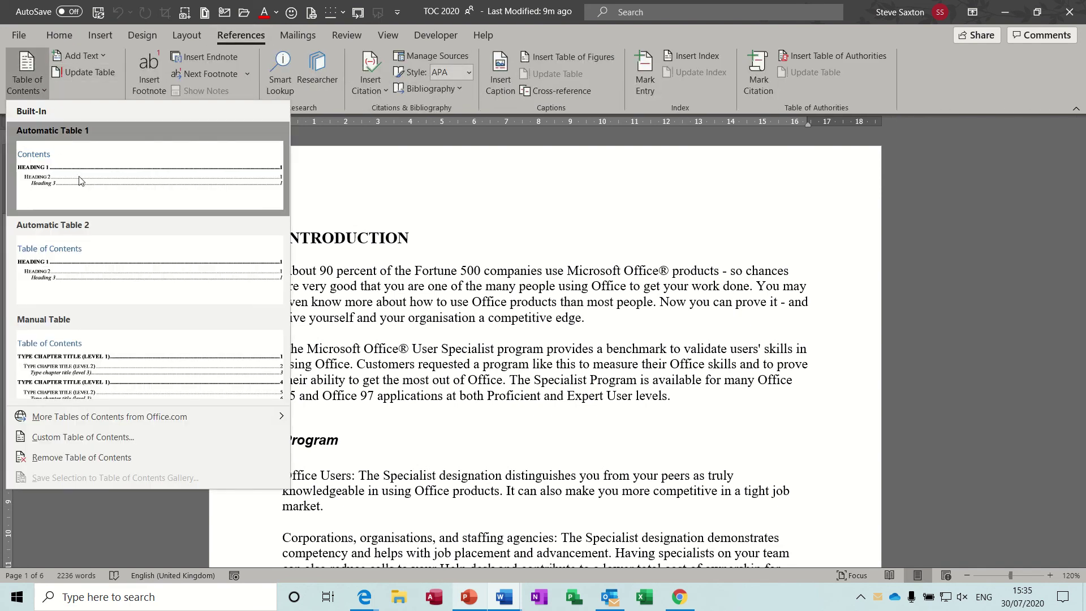
{"action": "left_click", "coordinate": [77, 177]}
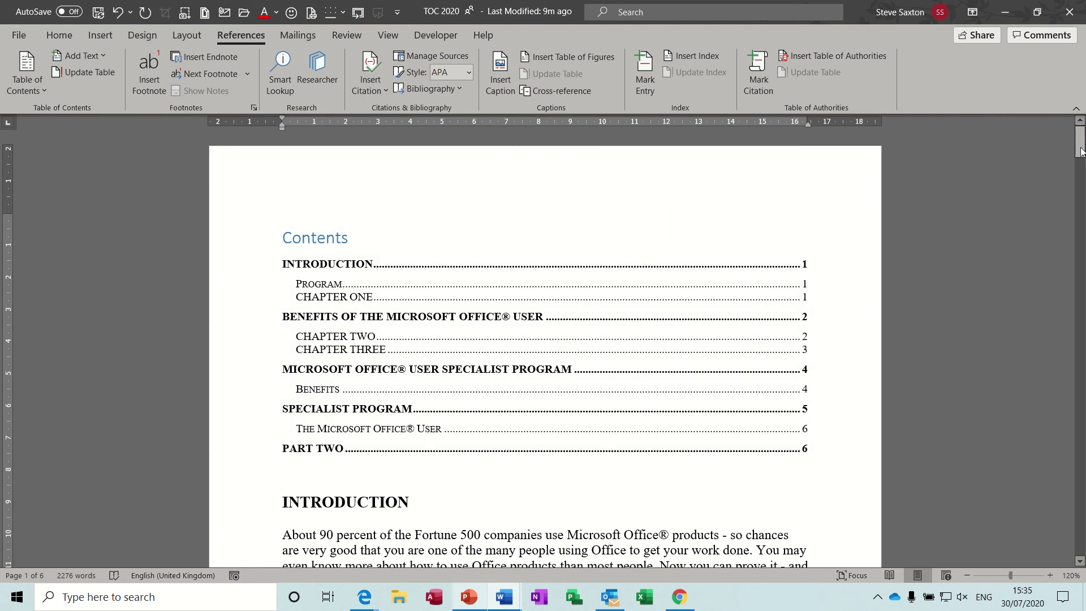
{"action": "left_click_drag", "start_coordinate": [1081, 141], "coordinate": [1081, 160]}
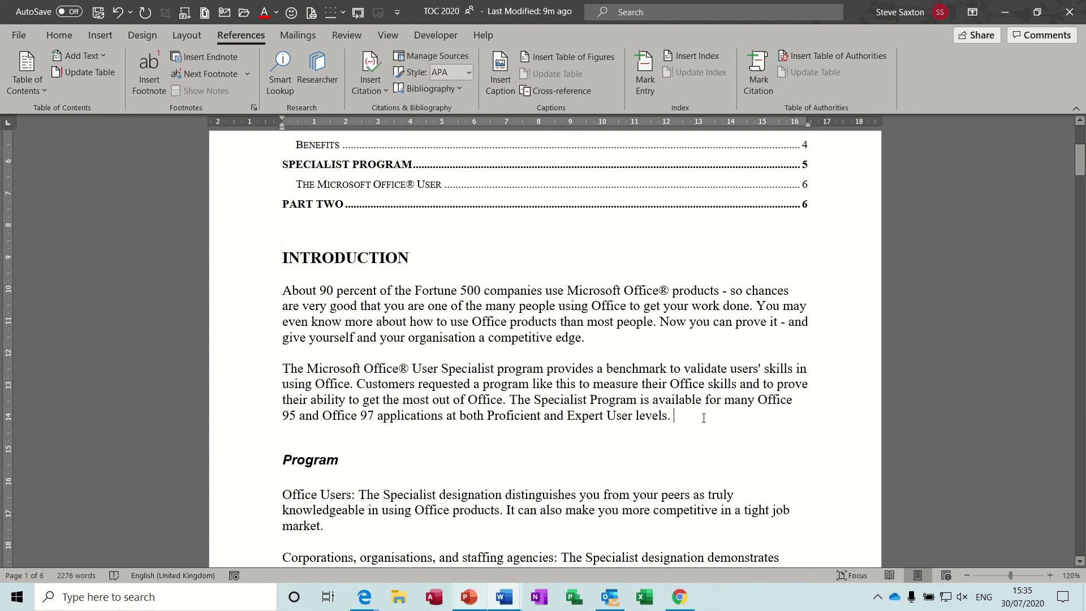
- Insert an above/below heading cross-reference to CHAPTER THREE, preceded by the typed 'See Chapter'
{"action": "left_click", "coordinate": [562, 92]}
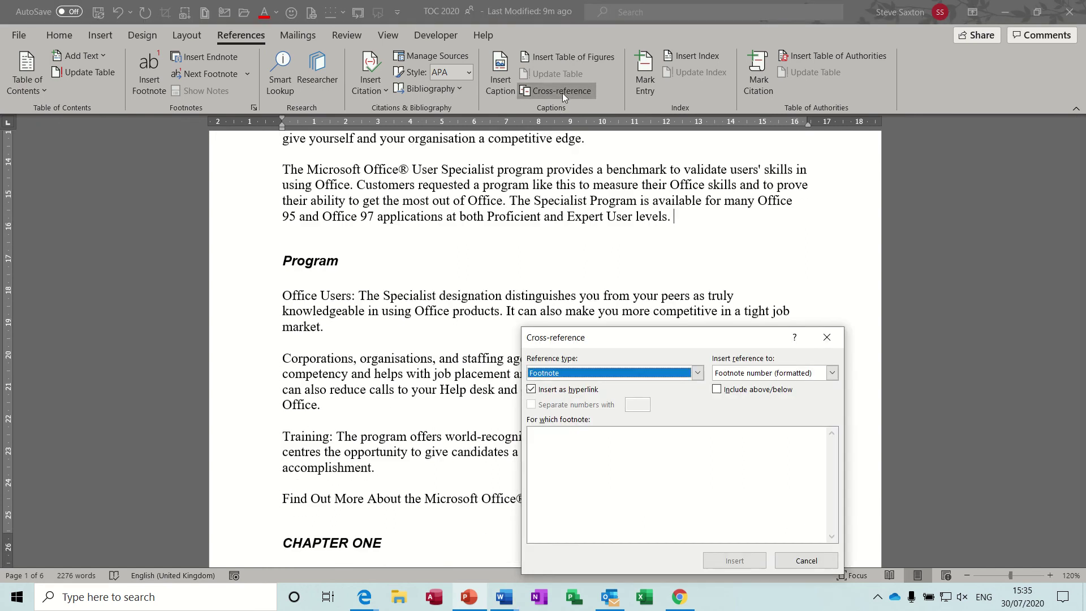
{"action": "left_click", "coordinate": [700, 374]}
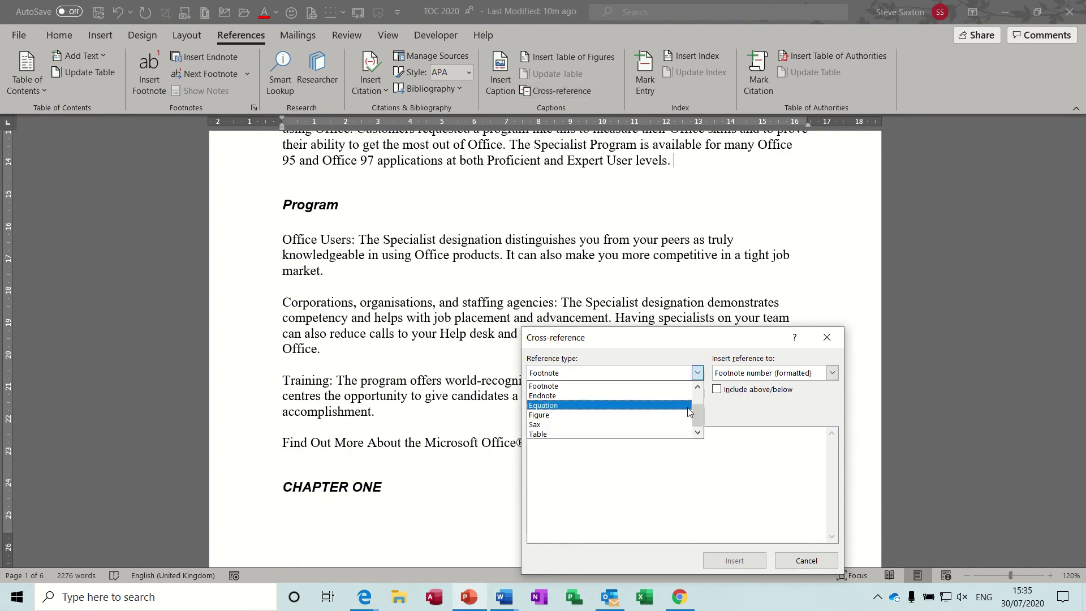
{"action": "left_click", "coordinate": [699, 388]}
{"action": "left_click", "coordinate": [699, 389]}
{"action": "left_click", "coordinate": [699, 388]}
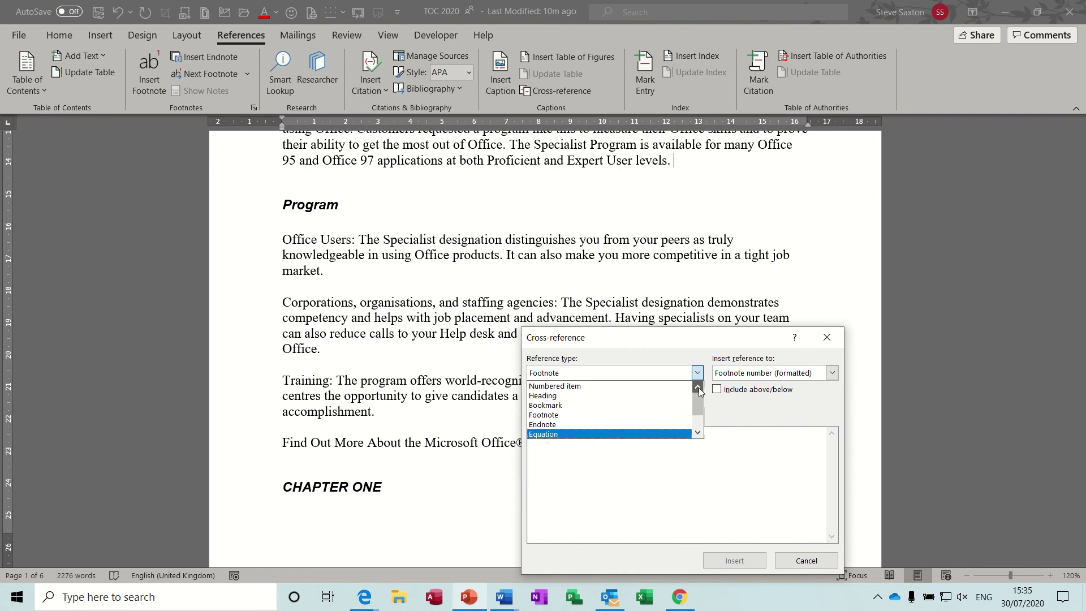
{"action": "left_click", "coordinate": [662, 396]}
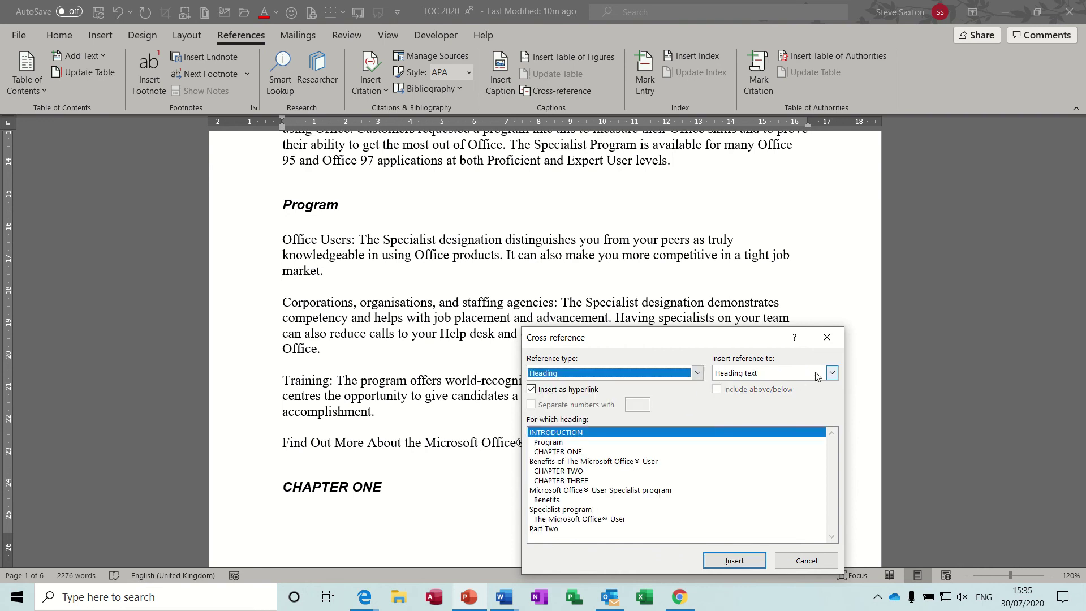
{"action": "left_click", "coordinate": [833, 374]}
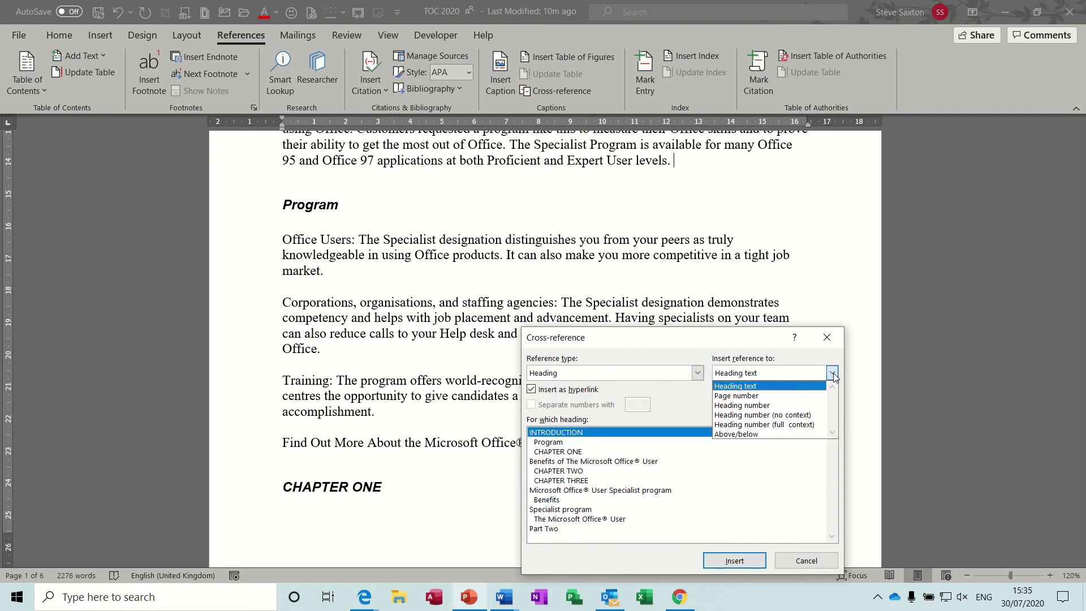
{"action": "left_click", "coordinate": [776, 438]}
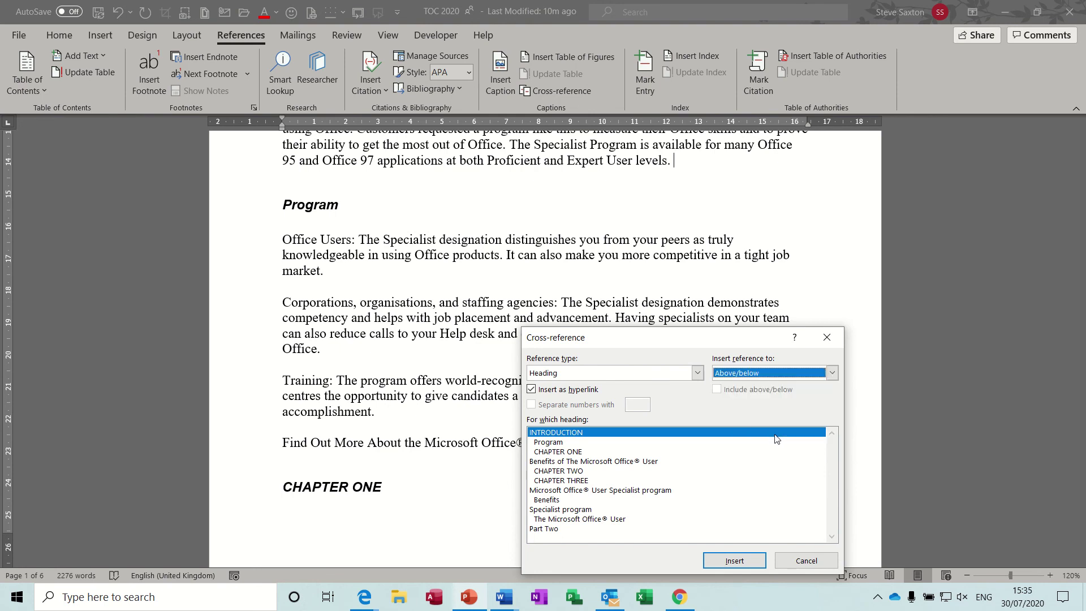
{"action": "left_click", "coordinate": [578, 485]}
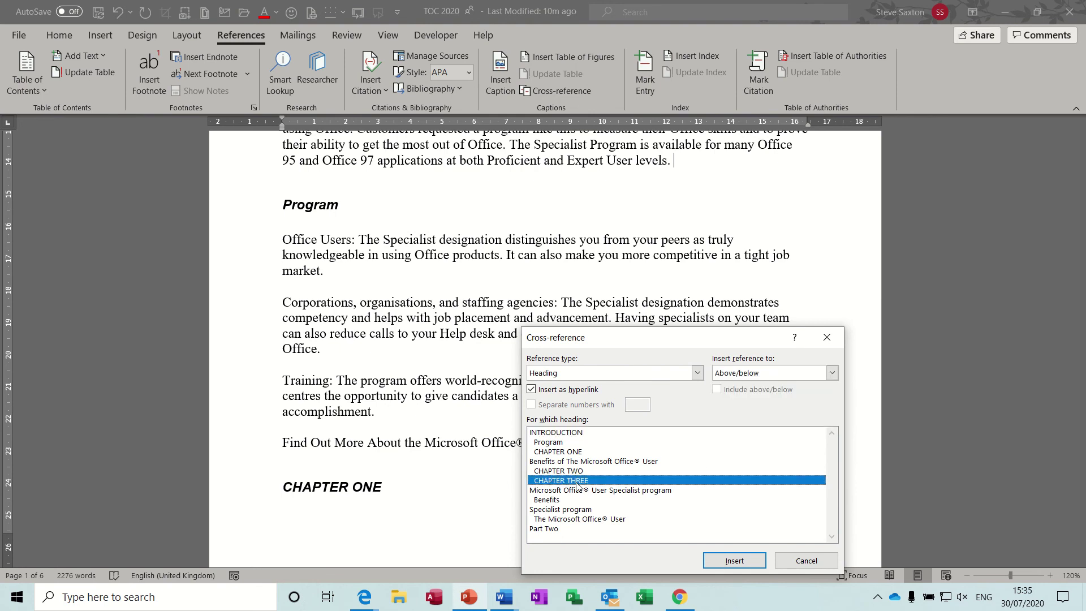
{"action": "left_click", "coordinate": [735, 560]}
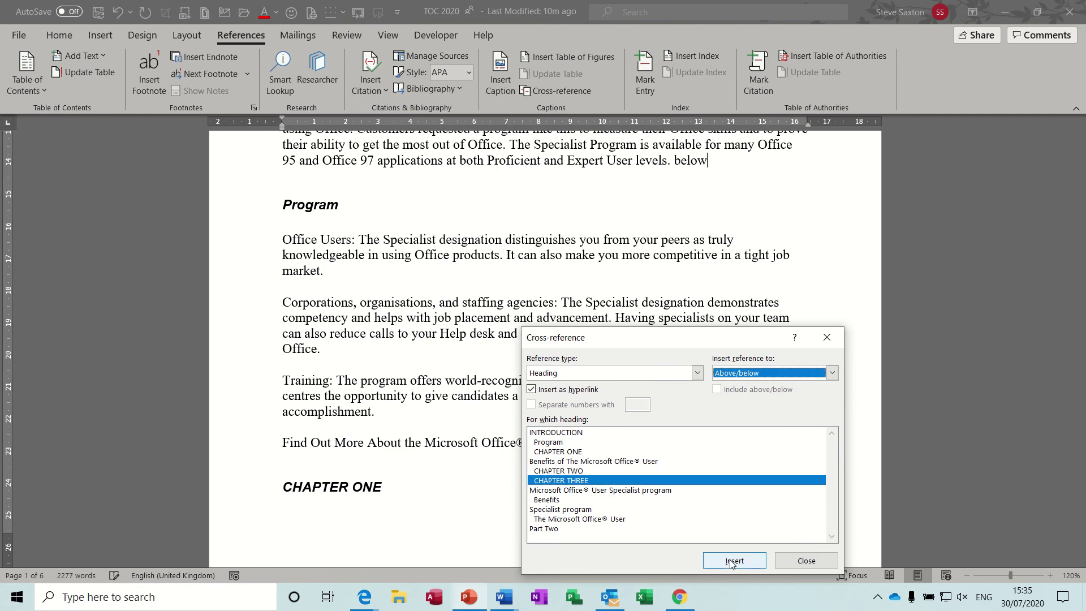
{"action": "left_click", "coordinate": [807, 561]}
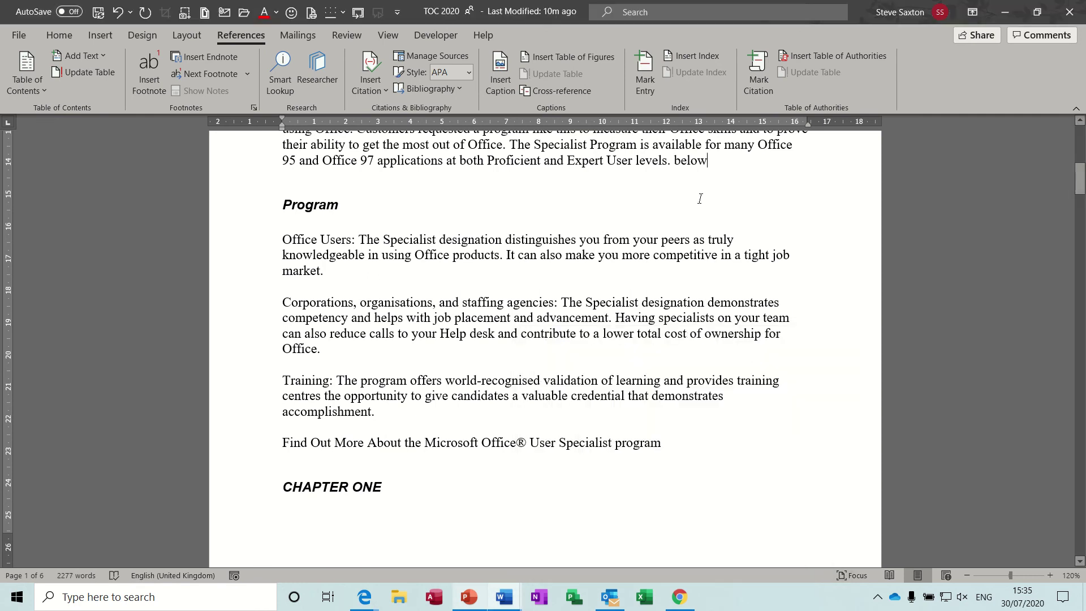
{"action": "left_click", "coordinate": [677, 162]}
{"action": "type", "text": "See "}
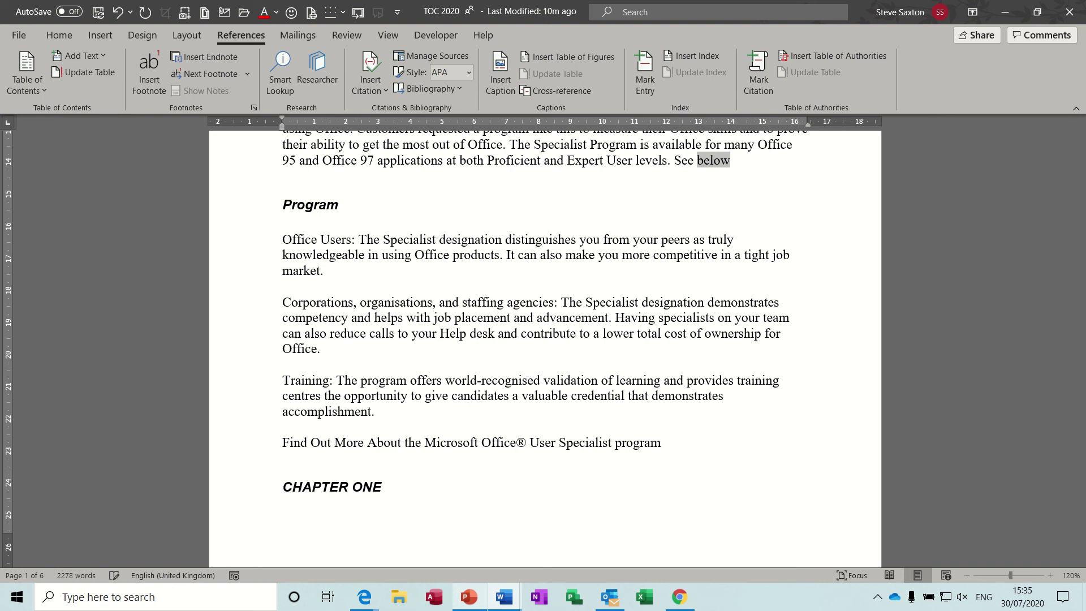
{"action": "type", "text": "Chapte"}
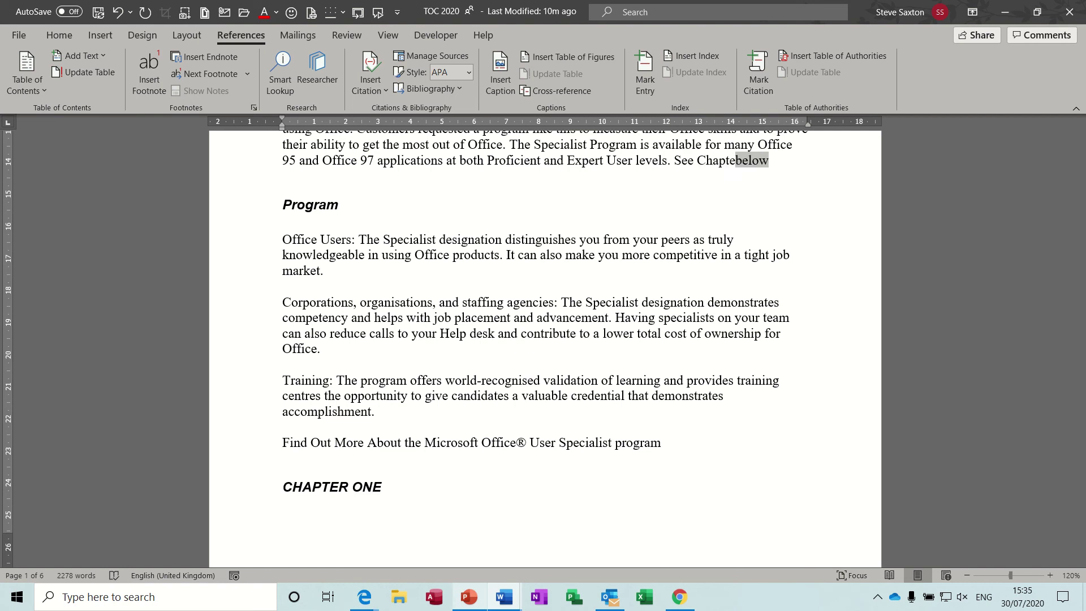
{"action": "type", "text": "r"}
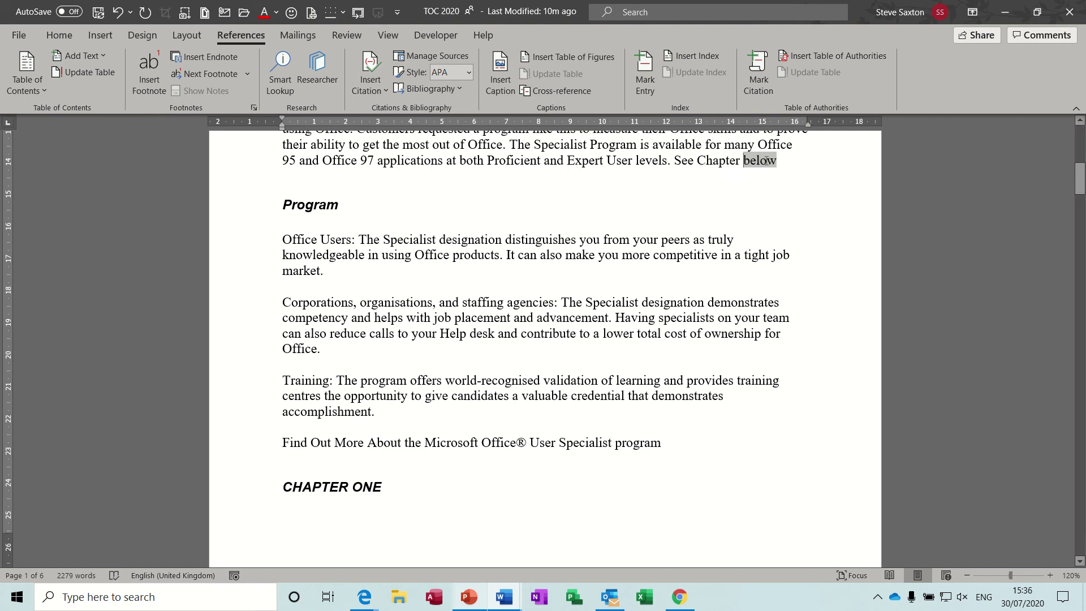
{"action": "left_click", "coordinate": [762, 160], "text": "ctrl"}
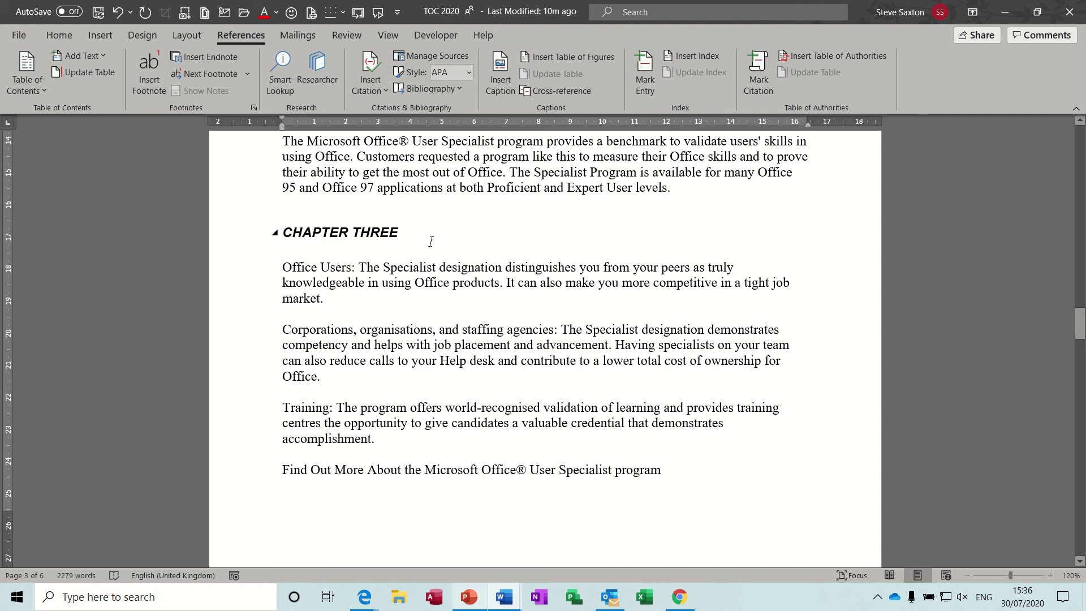
{"action": "left_click", "coordinate": [351, 300]}
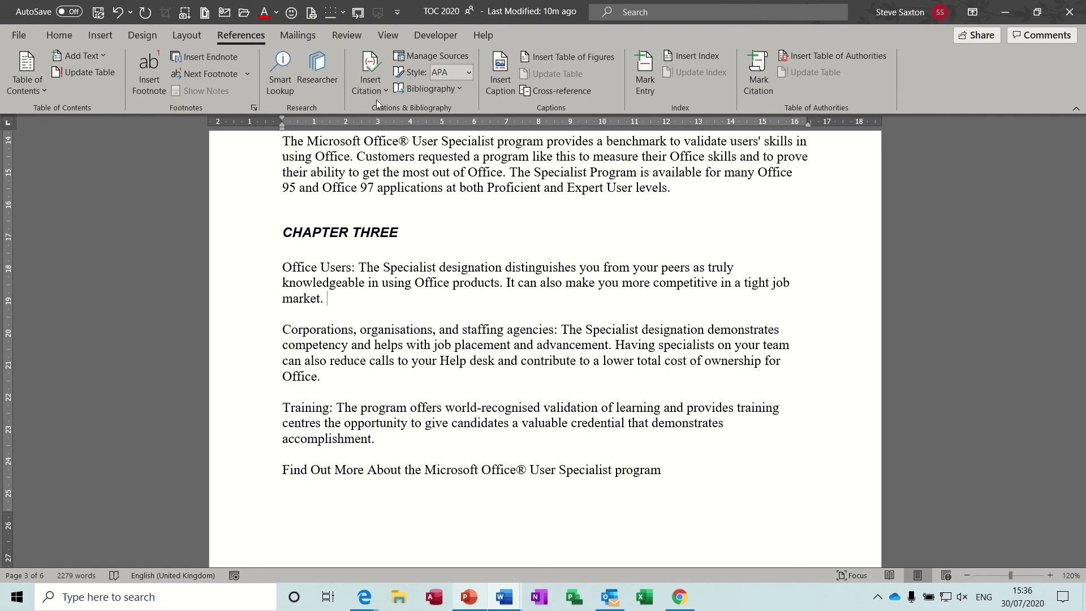
{"action": "left_click", "coordinate": [148, 67]}
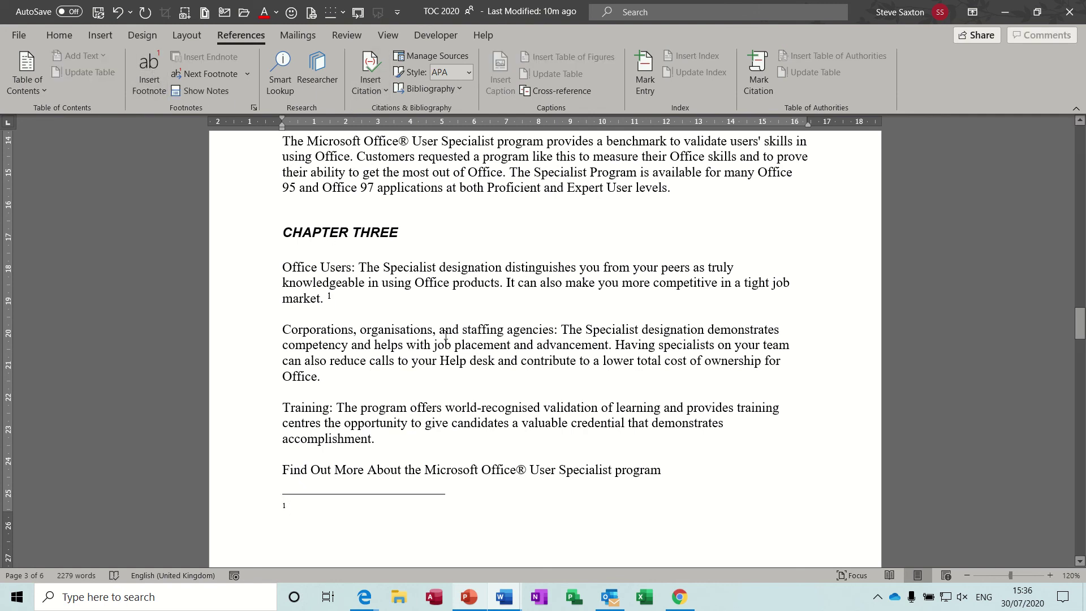
{"action": "type", "text": "Not "}
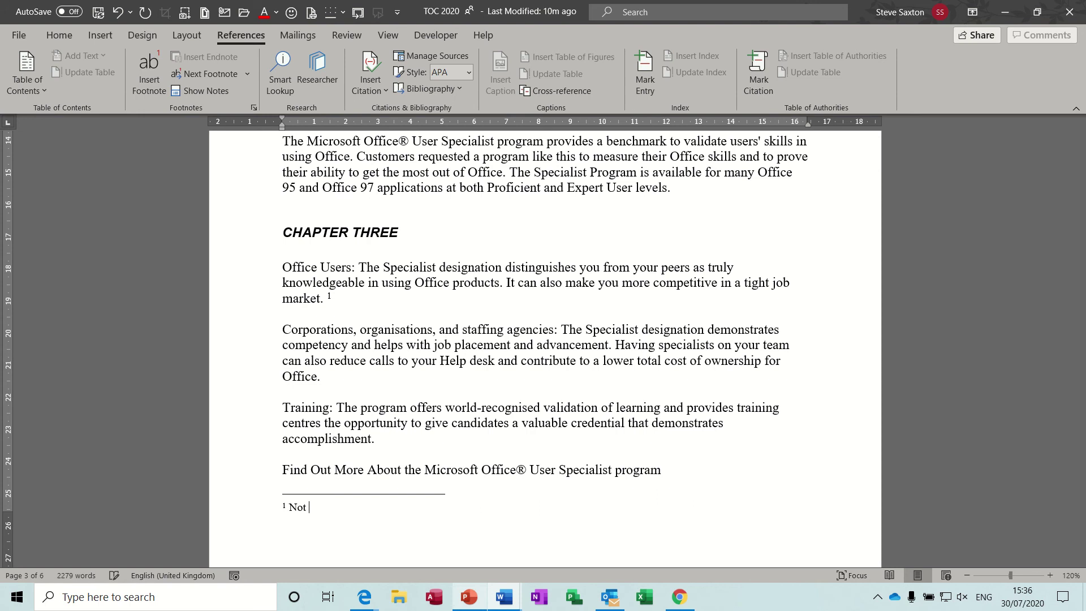
{"action": "type", "text": "2020"}
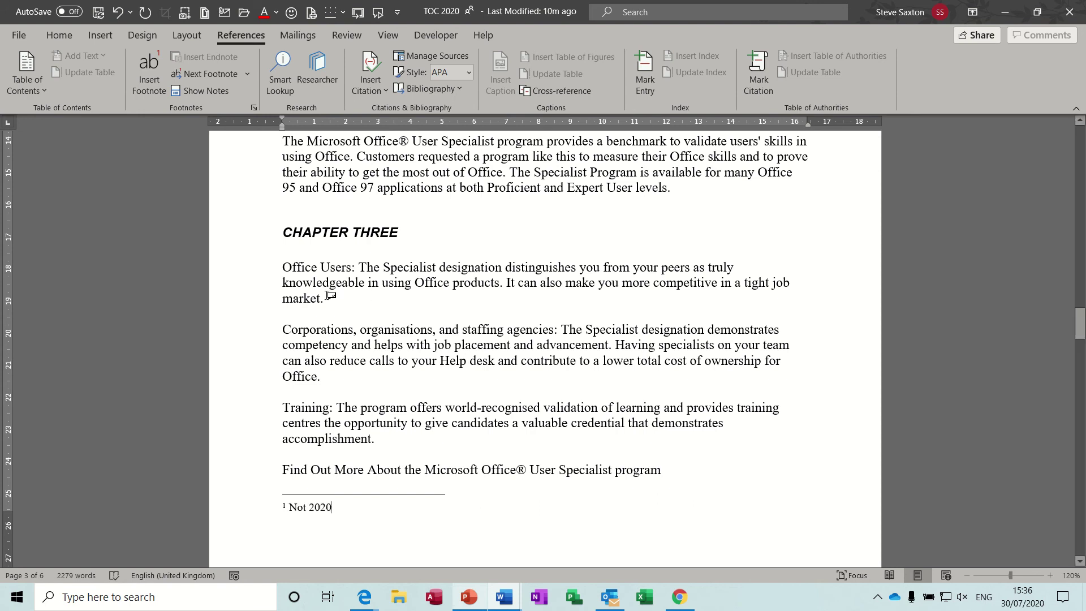
{"action": "left_click", "coordinate": [328, 295]}
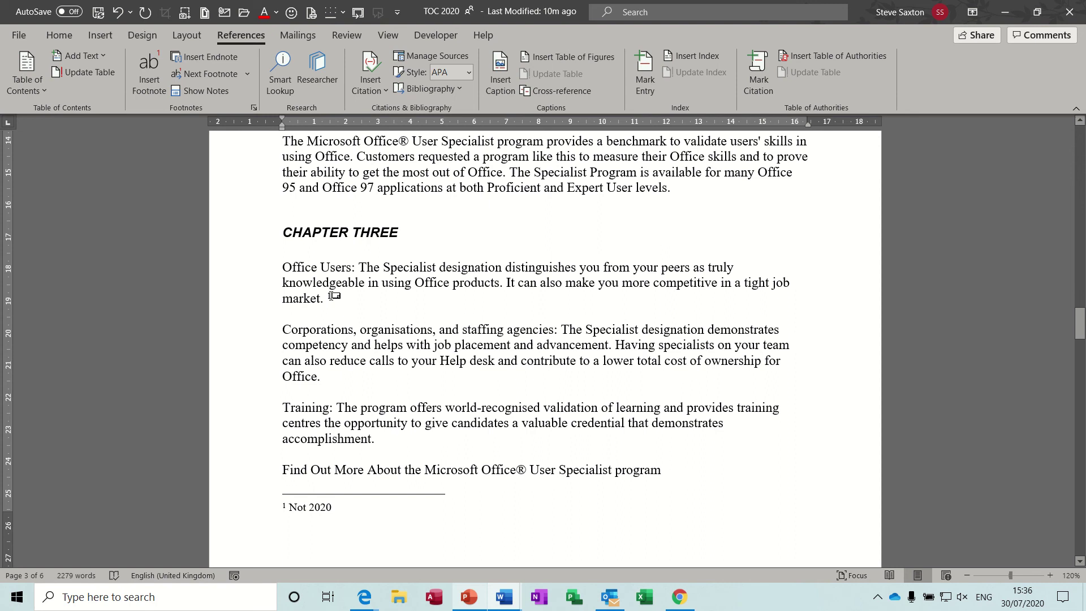
{"action": "mouse_move", "coordinate": [333, 295]}
{"action": "left_click_drag", "start_coordinate": [332, 296], "coordinate": [327, 297]}
- Insert an above/below cross-reference to footnote 1 and type 'see' before it
{"action": "mouse_move", "coordinate": [332, 297]}
{"action": "left_click", "coordinate": [536, 90]}
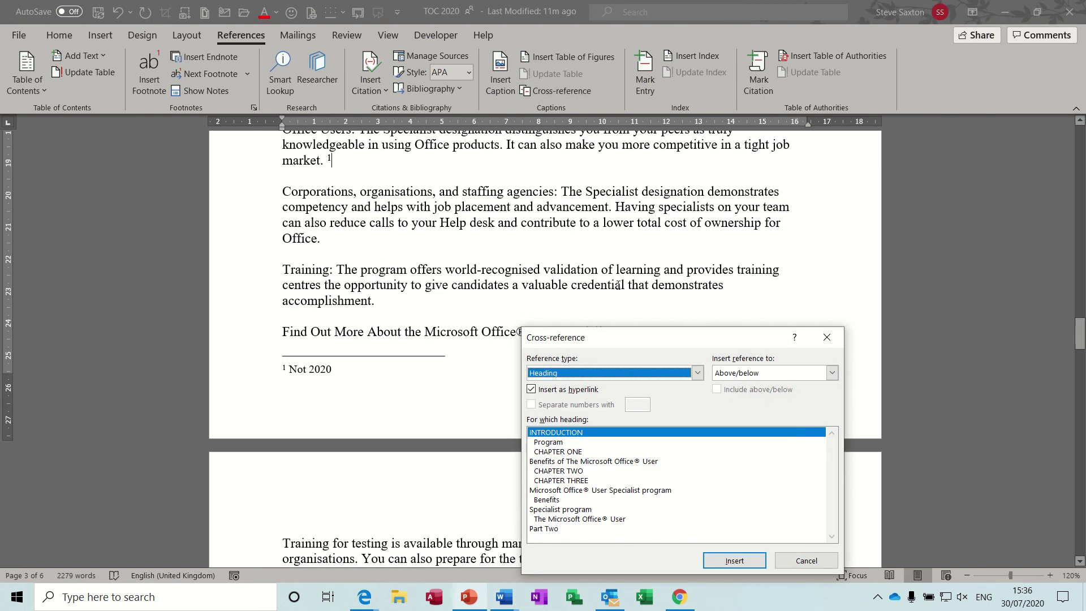
{"action": "left_click", "coordinate": [696, 373]}
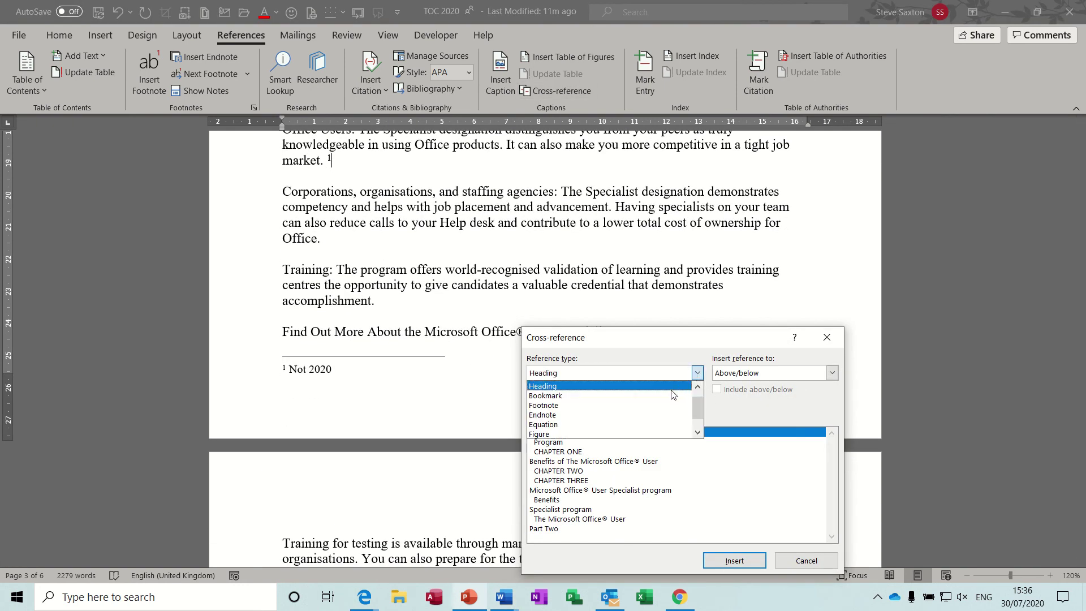
{"action": "left_click", "coordinate": [666, 406]}
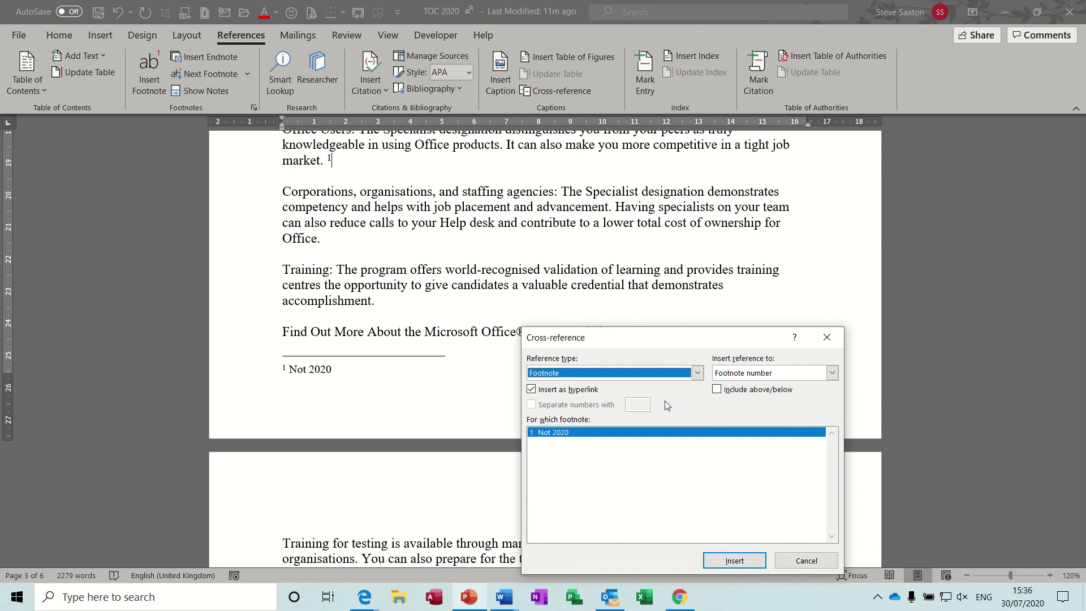
{"action": "left_click", "coordinate": [833, 374]}
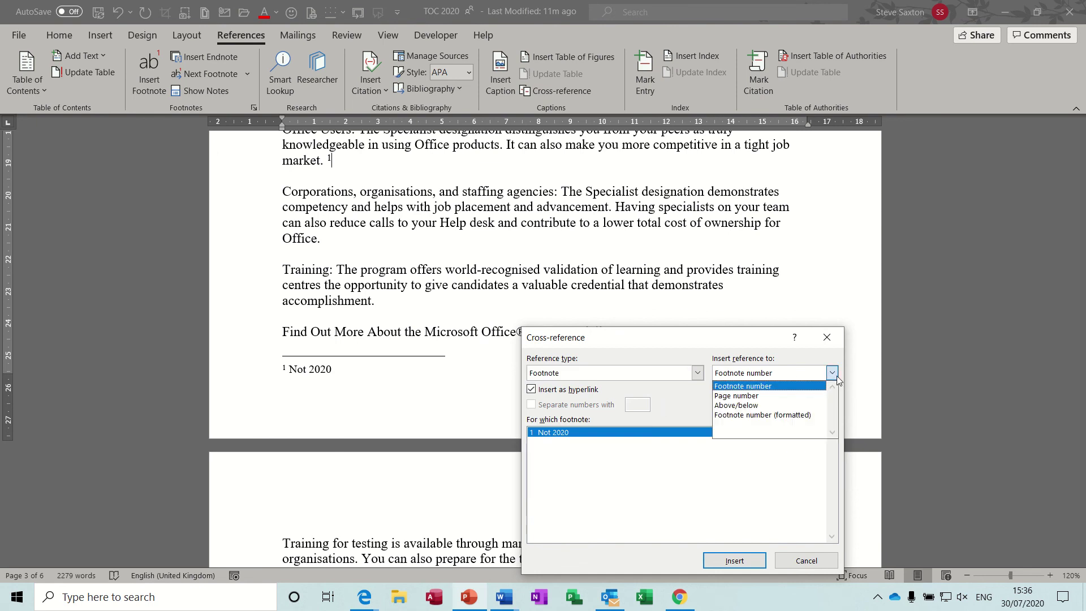
{"action": "left_click", "coordinate": [787, 407]}
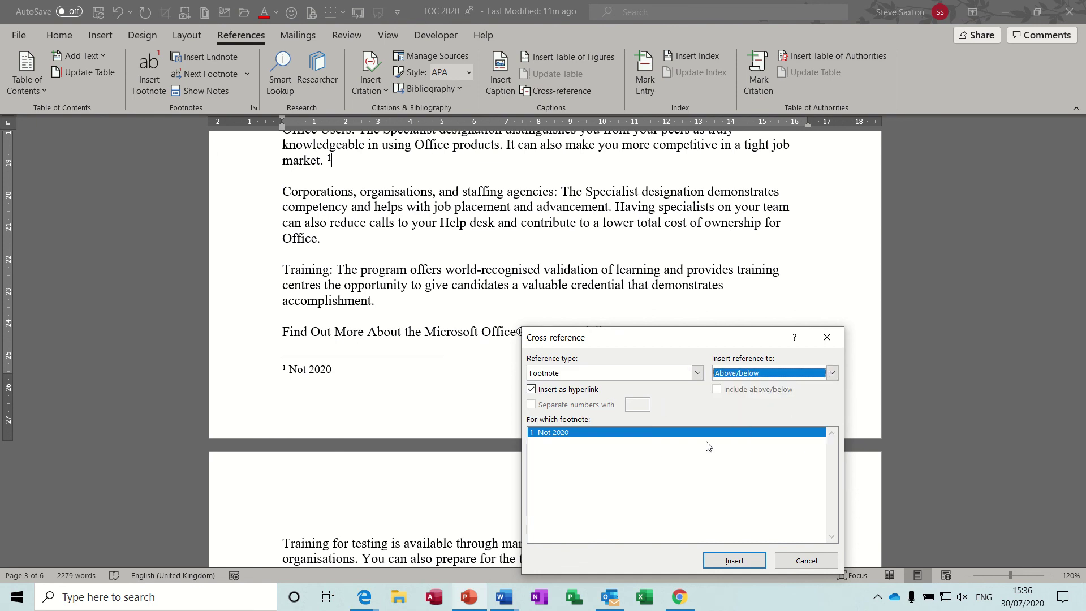
{"action": "left_click", "coordinate": [722, 562]}
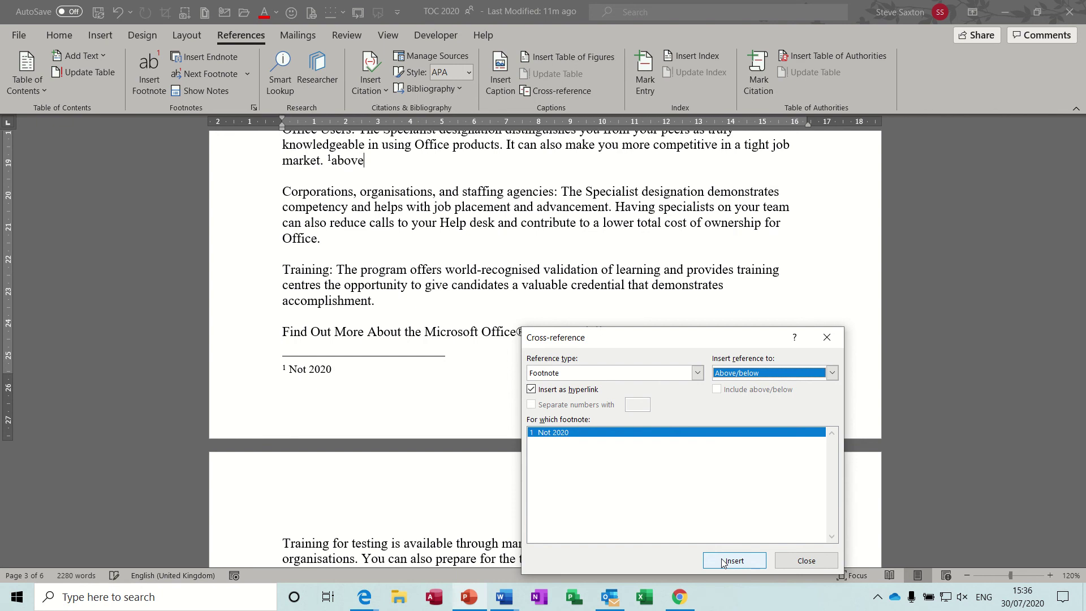
{"action": "left_click", "coordinate": [802, 561]}
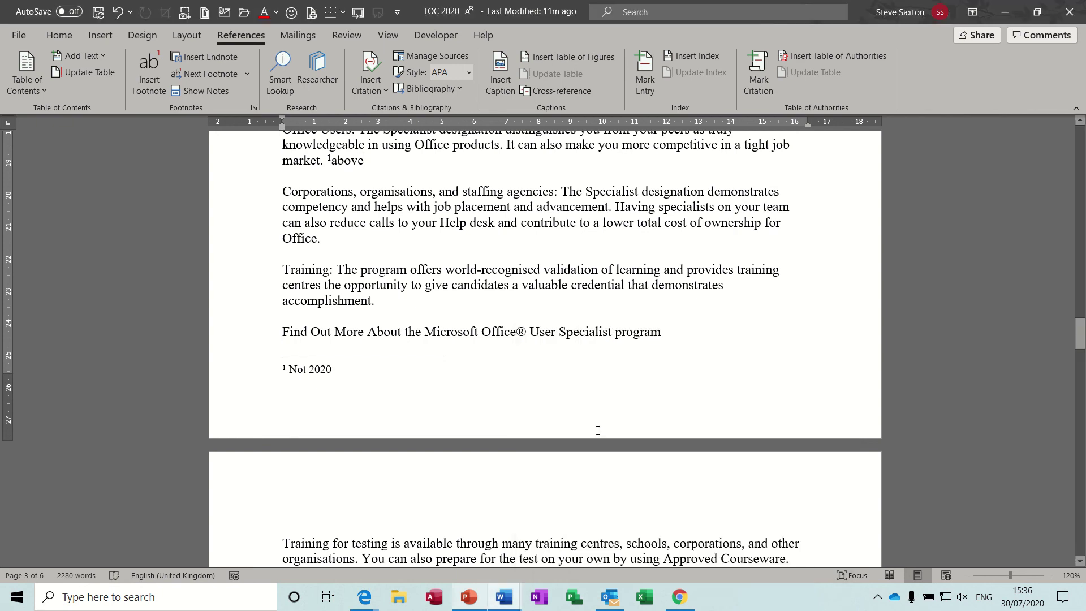
{"action": "left_click", "coordinate": [334, 162]}
{"action": "type", "text": "see"}
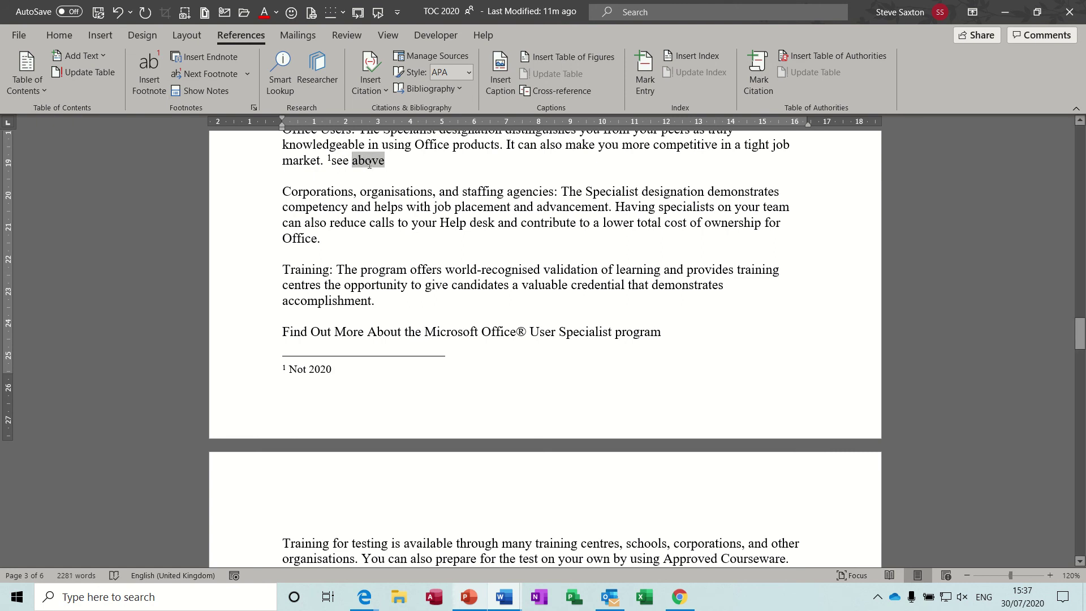
{"action": "left_click", "coordinate": [367, 161], "text": "ctrl"}
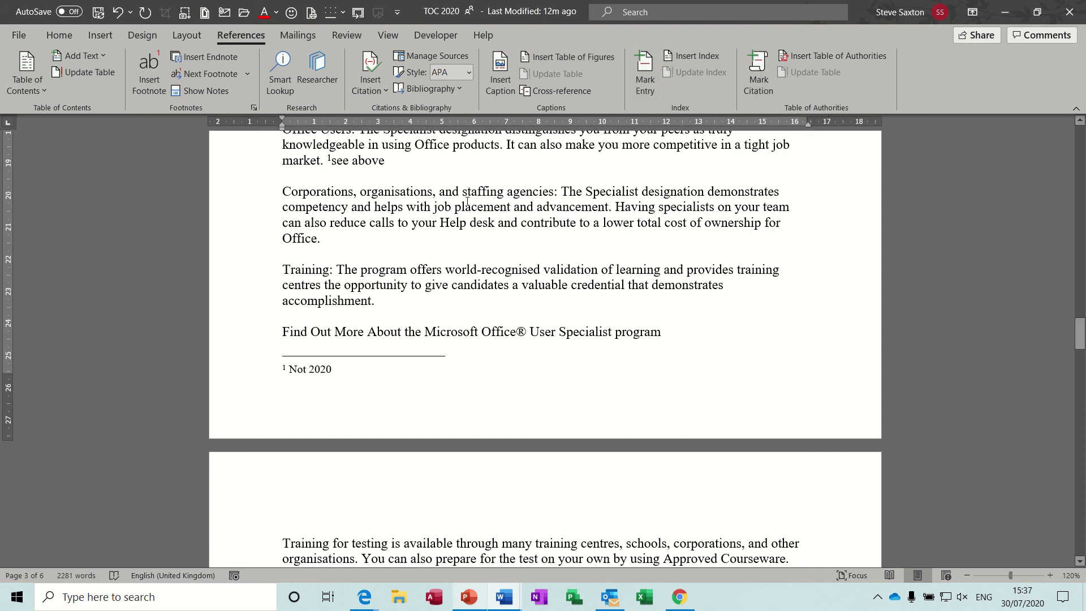
- Mark the selected text 'Corporations, organisations' as a Statutes citation
{"action": "left_click", "coordinate": [761, 70]}
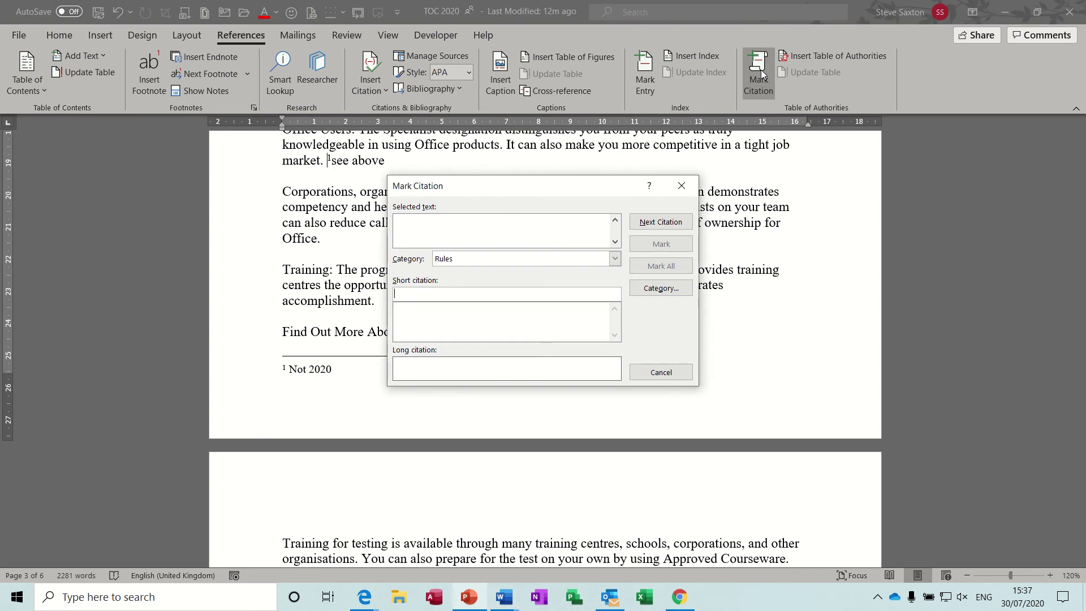
{"action": "left_click_drag", "start_coordinate": [682, 199], "coordinate": [684, 204]}
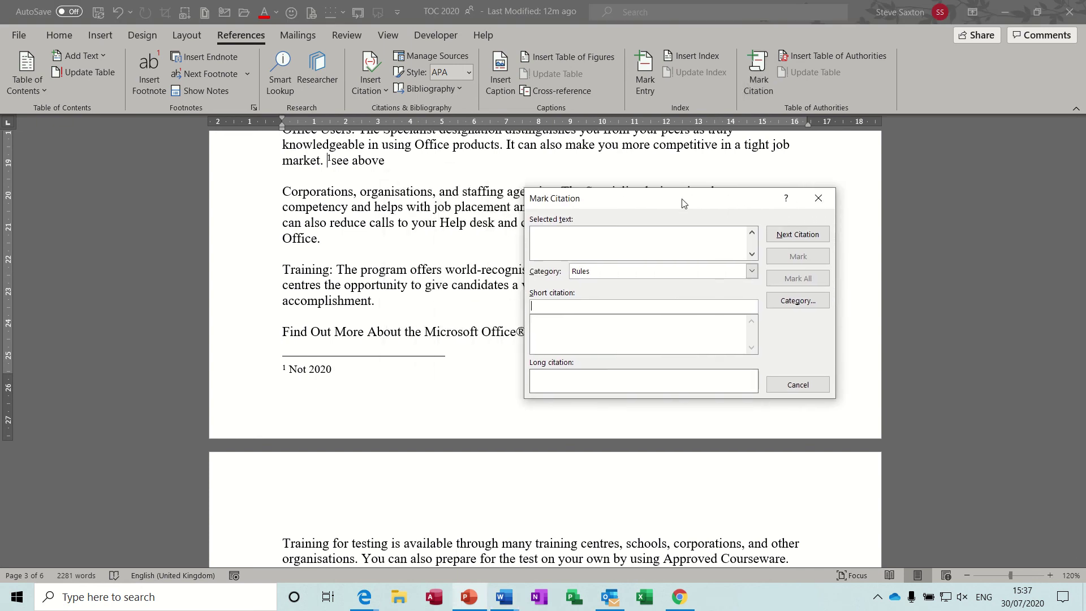
{"action": "left_click", "coordinate": [295, 195]}
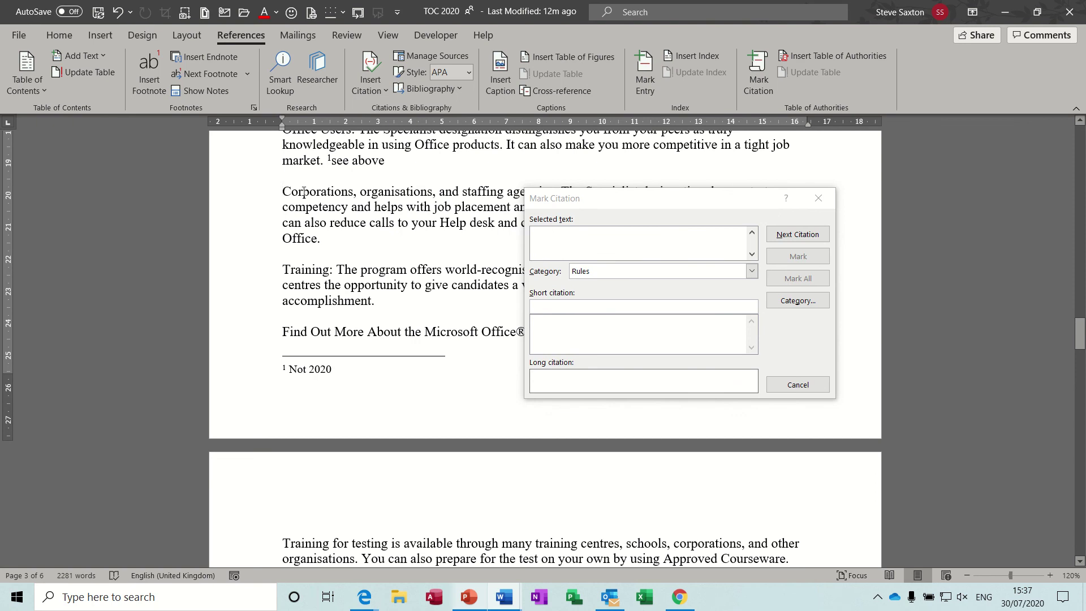
{"action": "left_click_drag", "start_coordinate": [303, 191], "coordinate": [430, 195]}
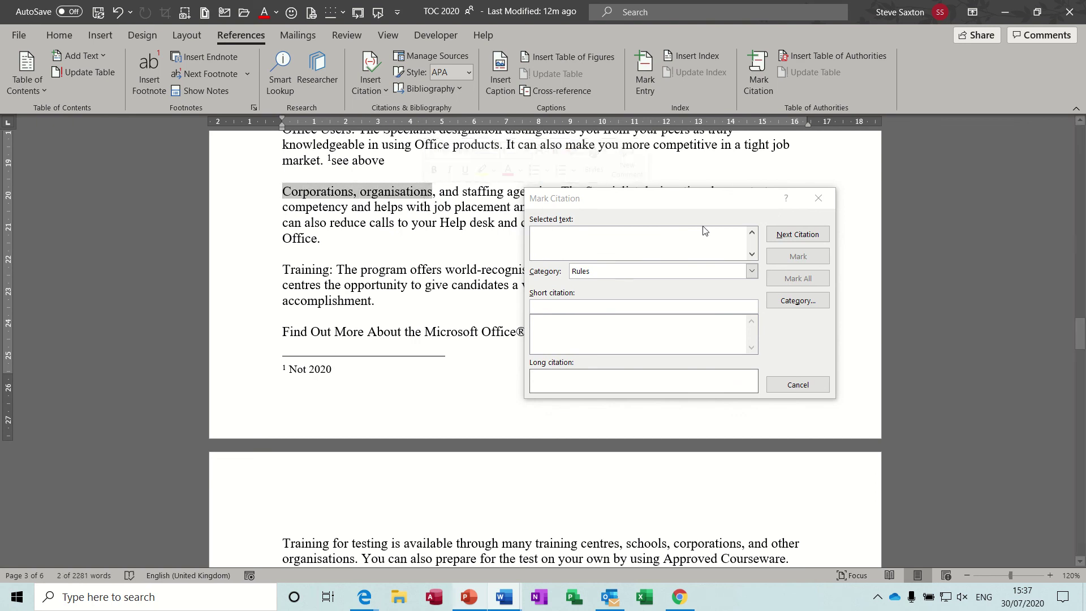
{"action": "left_click", "coordinate": [752, 273]}
{"action": "left_click", "coordinate": [740, 286]}
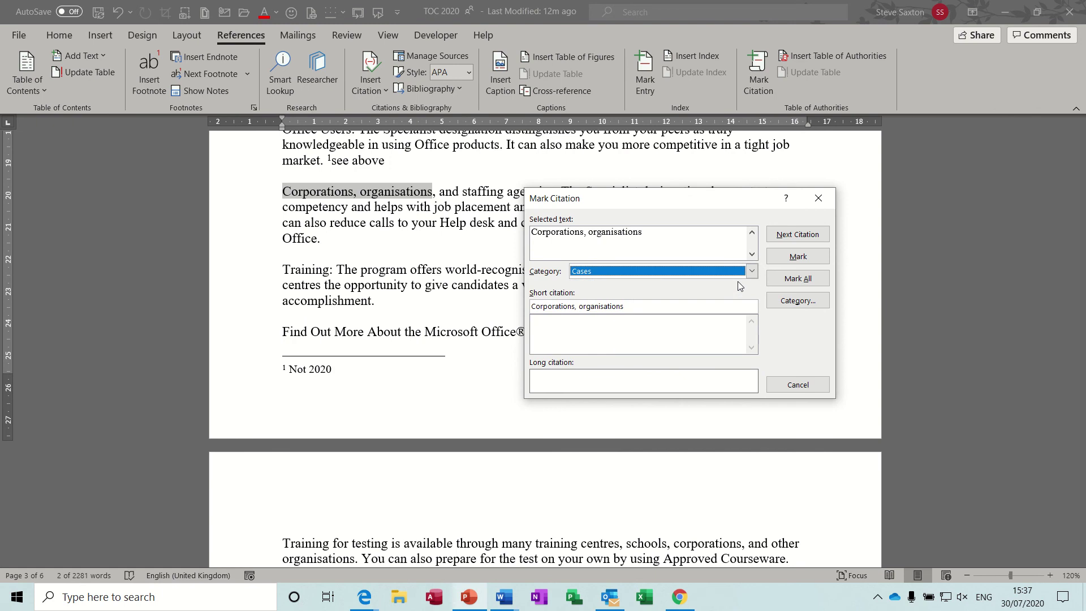
{"action": "left_click", "coordinate": [793, 235]}
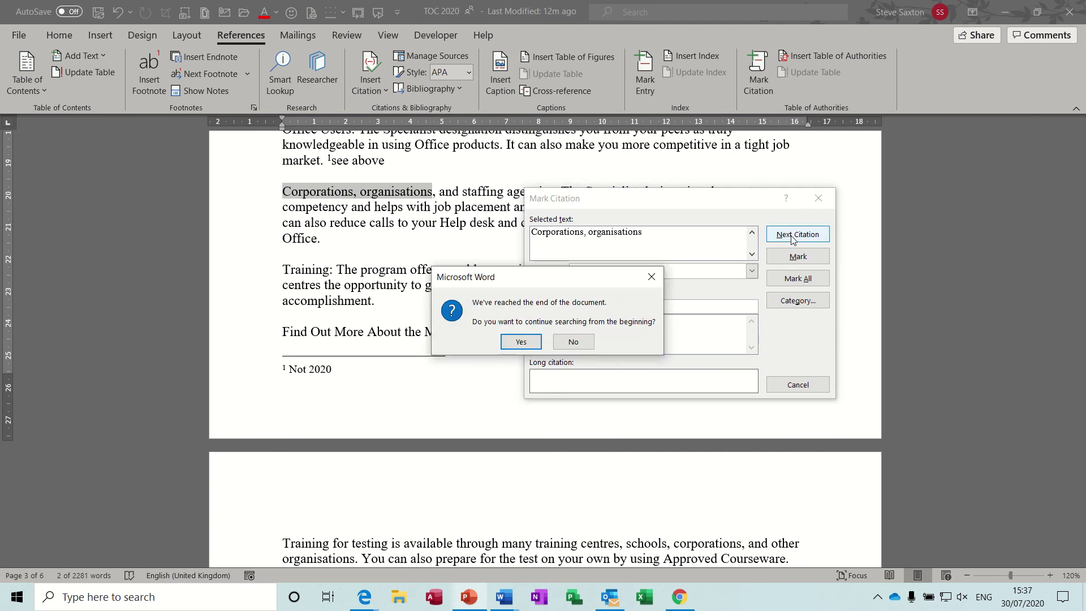
{"action": "left_click", "coordinate": [521, 342]}
{"action": "left_click", "coordinate": [555, 338]}
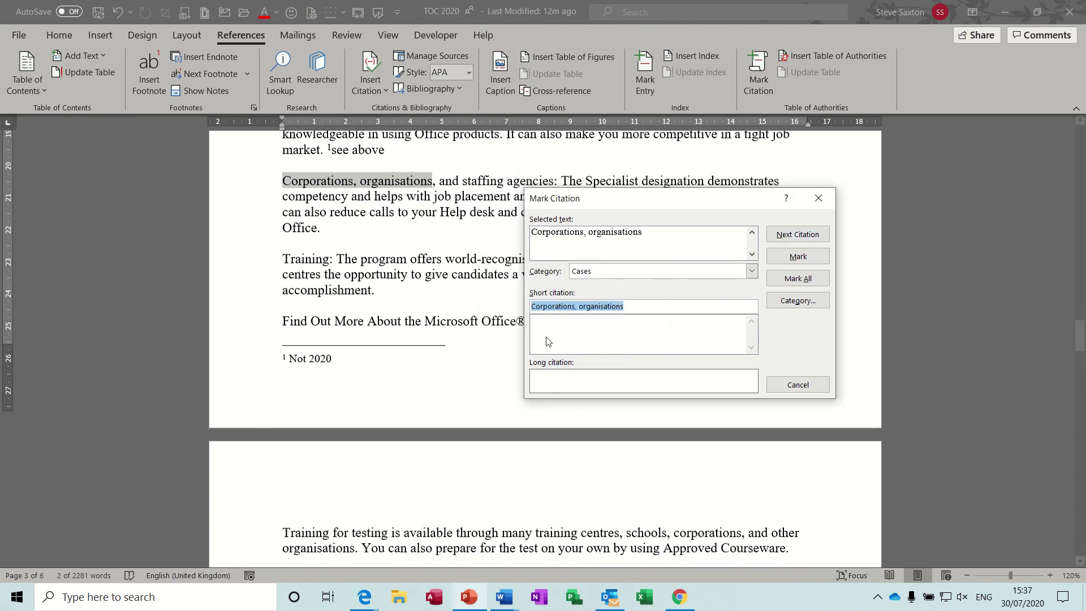
{"action": "left_click", "coordinate": [752, 272]}
{"action": "left_click", "coordinate": [723, 290]}
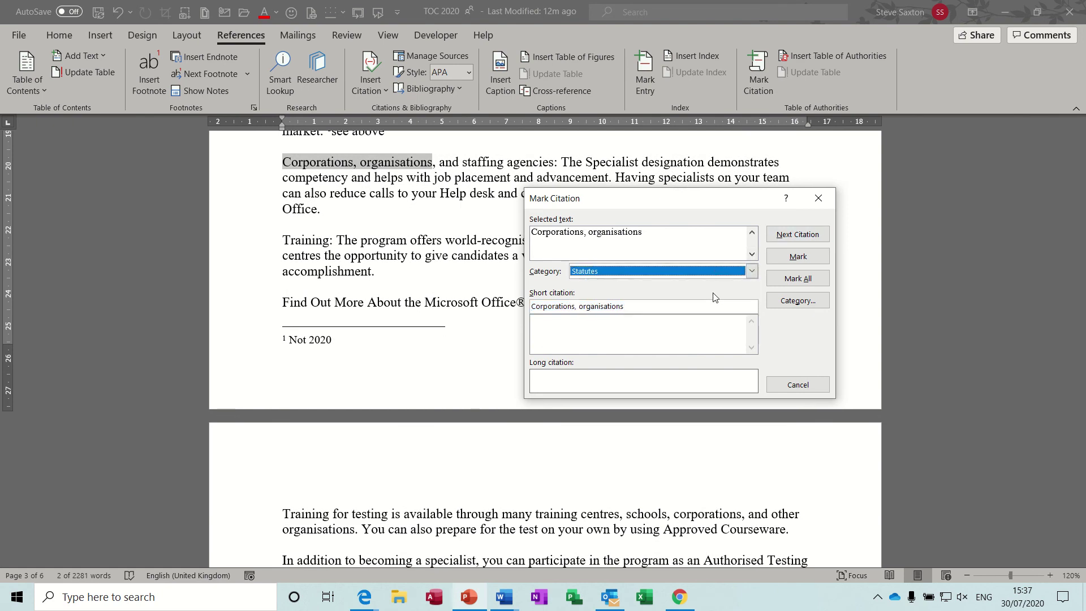
{"action": "left_click", "coordinate": [795, 256]}
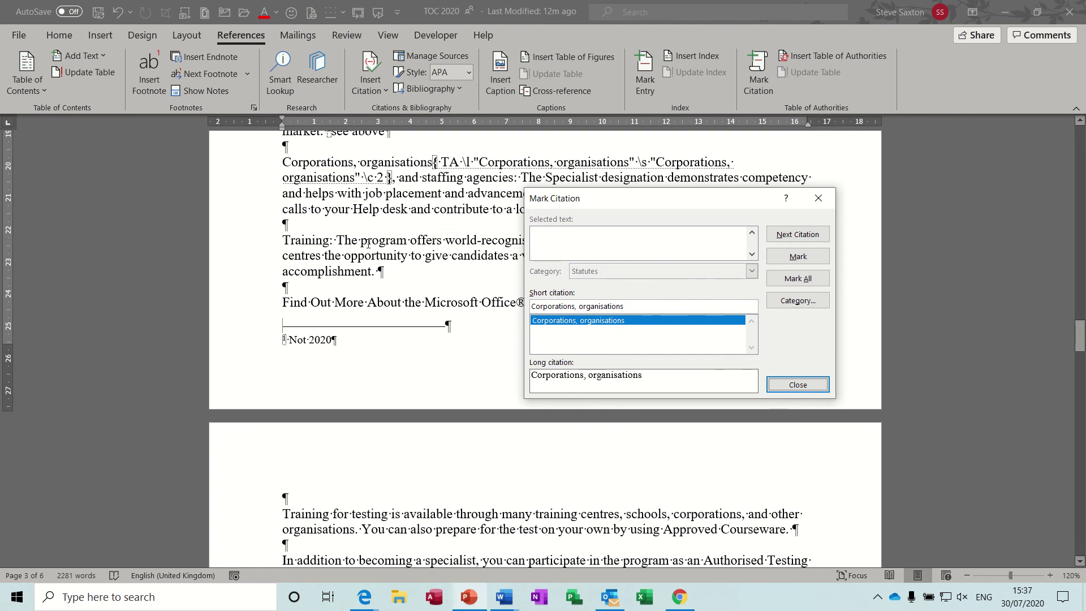
- Mark the word 'organisations' as a Cases citation
{"action": "double_click", "coordinate": [367, 243]}
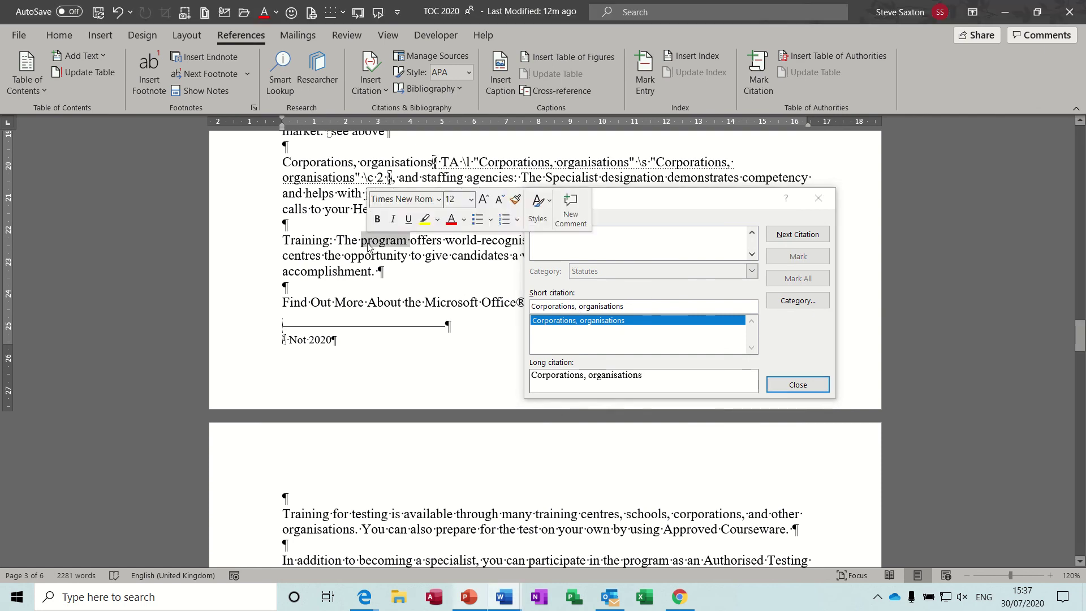
{"action": "left_click", "coordinate": [807, 235]}
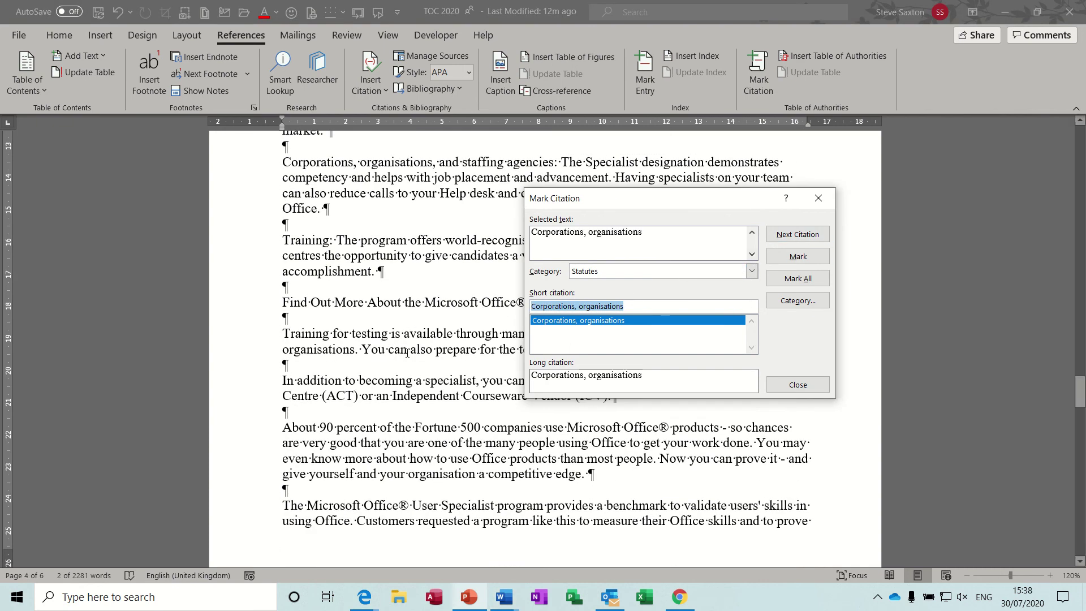
{"action": "double_click", "coordinate": [335, 352]}
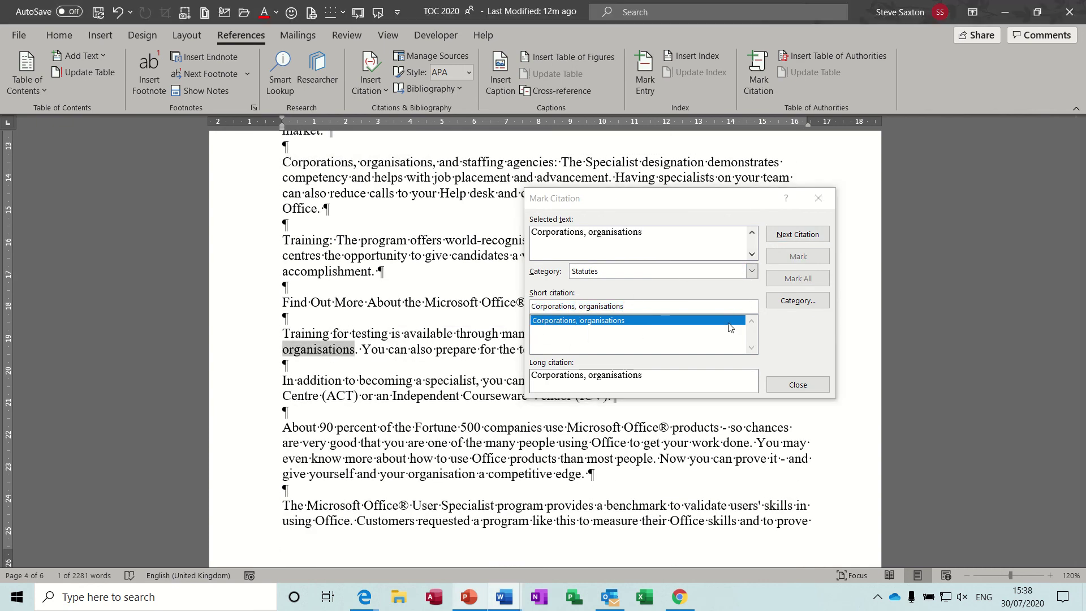
{"action": "left_click", "coordinate": [752, 271]}
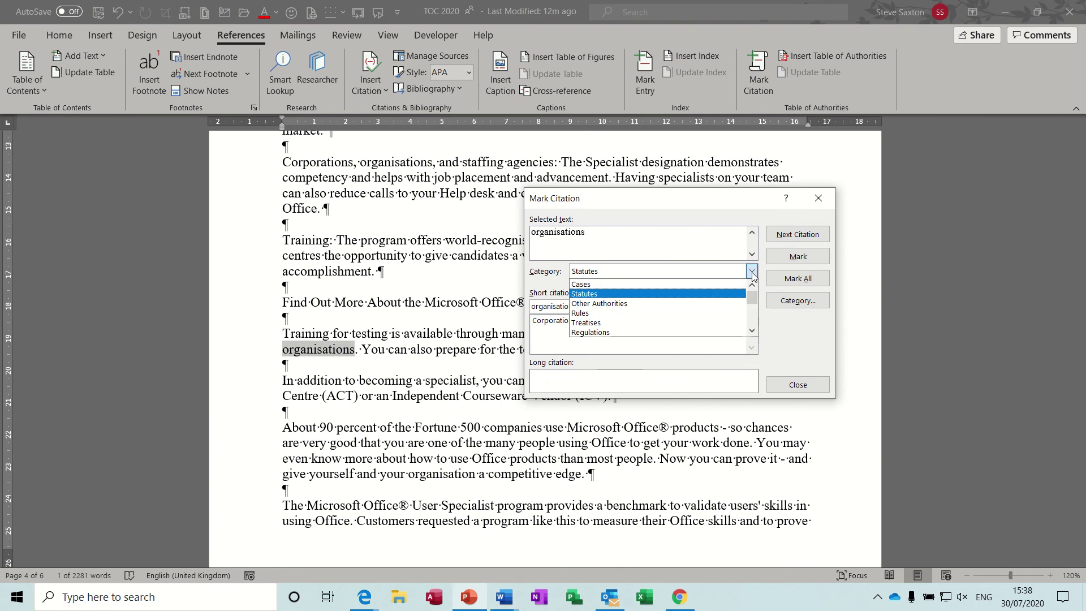
{"action": "left_click", "coordinate": [707, 286]}
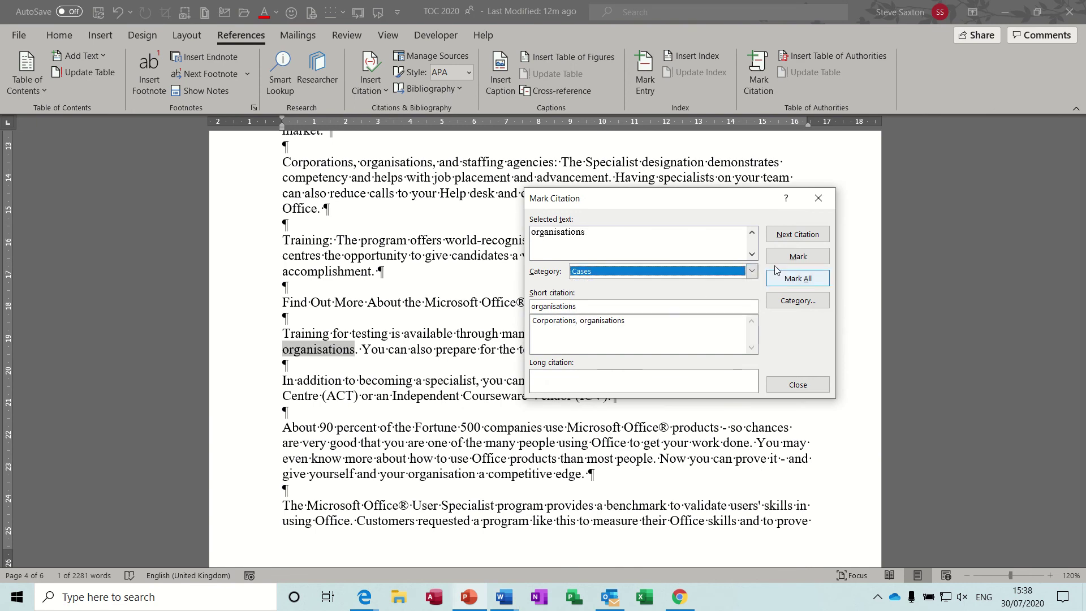
{"action": "left_click", "coordinate": [802, 257]}
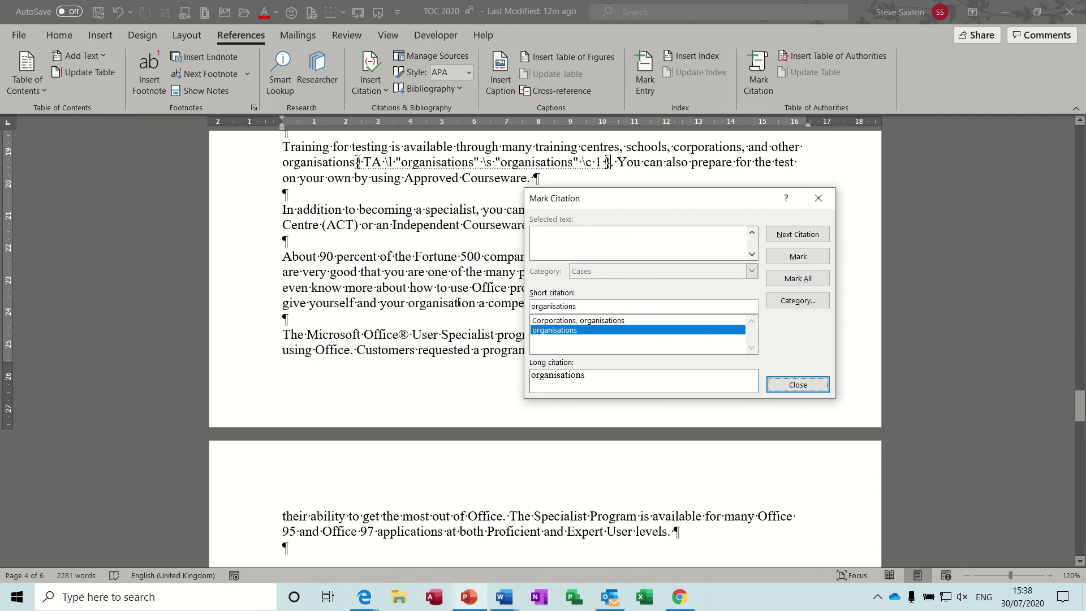
- Mark the words 'organisation' and 'requested' as citations
{"action": "double_click", "coordinate": [437, 305]}
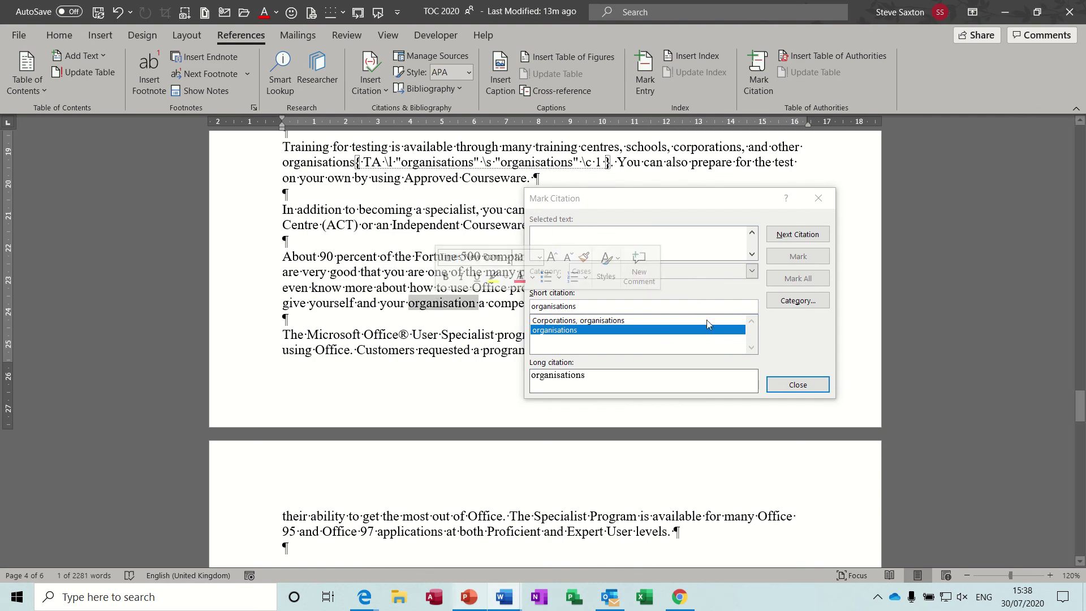
{"action": "left_click", "coordinate": [761, 275]}
{"action": "left_click", "coordinate": [793, 257]}
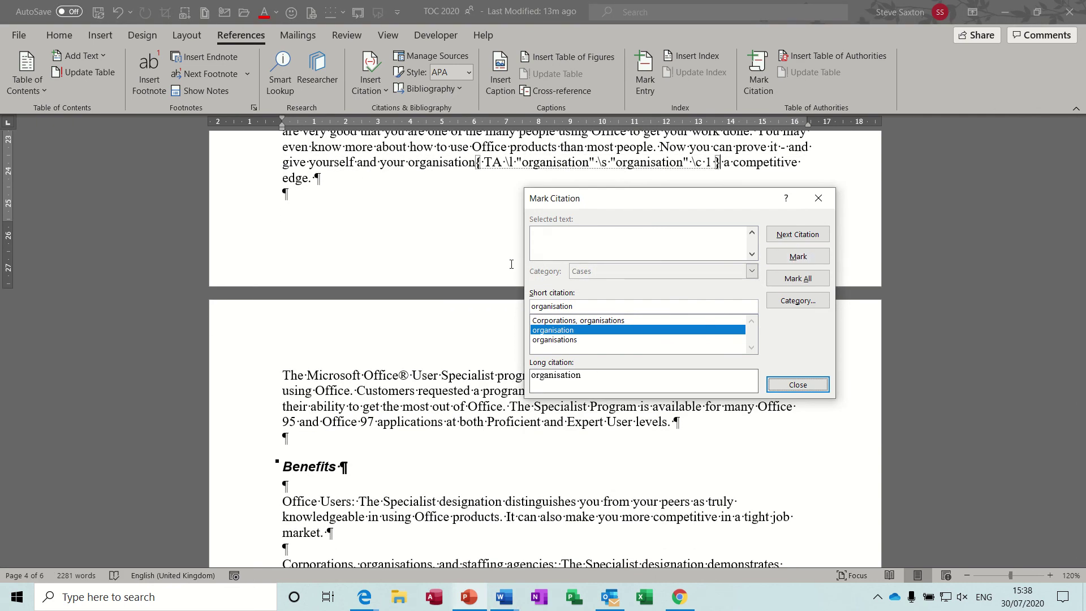
{"action": "left_click", "coordinate": [448, 169]}
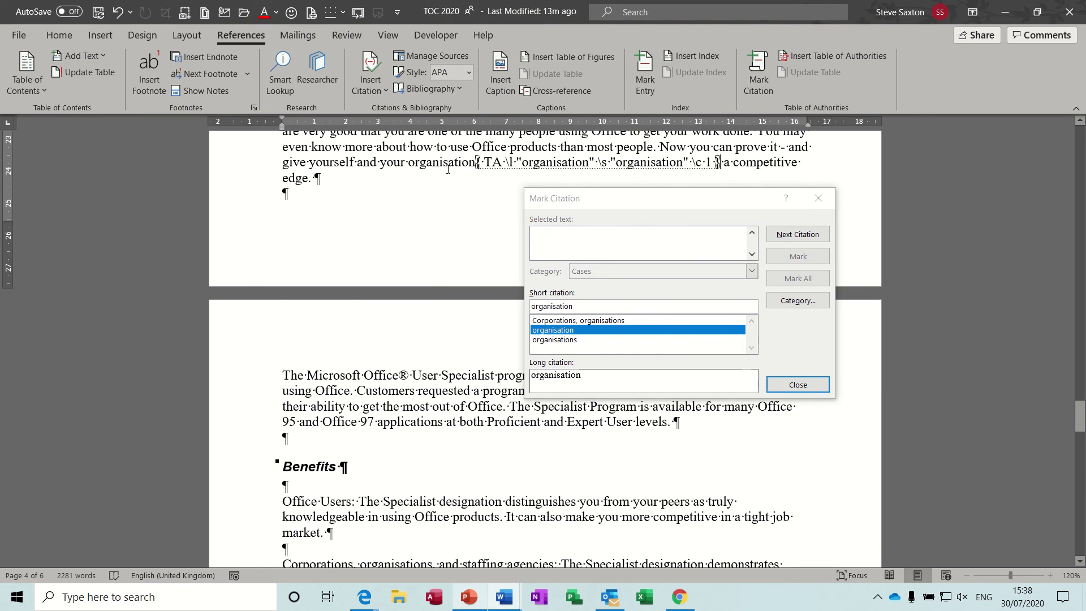
{"action": "double_click", "coordinate": [437, 390]}
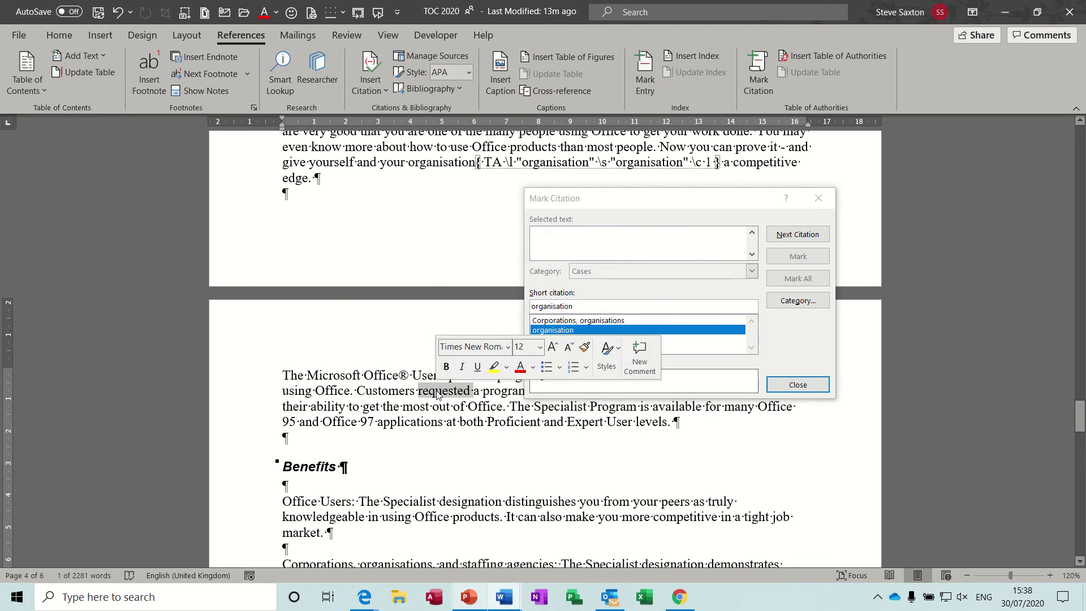
{"action": "left_click", "coordinate": [783, 256]}
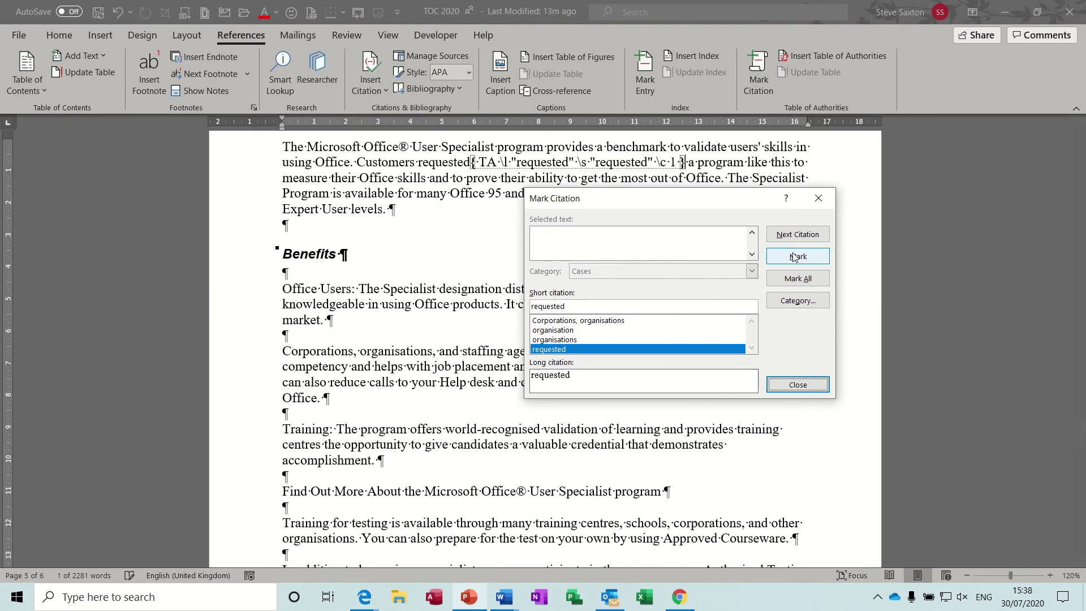
- Mark 'organisations' in the Corporations paragraph as another Cases citation
{"action": "double_click", "coordinate": [419, 369]}
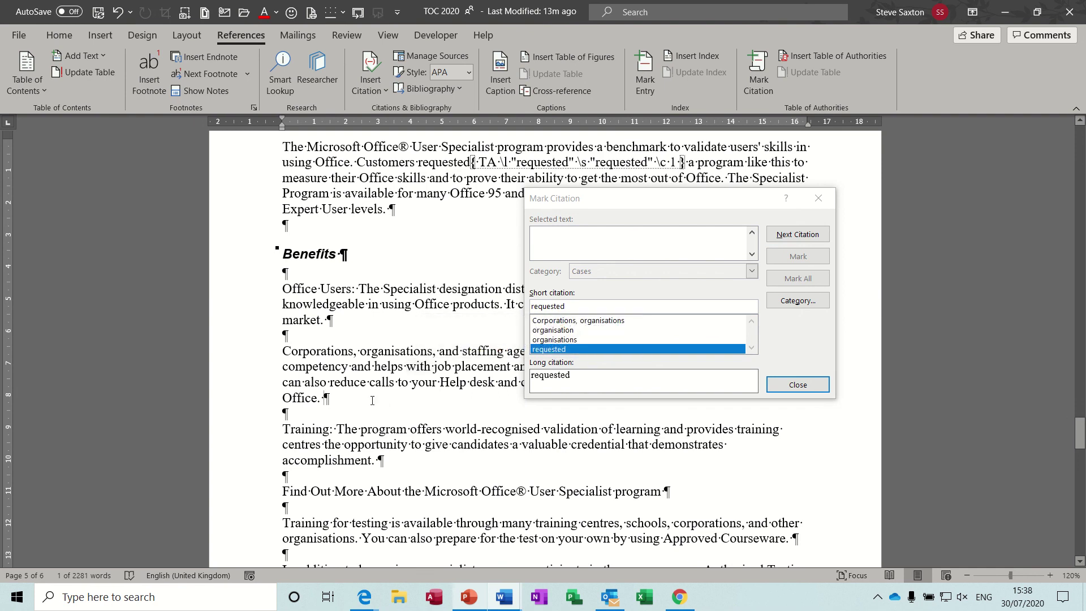
{"action": "left_click", "coordinate": [400, 398]}
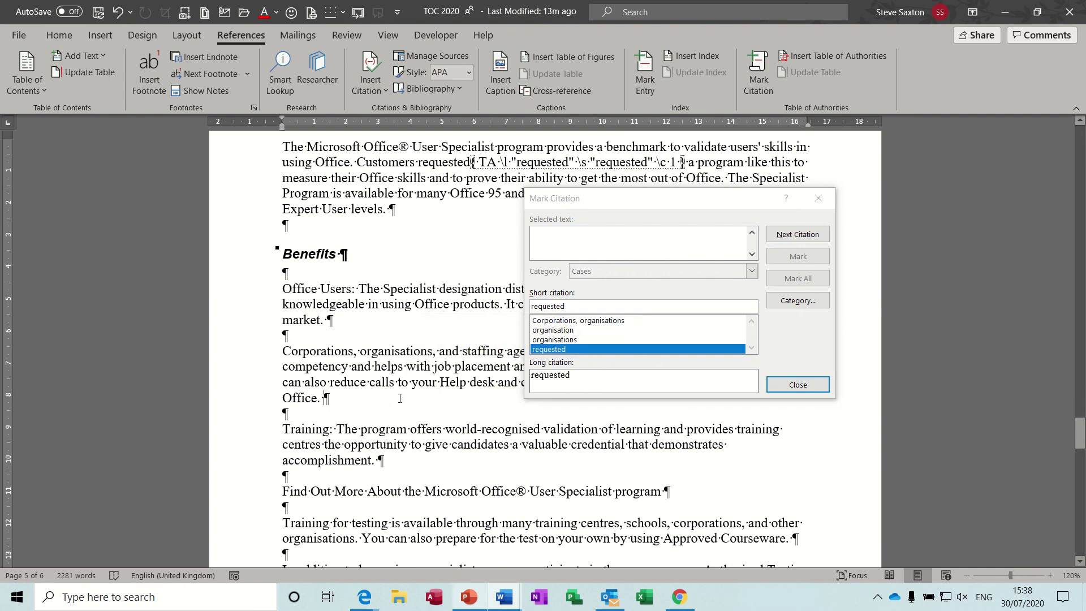
{"action": "double_click", "coordinate": [402, 353]}
{"action": "left_click", "coordinate": [793, 334]}
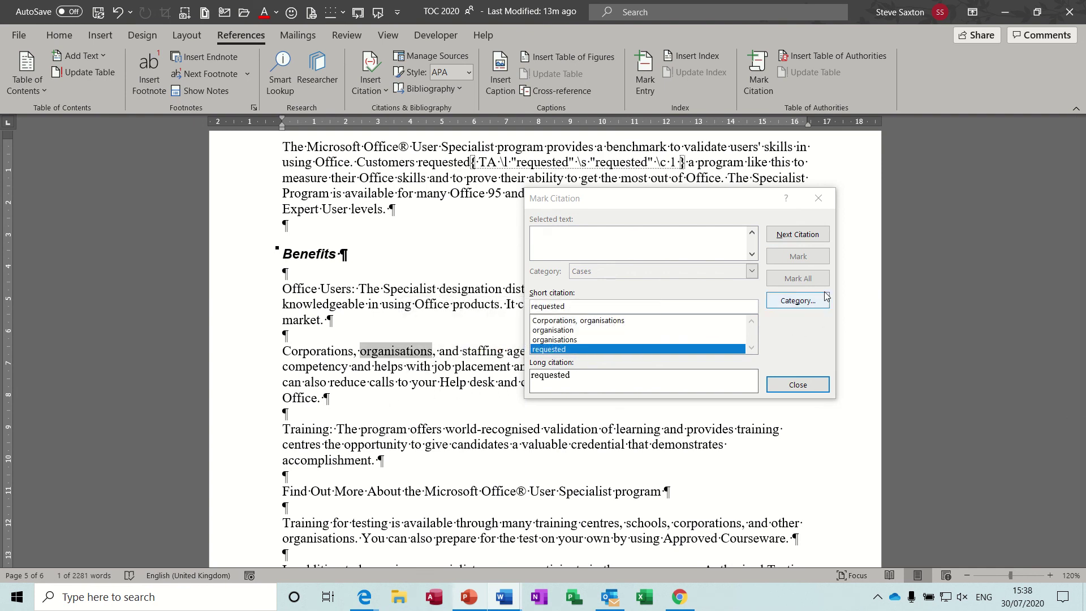
{"action": "left_click", "coordinate": [810, 256]}
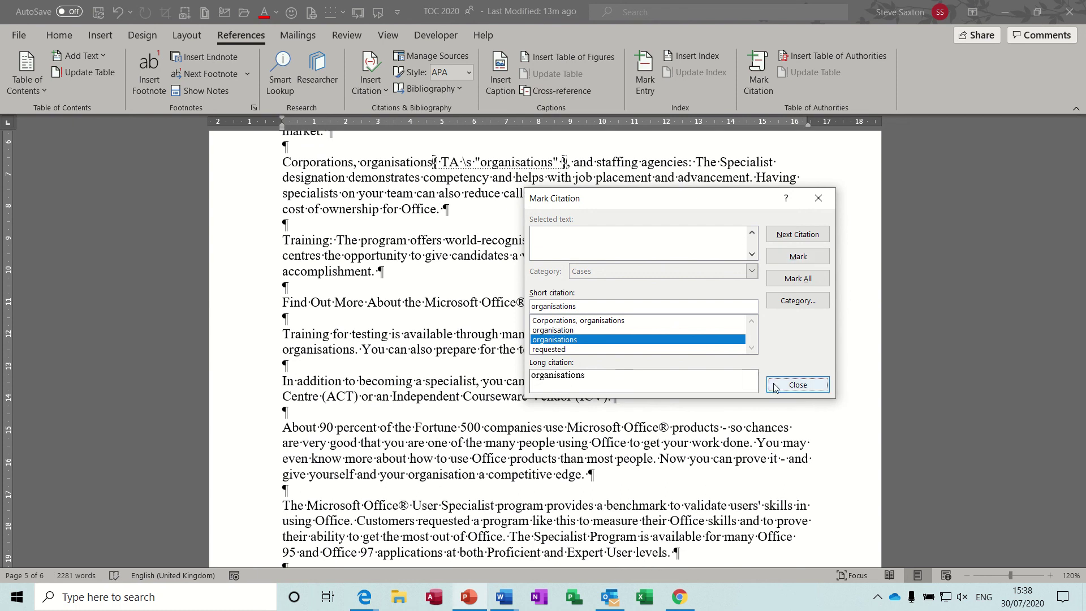
- Add a Table of Authorities covering All categories on a new line at the document's end
{"action": "left_click", "coordinate": [793, 389]}
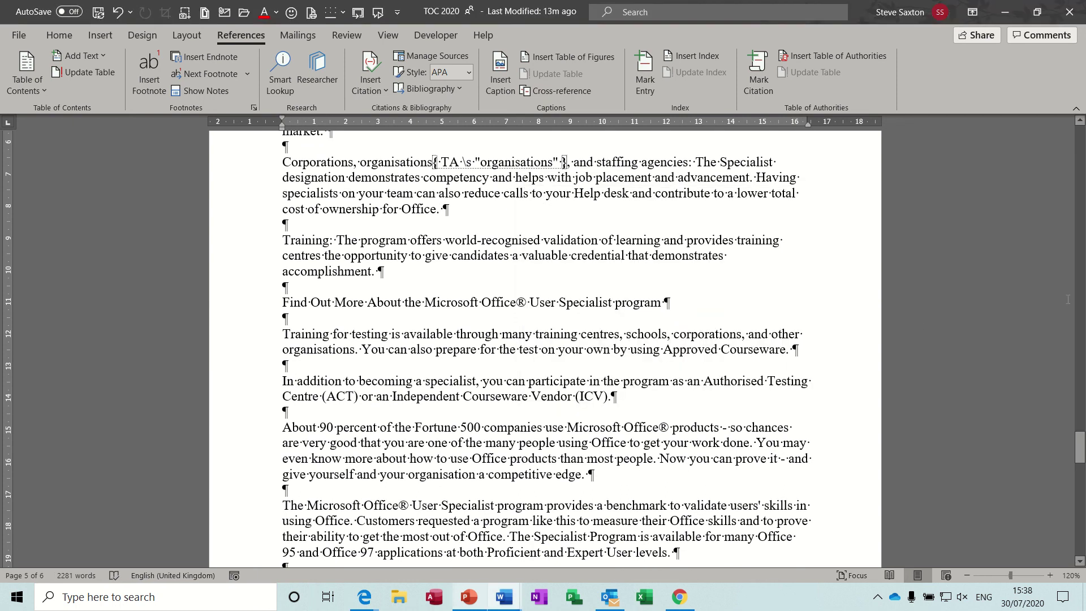
{"action": "left_click_drag", "start_coordinate": [1083, 444], "coordinate": [1083, 539]}
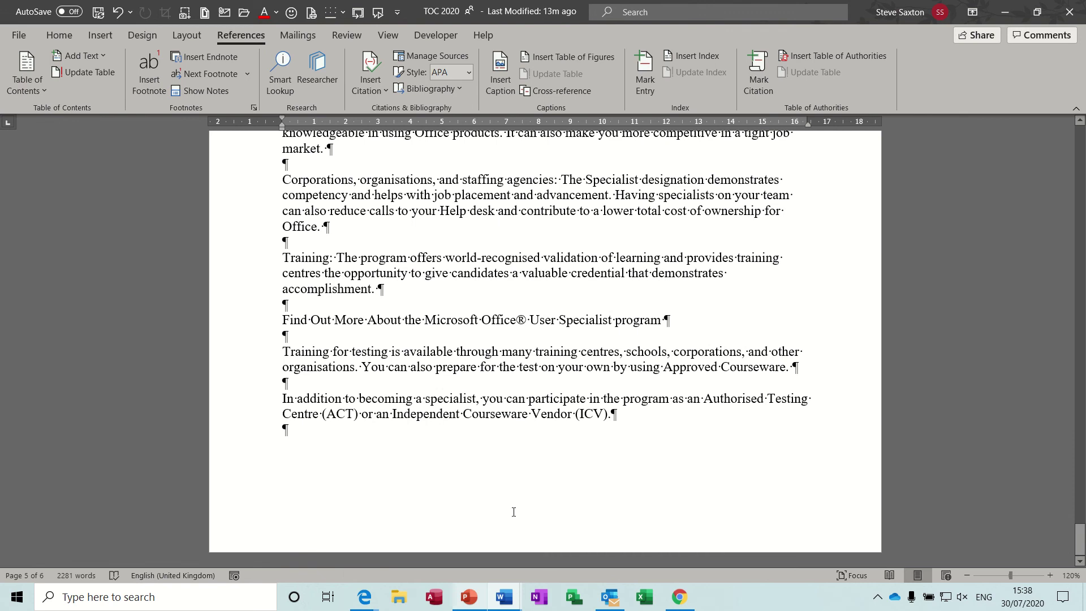
{"action": "left_click", "coordinate": [460, 479]}
{"action": "key", "text": "Return"}
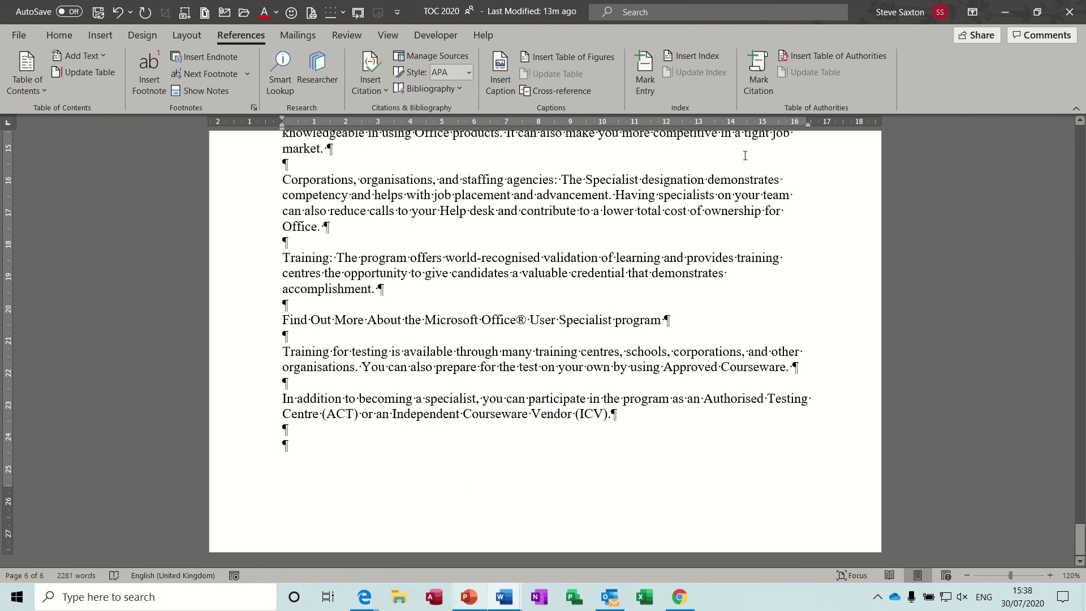
{"action": "left_click", "coordinate": [847, 59]}
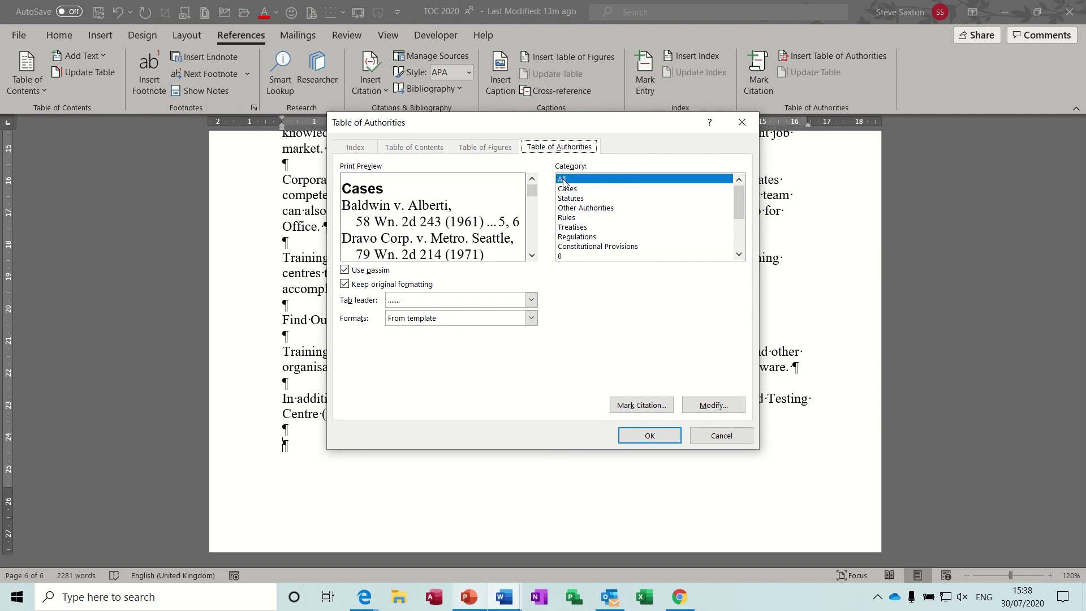
{"action": "left_click", "coordinate": [637, 437]}
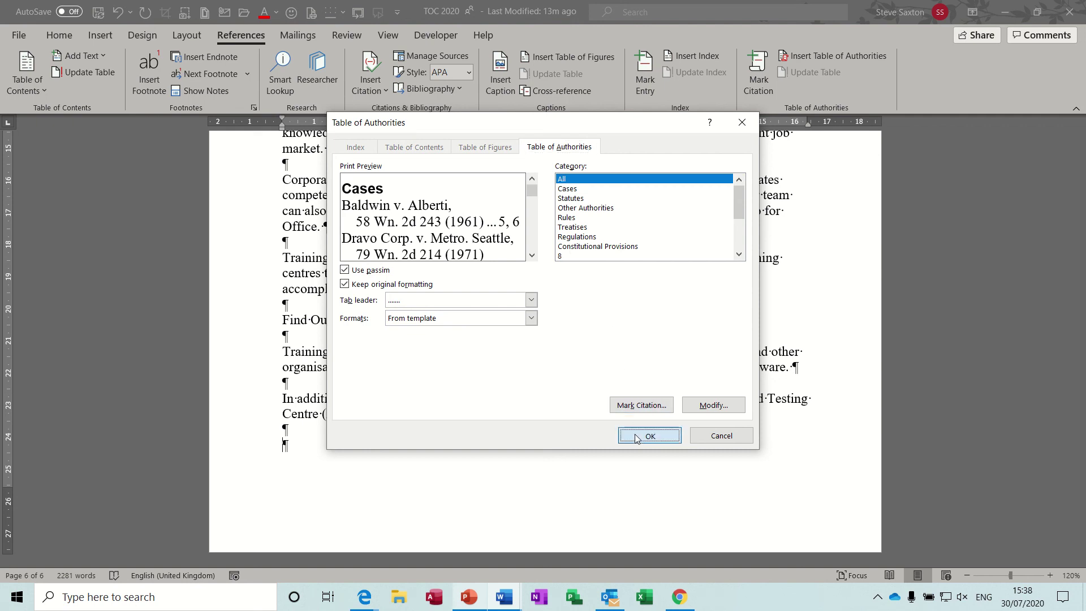
{"action": "left_click", "coordinate": [381, 259]}
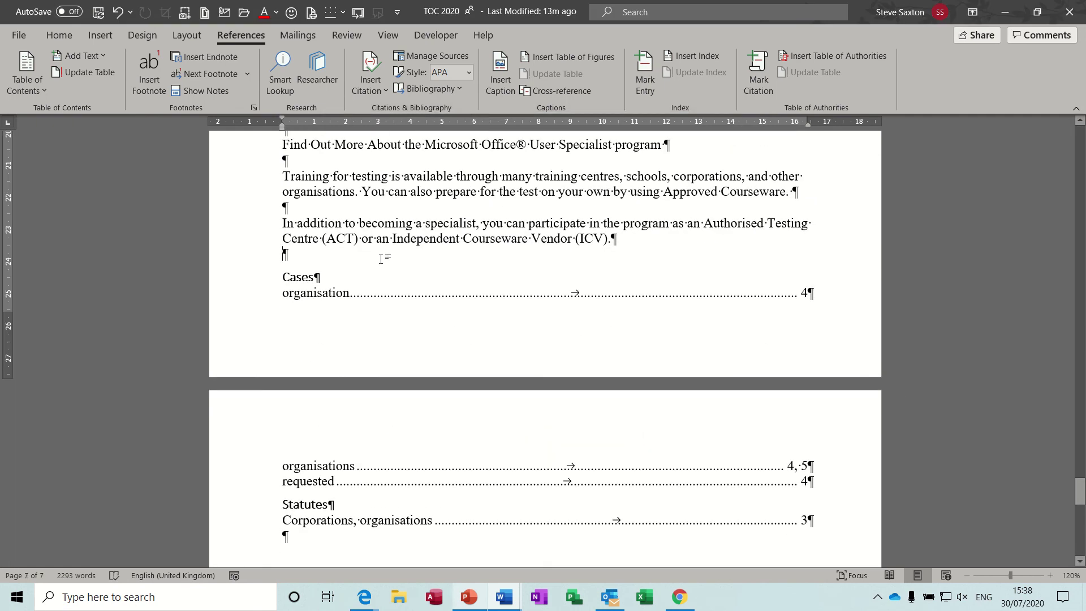
- Add an empty line above and below the Table of Authorities
{"action": "key", "text": "Return"}
{"action": "key", "text": "Return"}
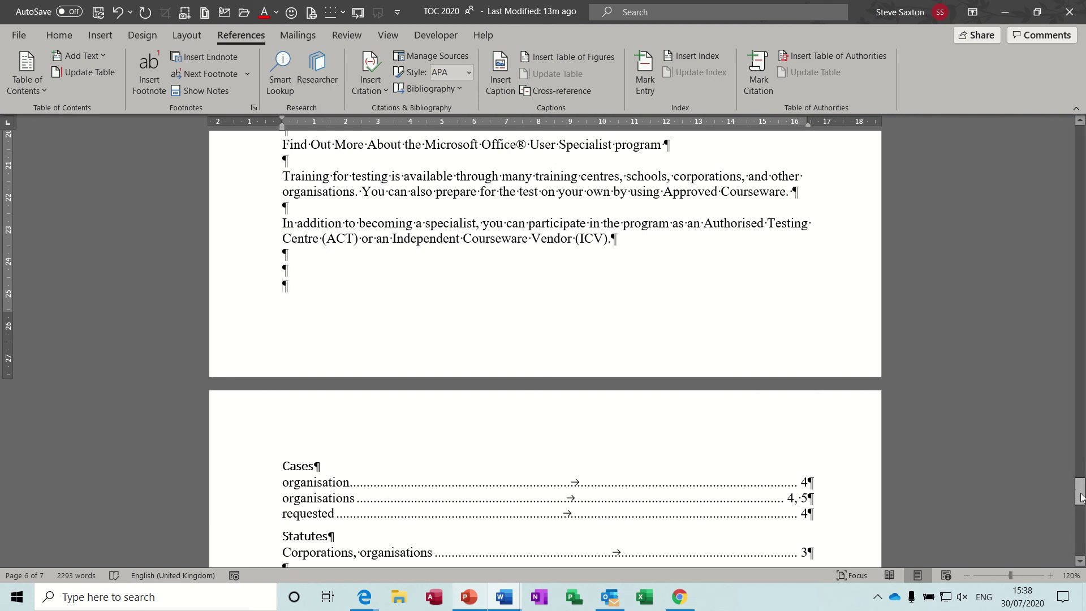
{"action": "left_click_drag", "start_coordinate": [1081, 498], "coordinate": [1081, 518]}
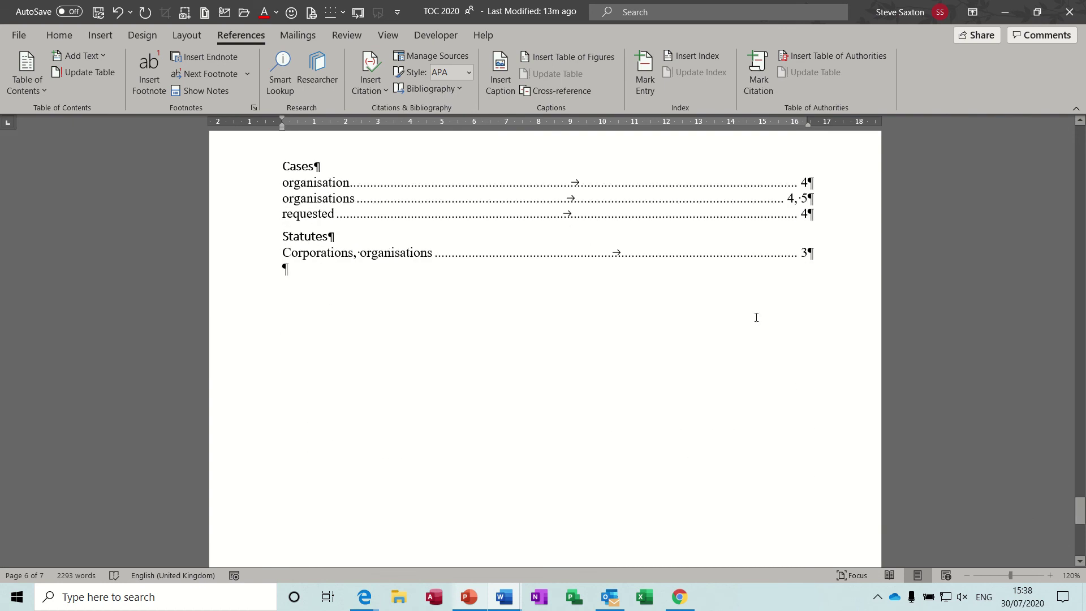
{"action": "left_click", "coordinate": [756, 317]}
{"action": "key", "text": "Return"}
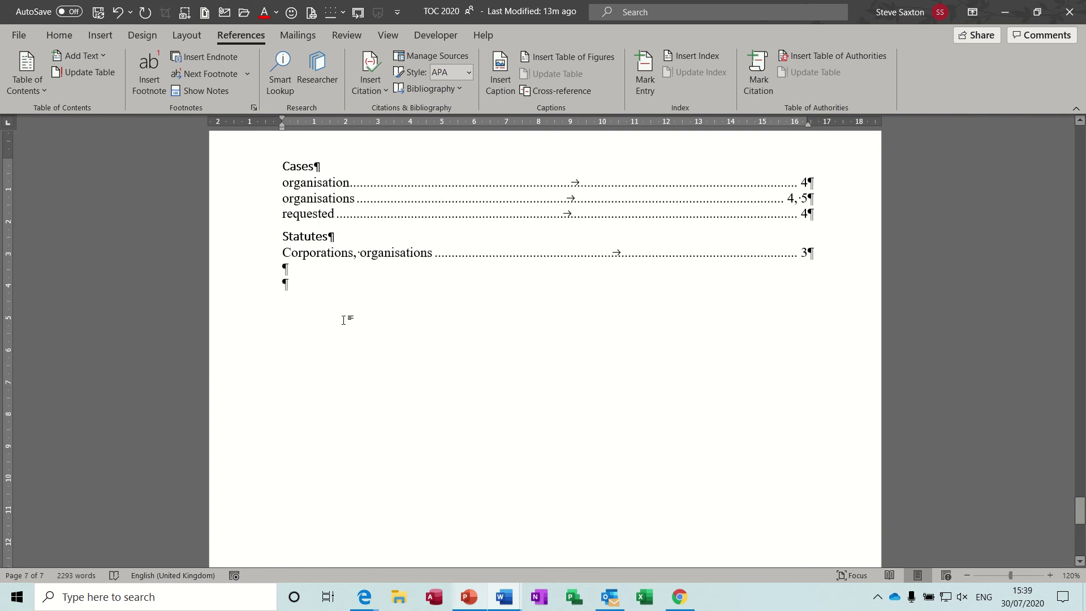
- Turn off Show/Hide ¶ on the Home tab to hide formatting marks
{"action": "left_click", "coordinate": [67, 37]}
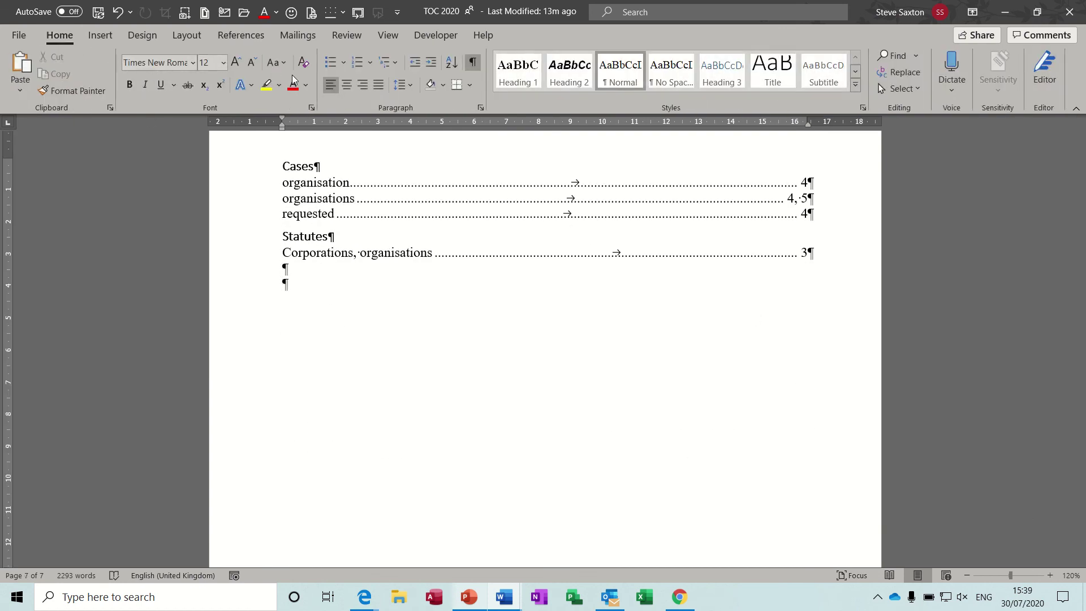
{"action": "left_click", "coordinate": [472, 63]}
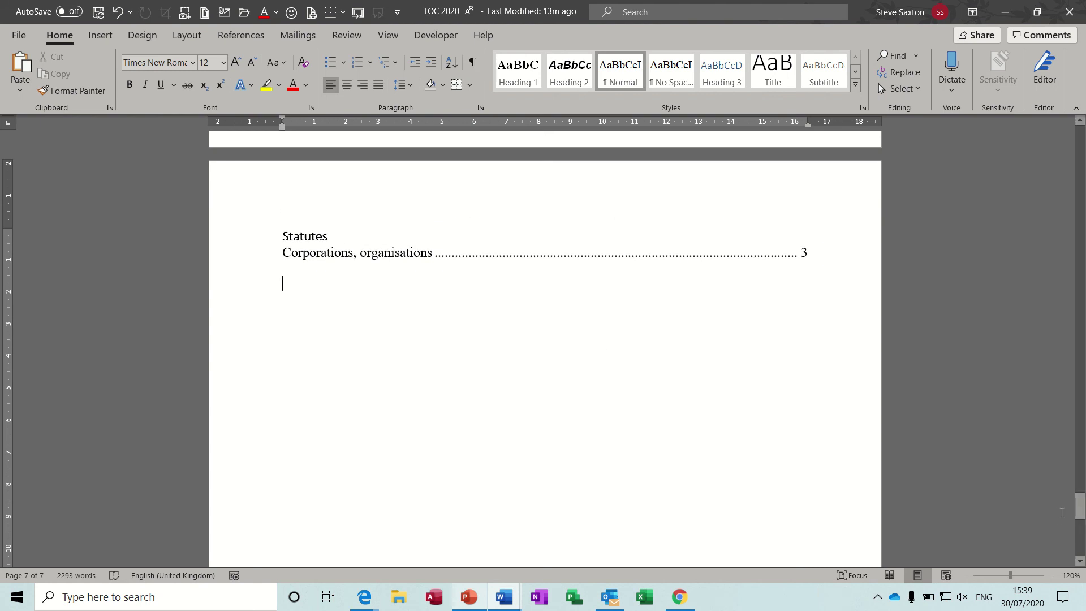
{"action": "mouse_move", "coordinate": [1081, 506]}
{"action": "left_mouse_down"}
{"action": "mouse_move", "coordinate": [1081, 478]}
{"action": "mouse_move", "coordinate": [1081, 492]}
{"action": "left_mouse_up"}
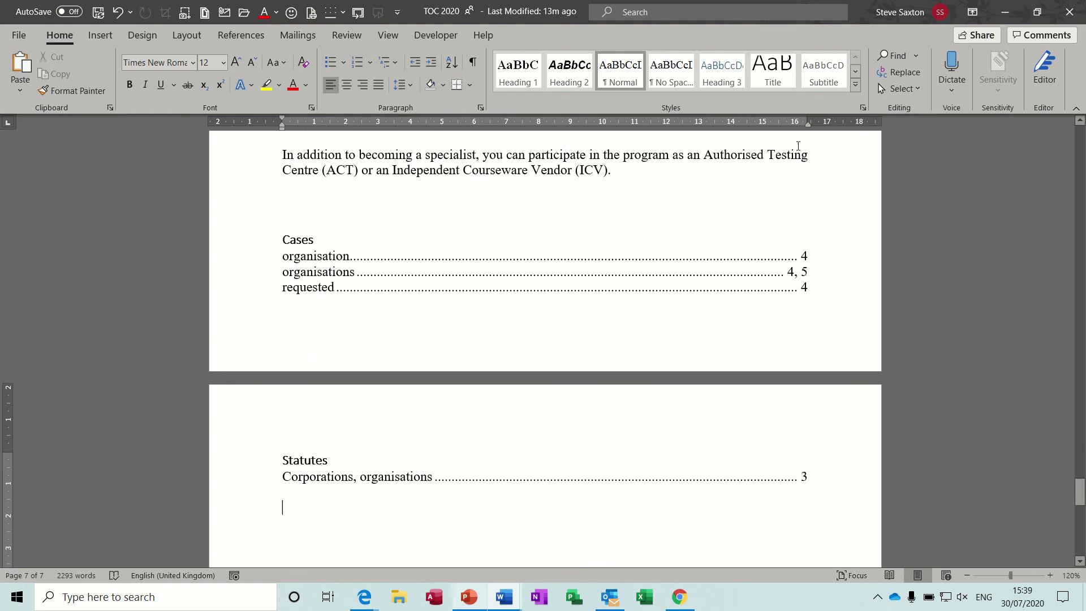
- Mark the word 'program' as a Rules-category citation, then close the Mark Citation dialog
{"action": "left_click", "coordinate": [248, 39]}
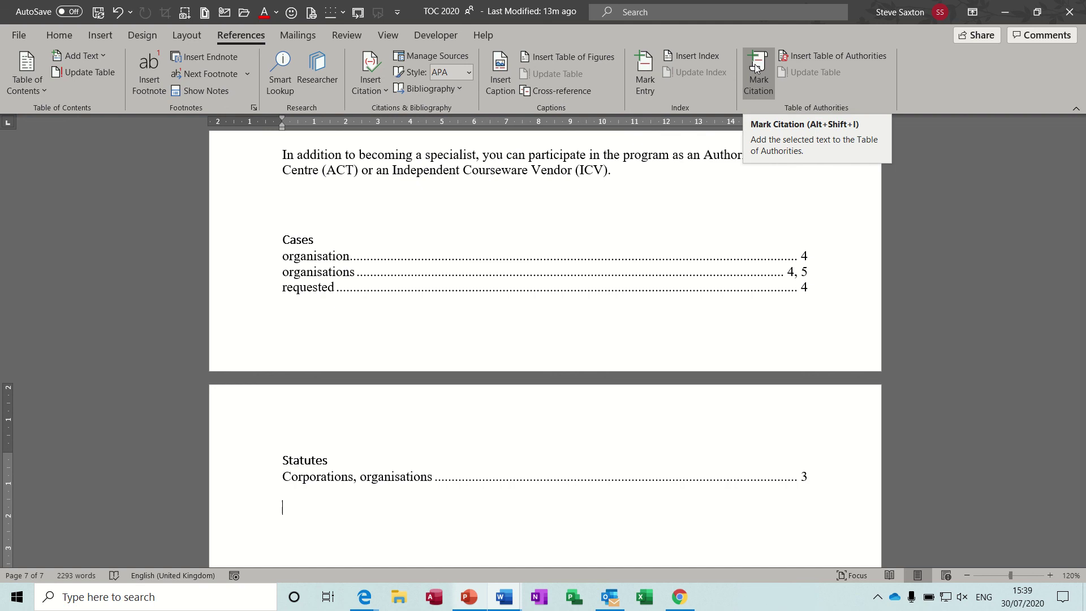
{"action": "double_click", "coordinate": [638, 156]}
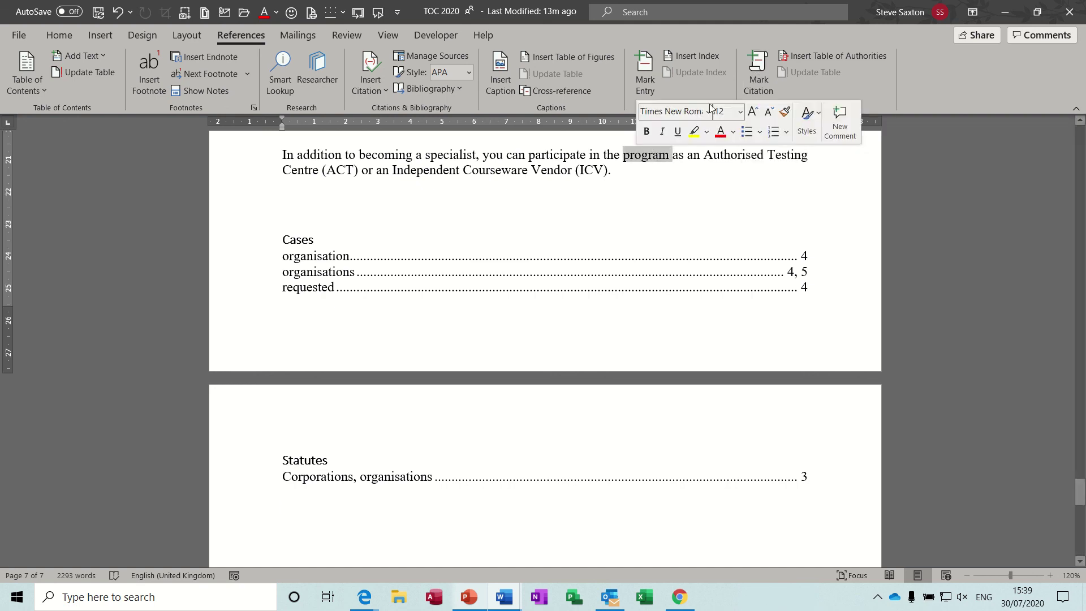
{"action": "left_click", "coordinate": [756, 69]}
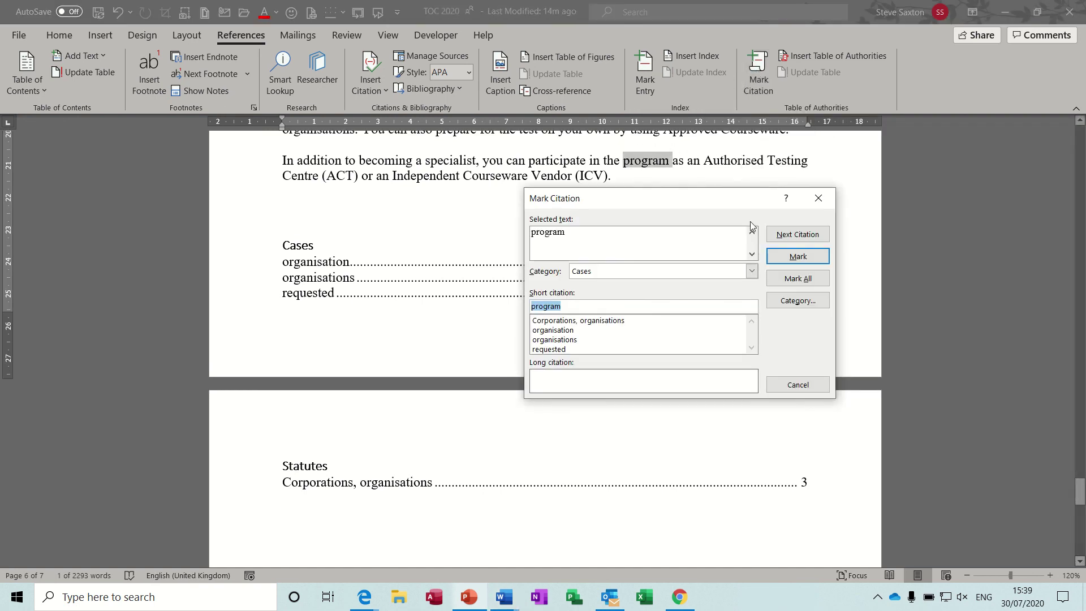
{"action": "left_click", "coordinate": [752, 271]}
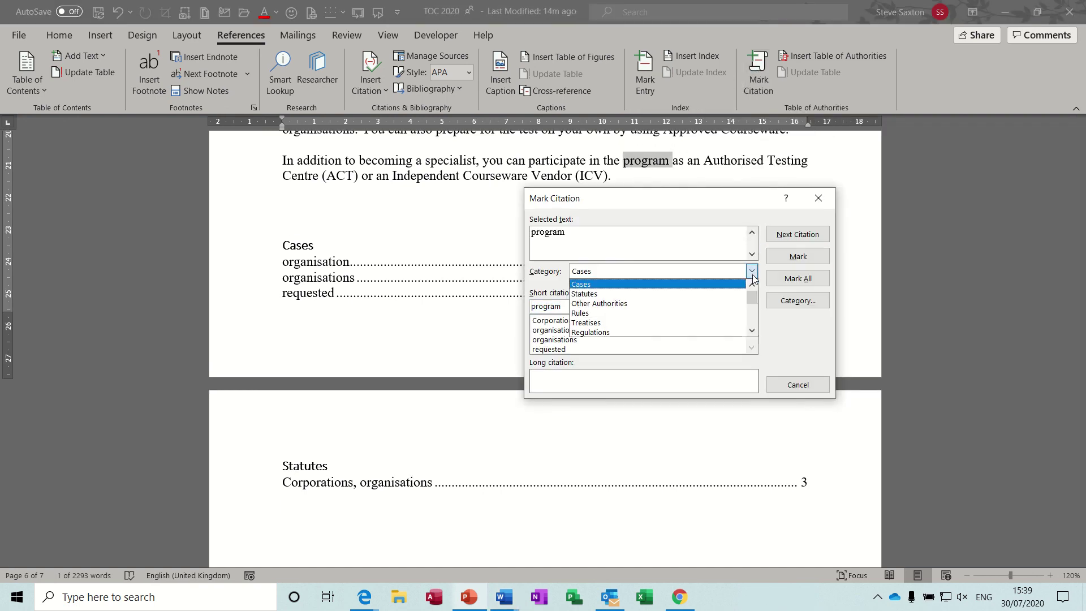
{"action": "left_click", "coordinate": [722, 313]}
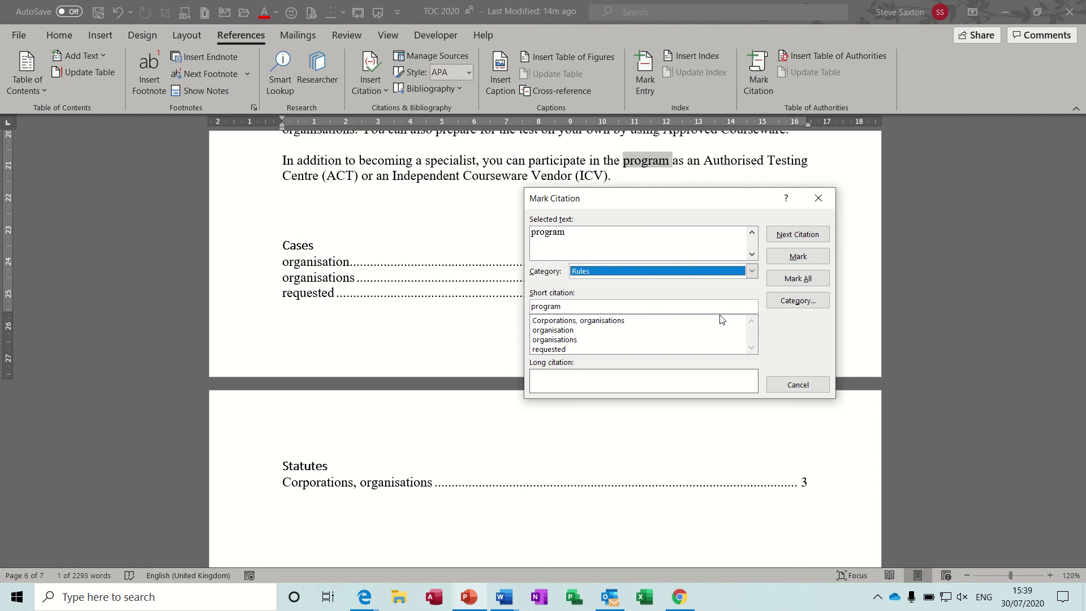
{"action": "left_click", "coordinate": [798, 257]}
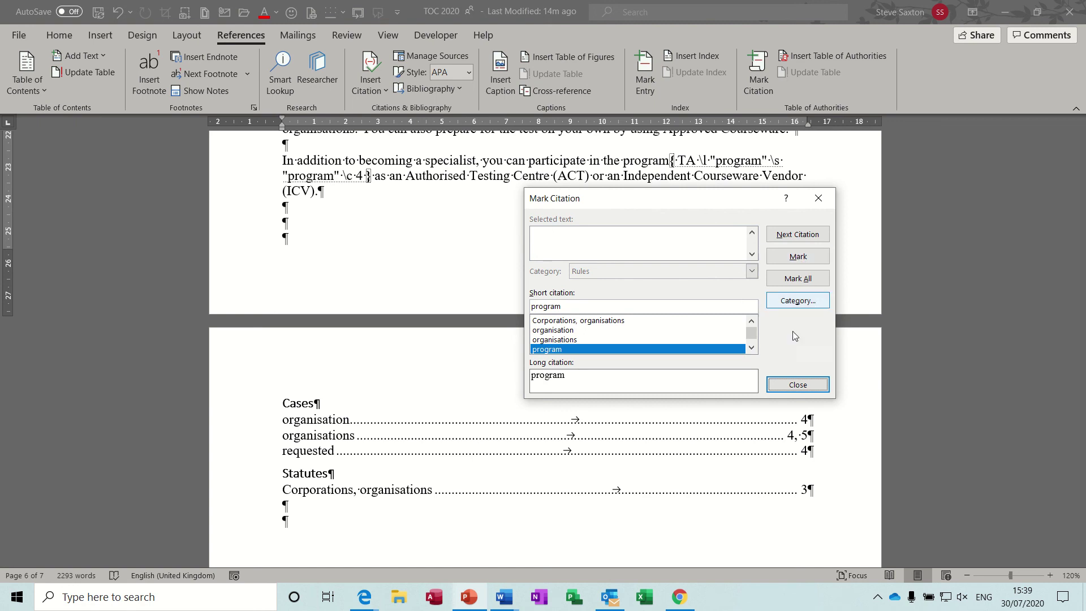
{"action": "left_click", "coordinate": [795, 384]}
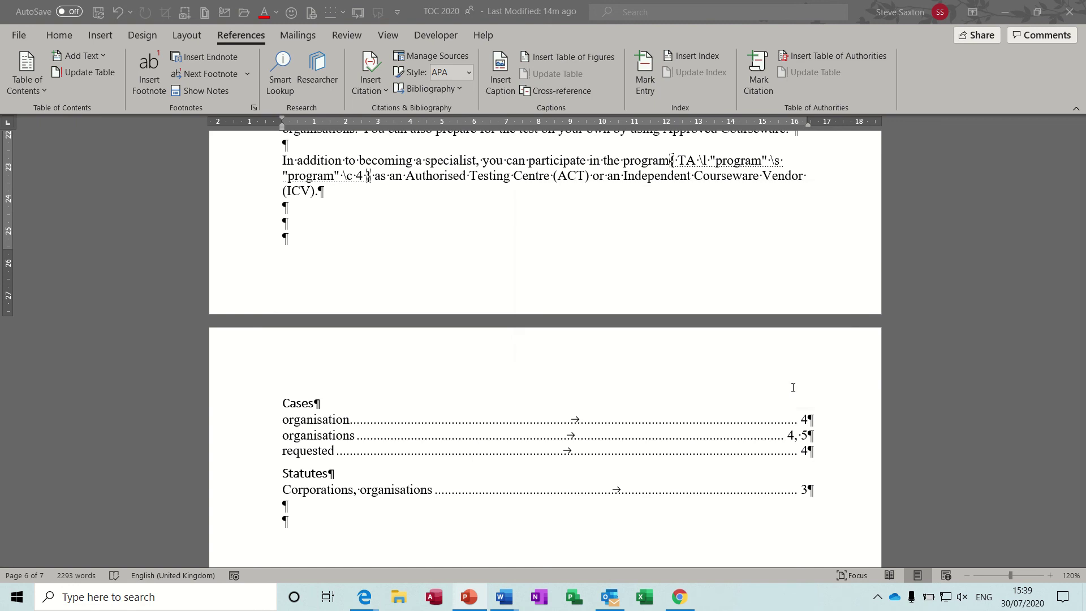
- Select the Table of Authorities and run Update entire table so it lists current Cases and Statutes
{"action": "left_click", "coordinate": [406, 487]}
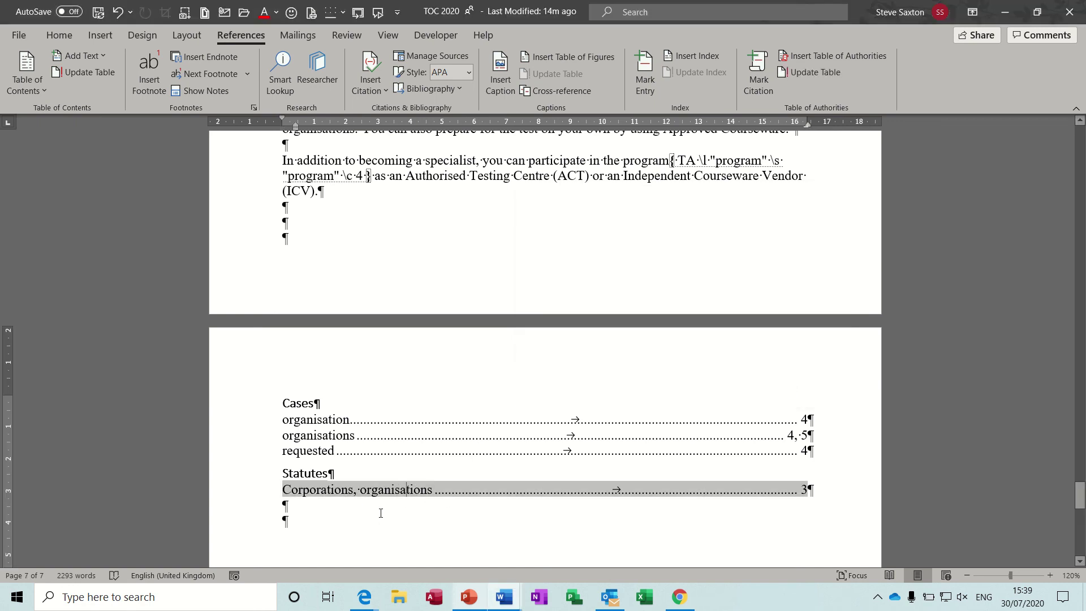
{"action": "left_click_drag", "start_coordinate": [382, 519], "coordinate": [311, 399]}
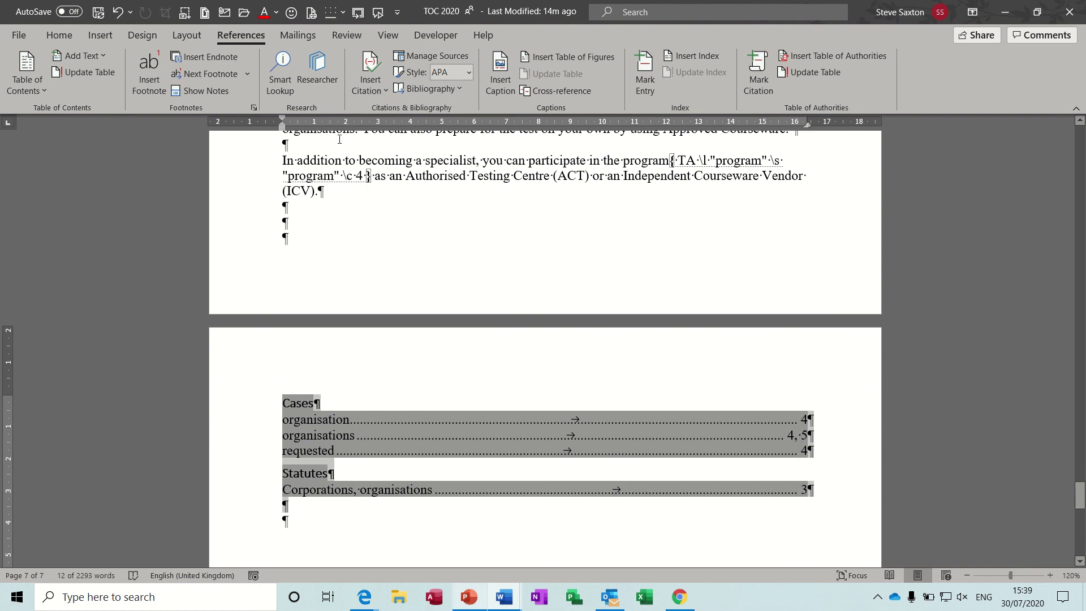
{"action": "left_click", "coordinate": [87, 72]}
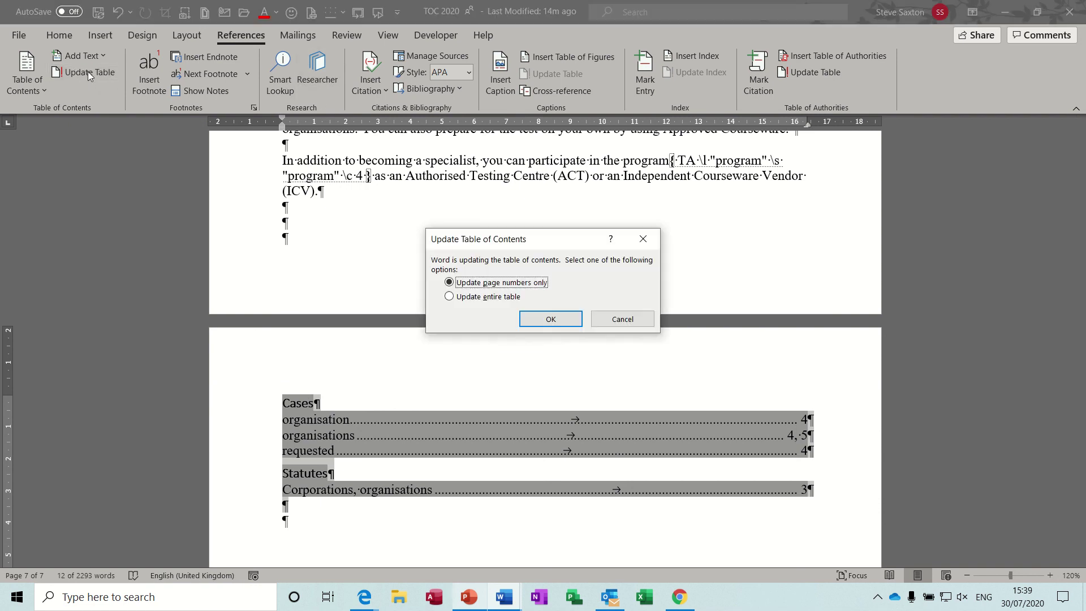
{"action": "left_click", "coordinate": [482, 297]}
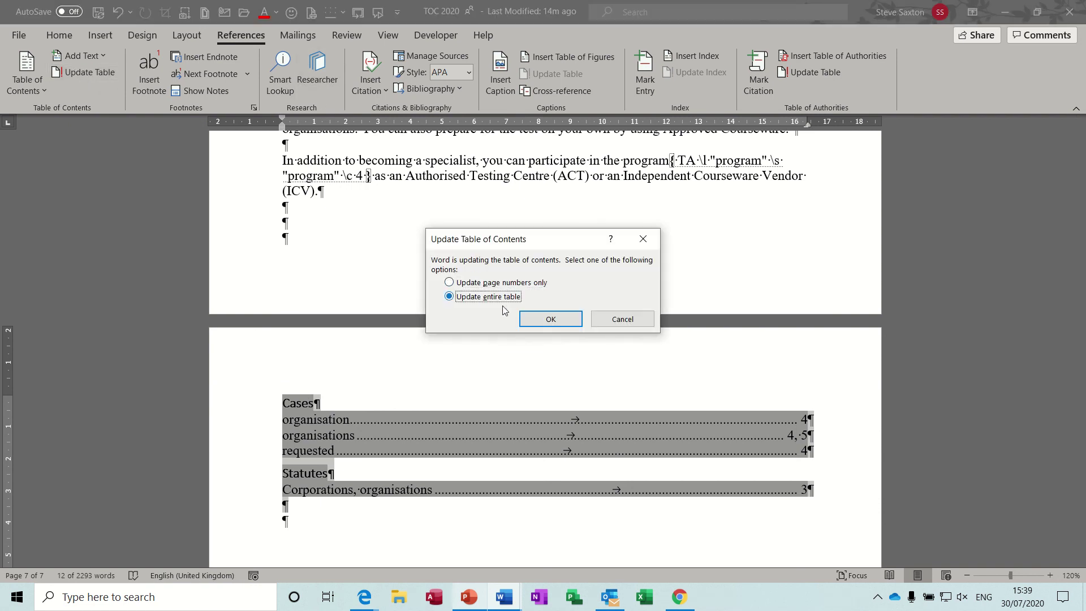
{"action": "left_click", "coordinate": [551, 320]}
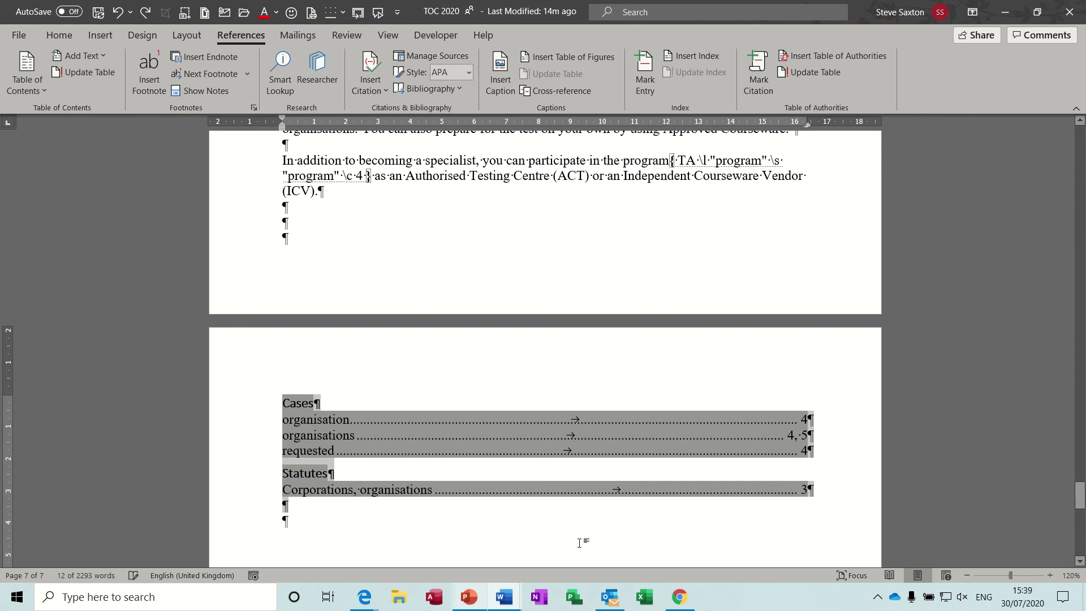
{"action": "key", "text": "ctrl+z"}
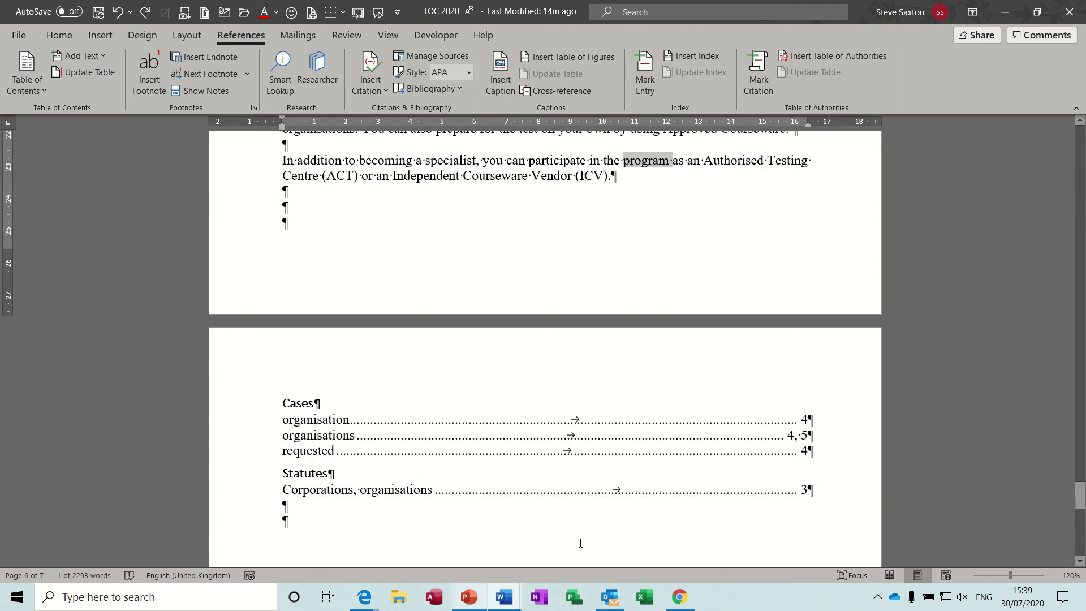